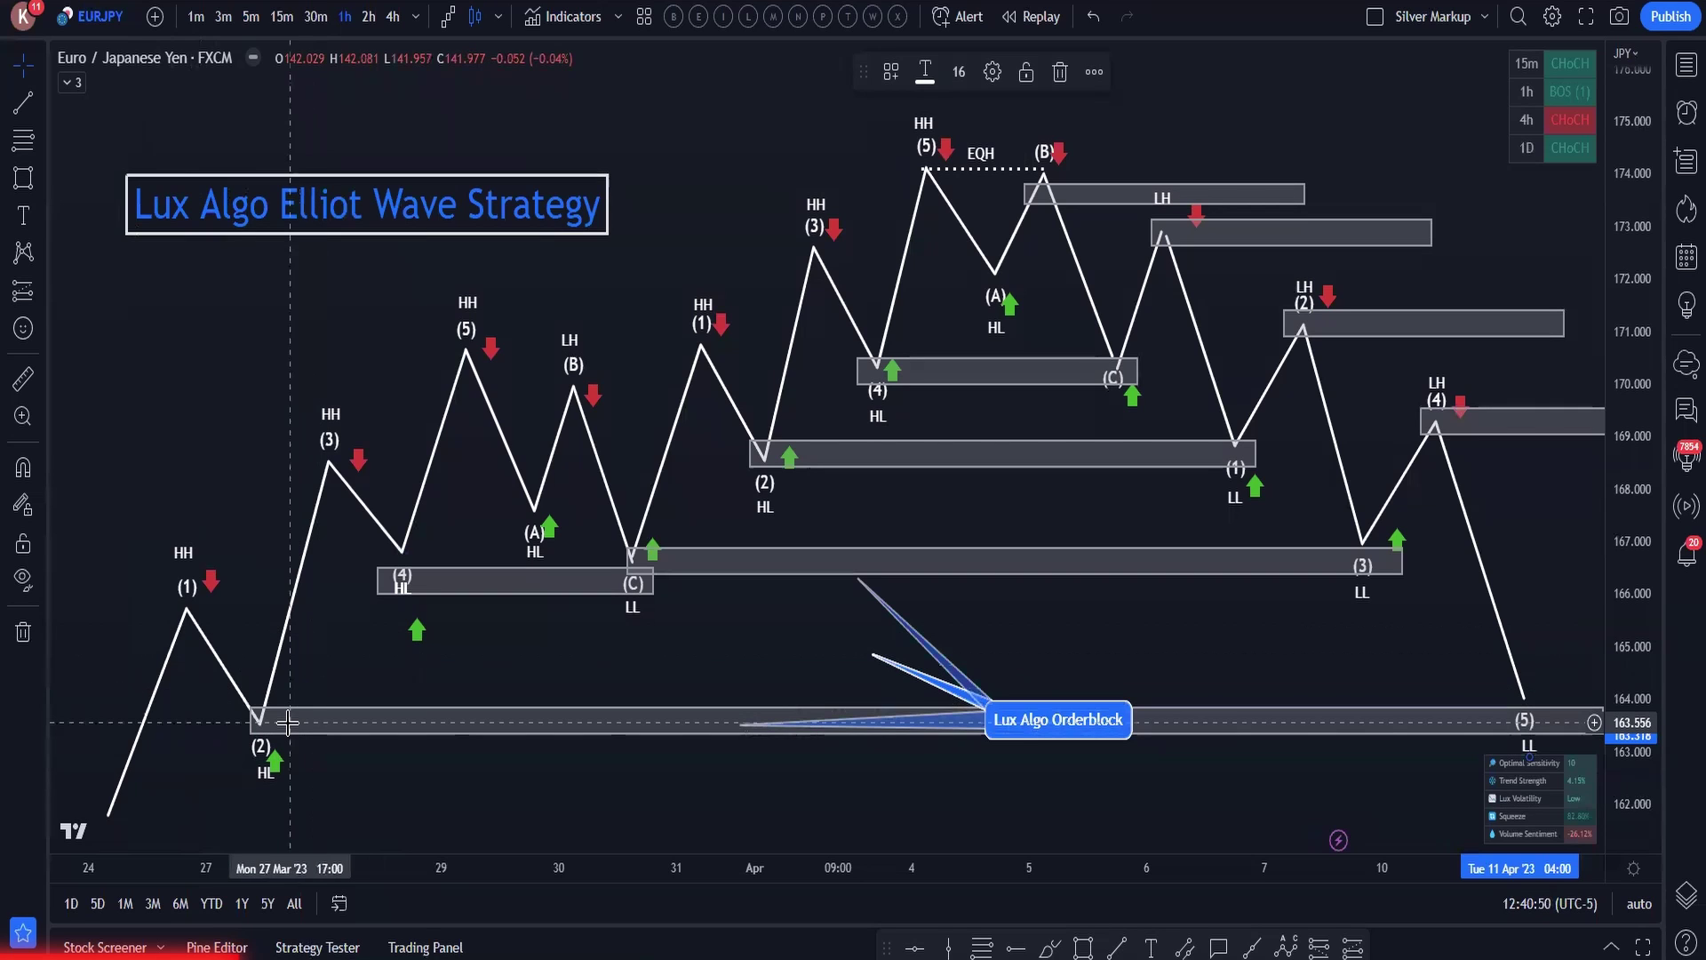
- Move the wave (4) point of the first Elliott impulse onto the order block, at about 166.494
left_click(402, 552)
mouse_move(402, 552)
left_mouse_down()
mouse_move(392, 583)
mouse_move(388, 568)
left_mouse_up()
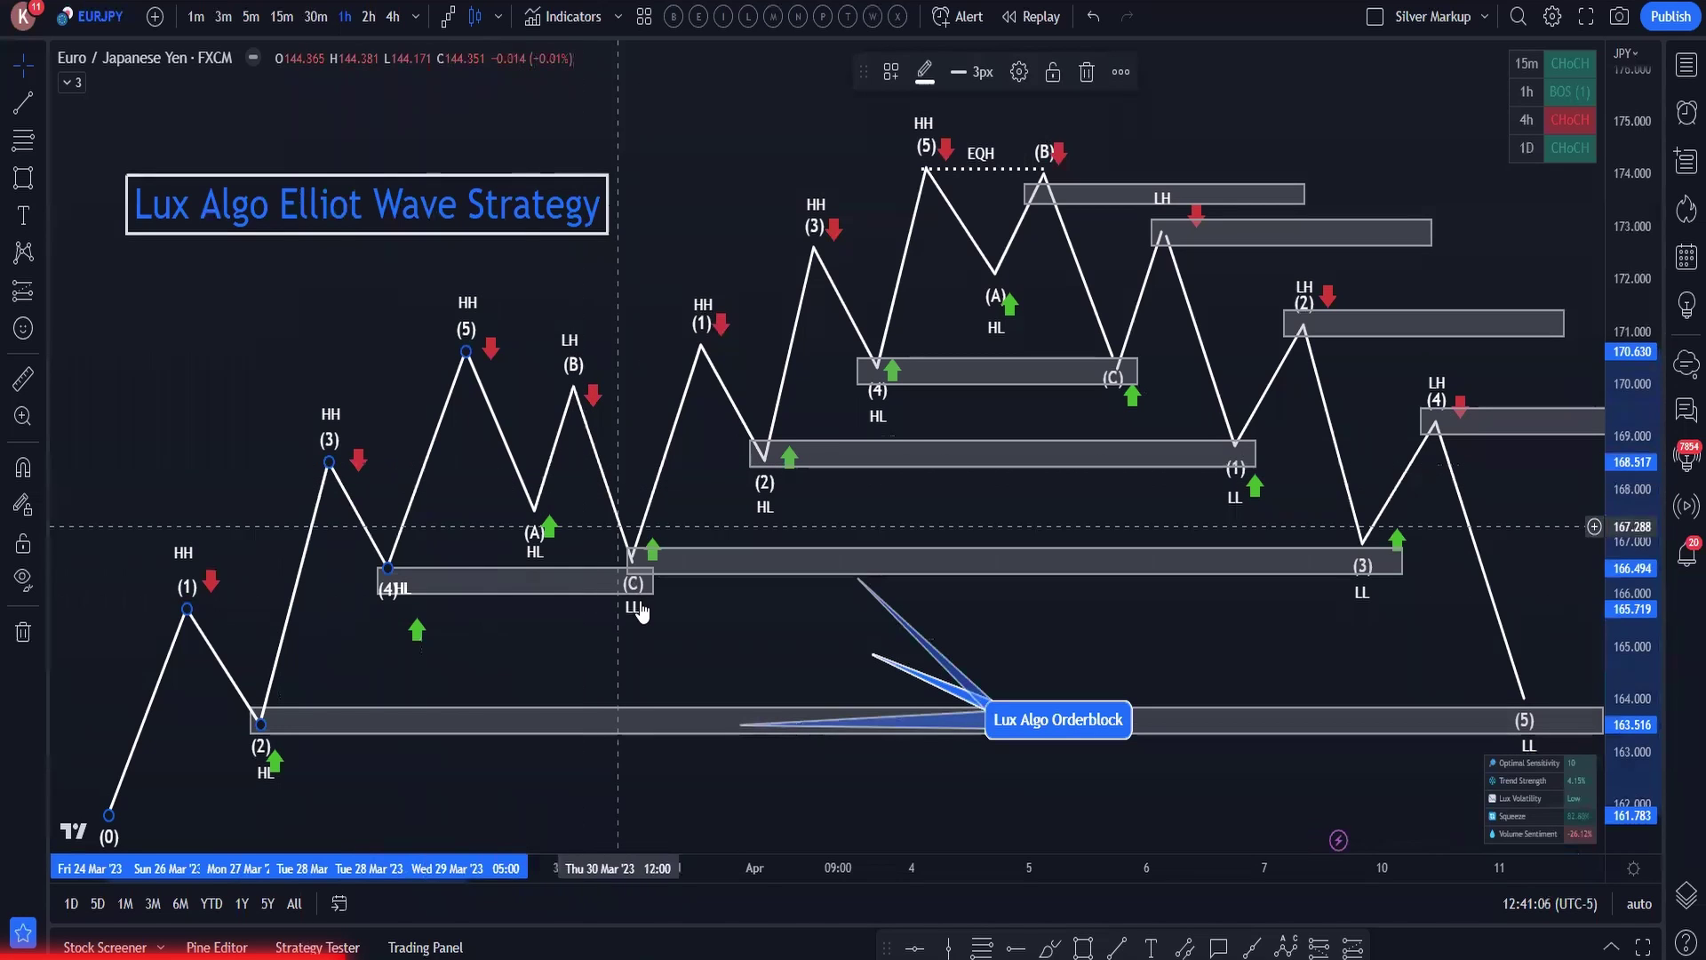
left_click(631, 567)
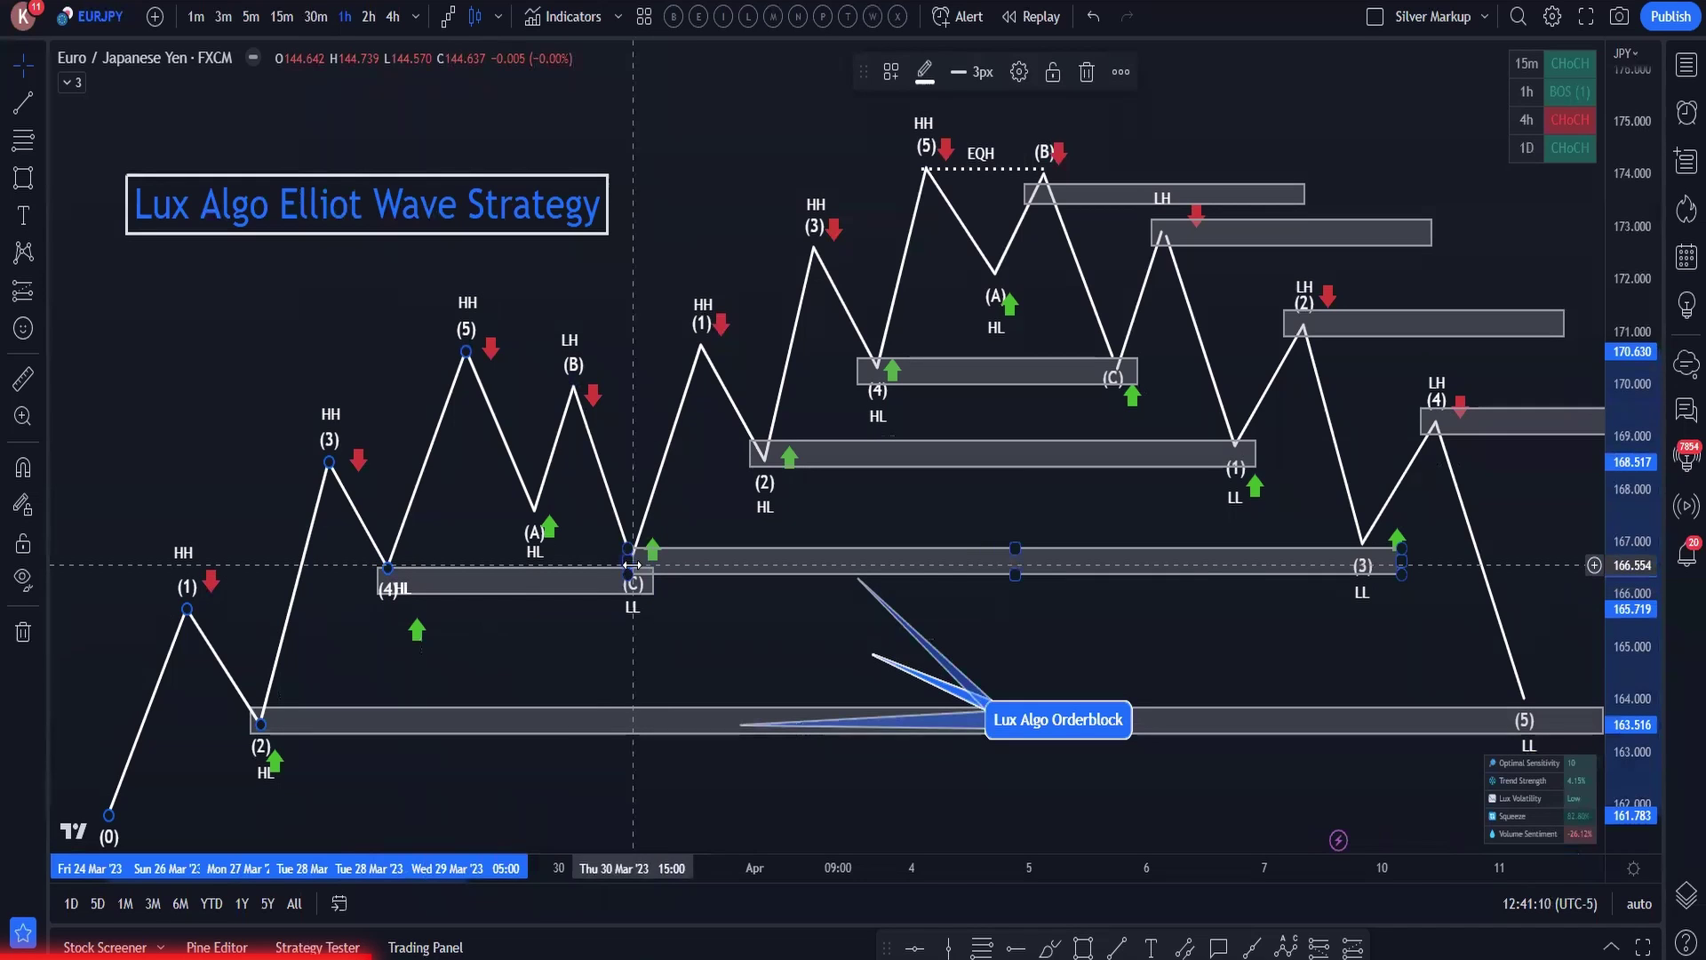
left_click(618, 540)
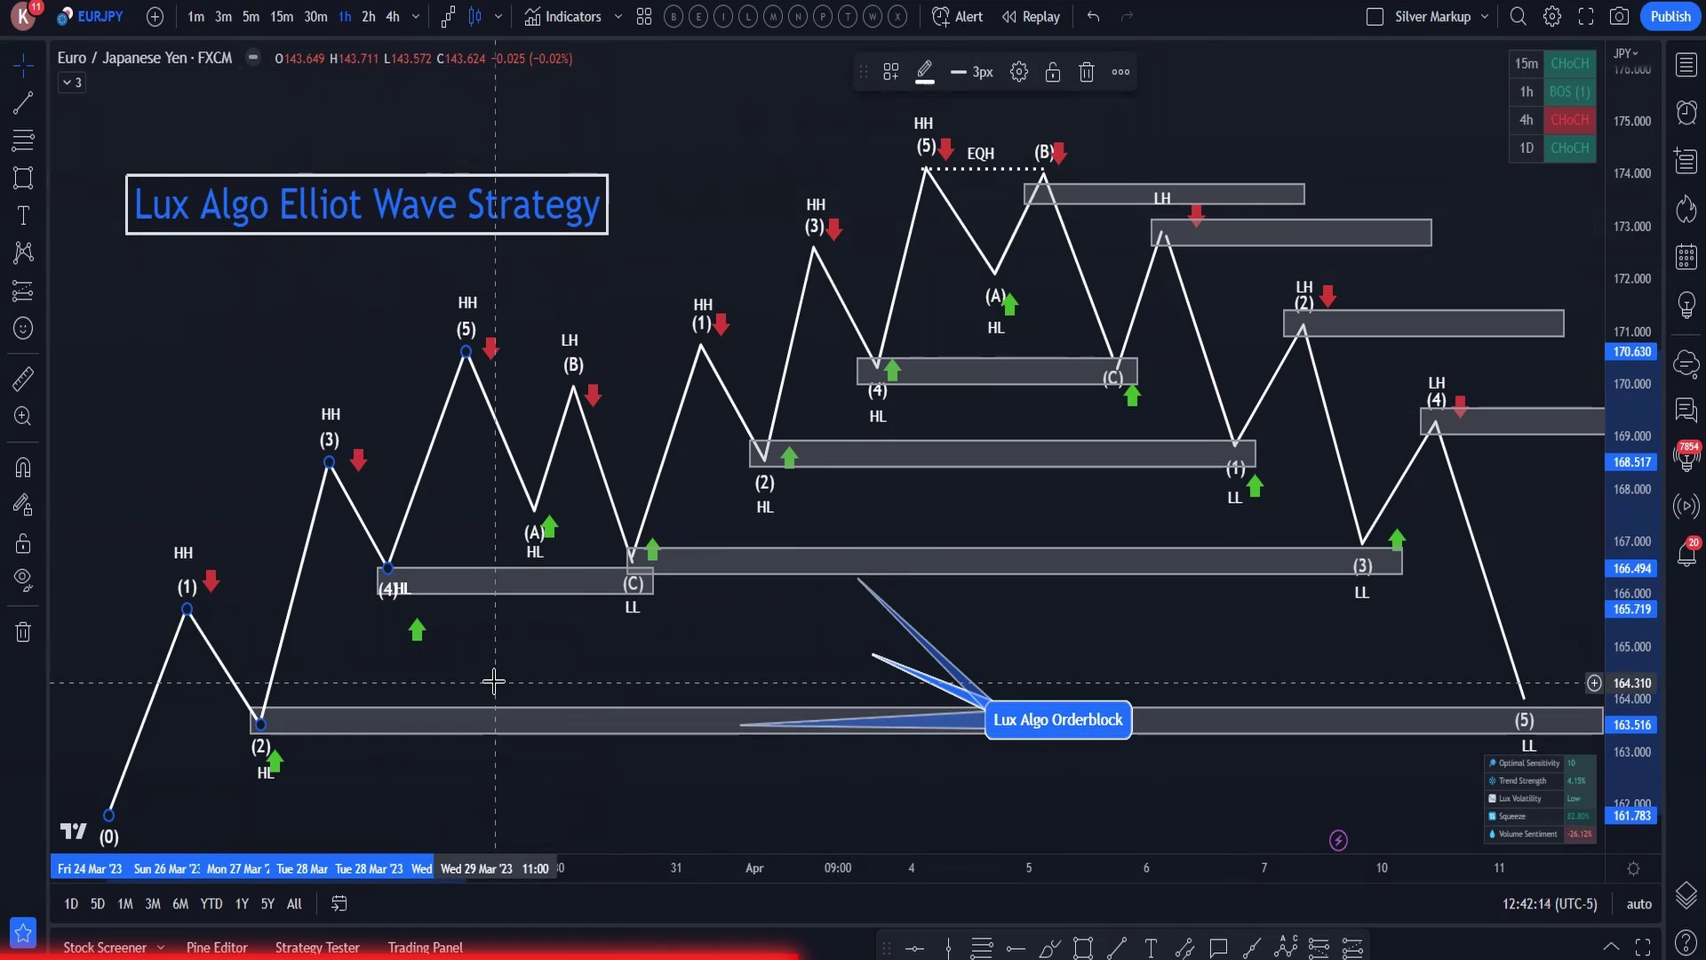
left_click(323, 719)
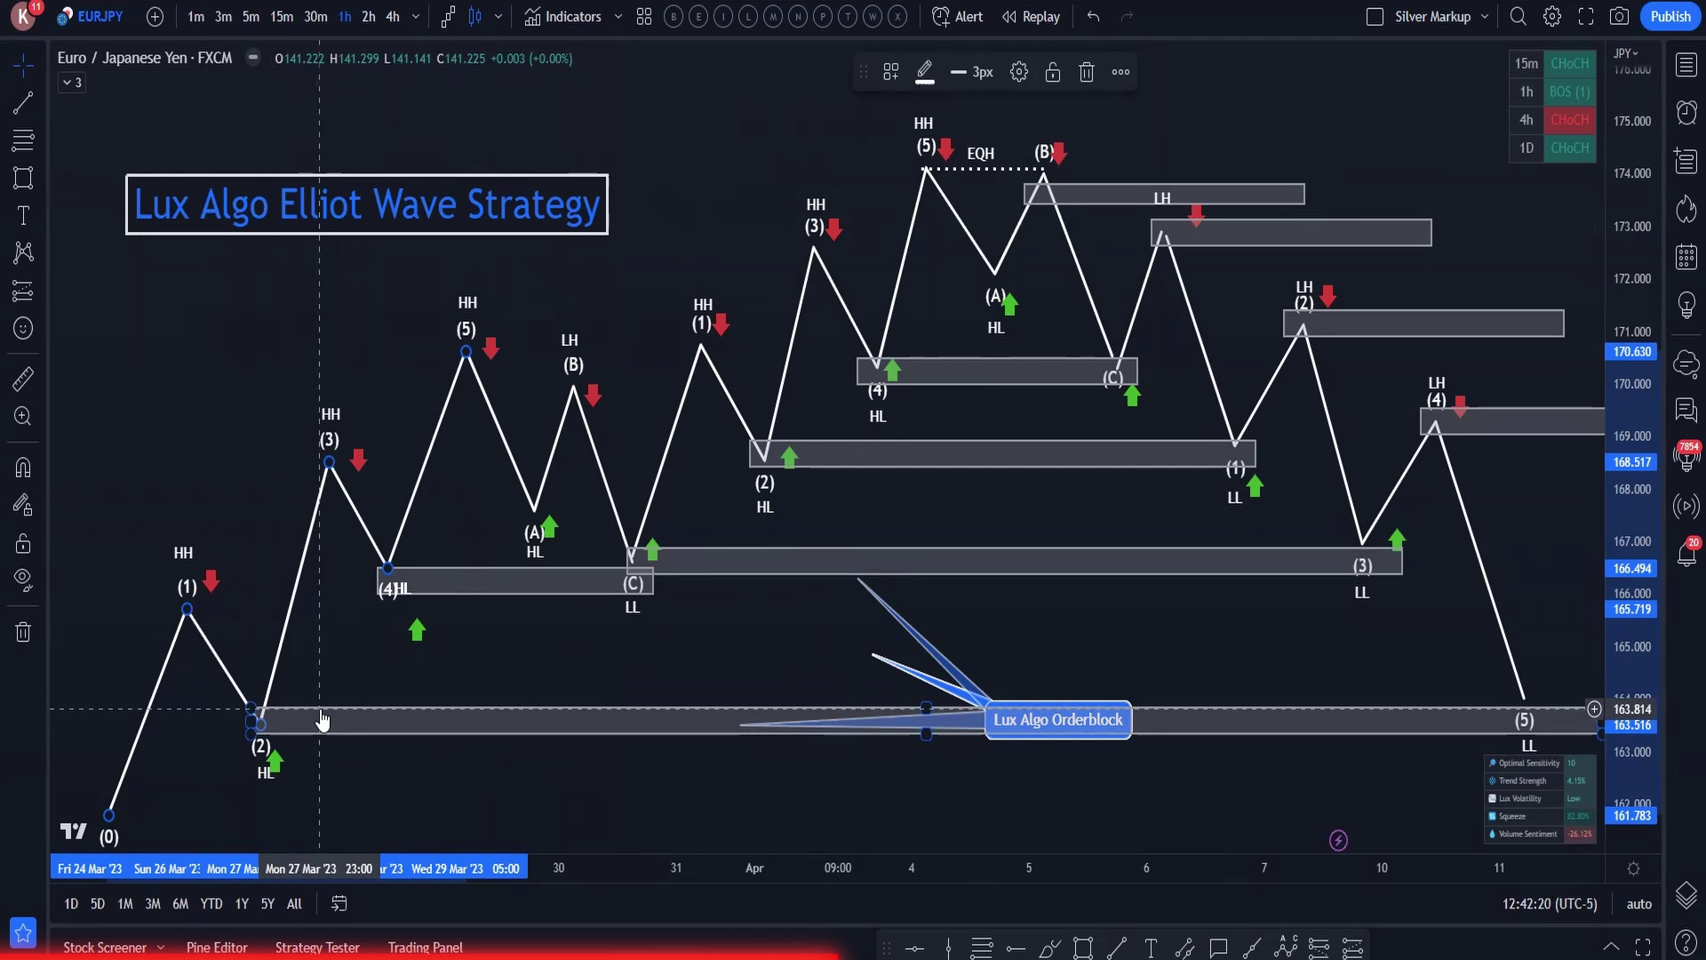
left_click(330, 693)
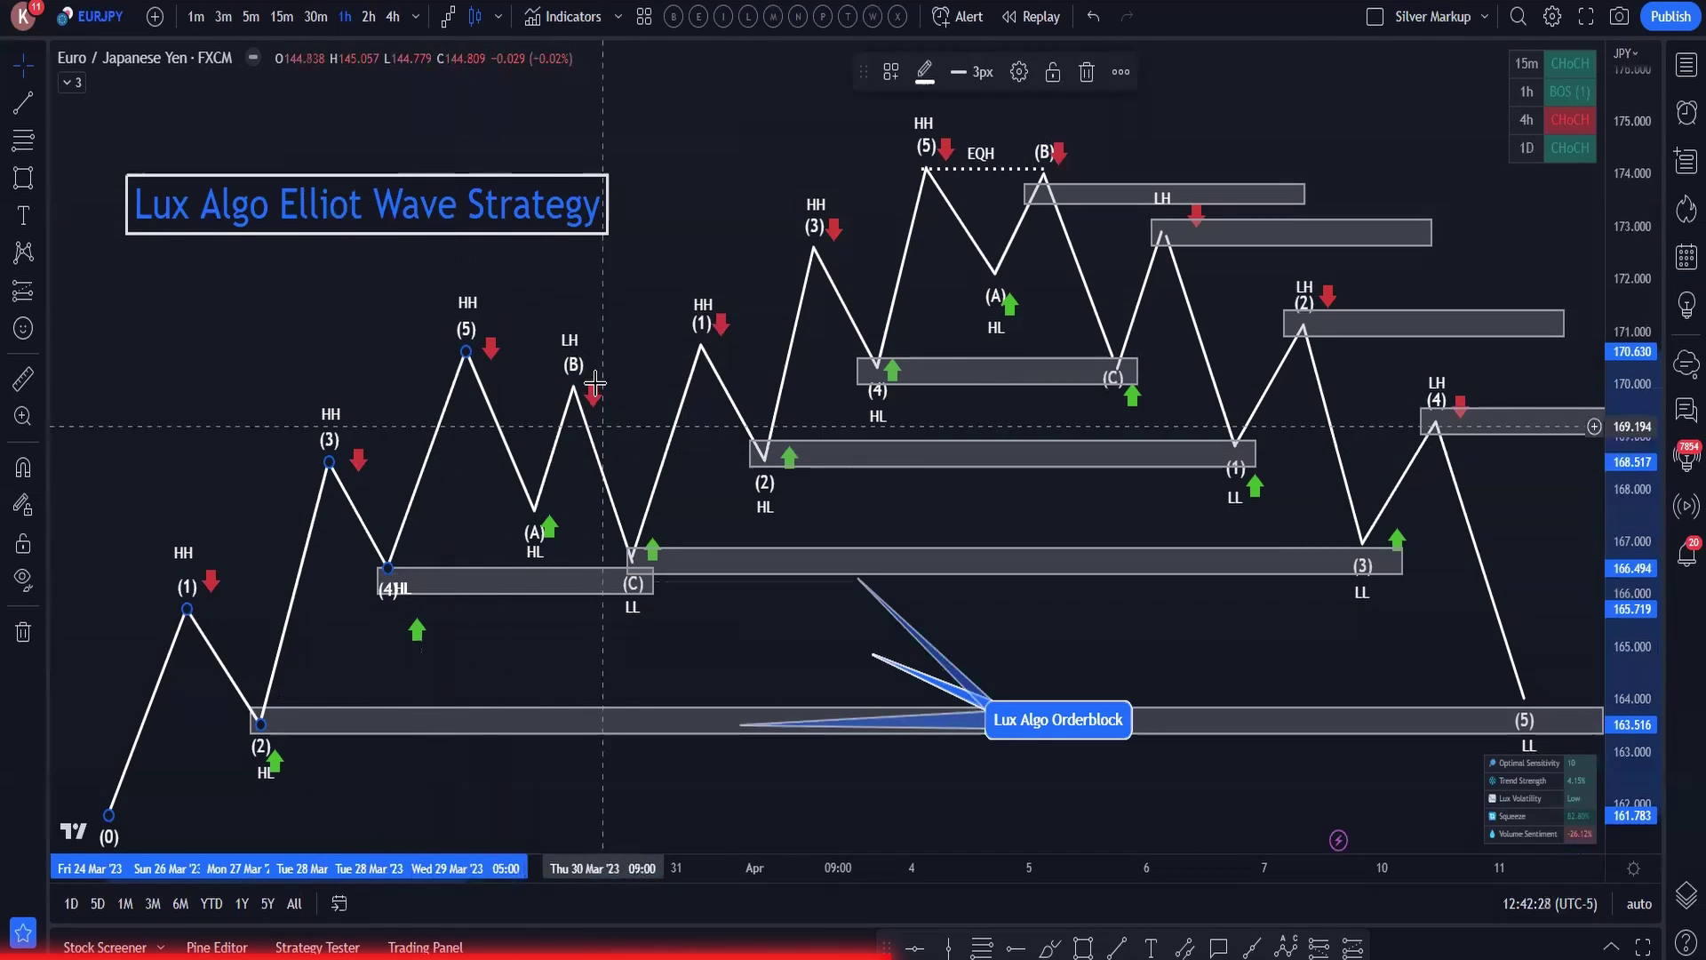
left_click(632, 565)
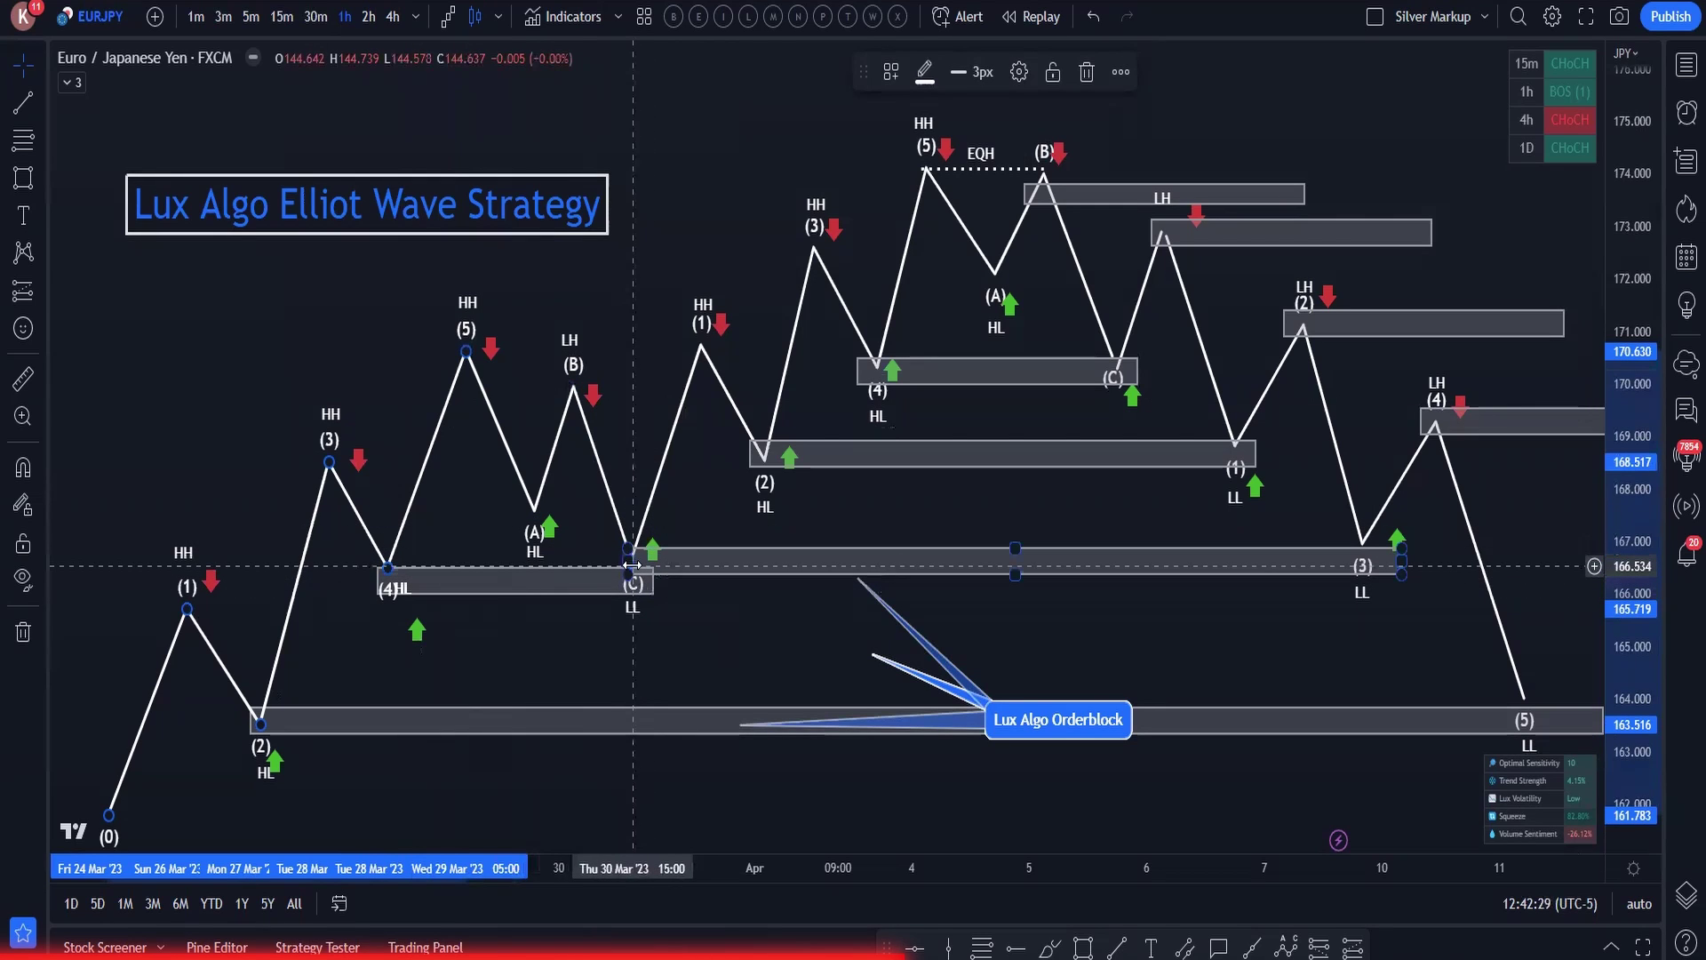
left_click(640, 578)
key("Escape")
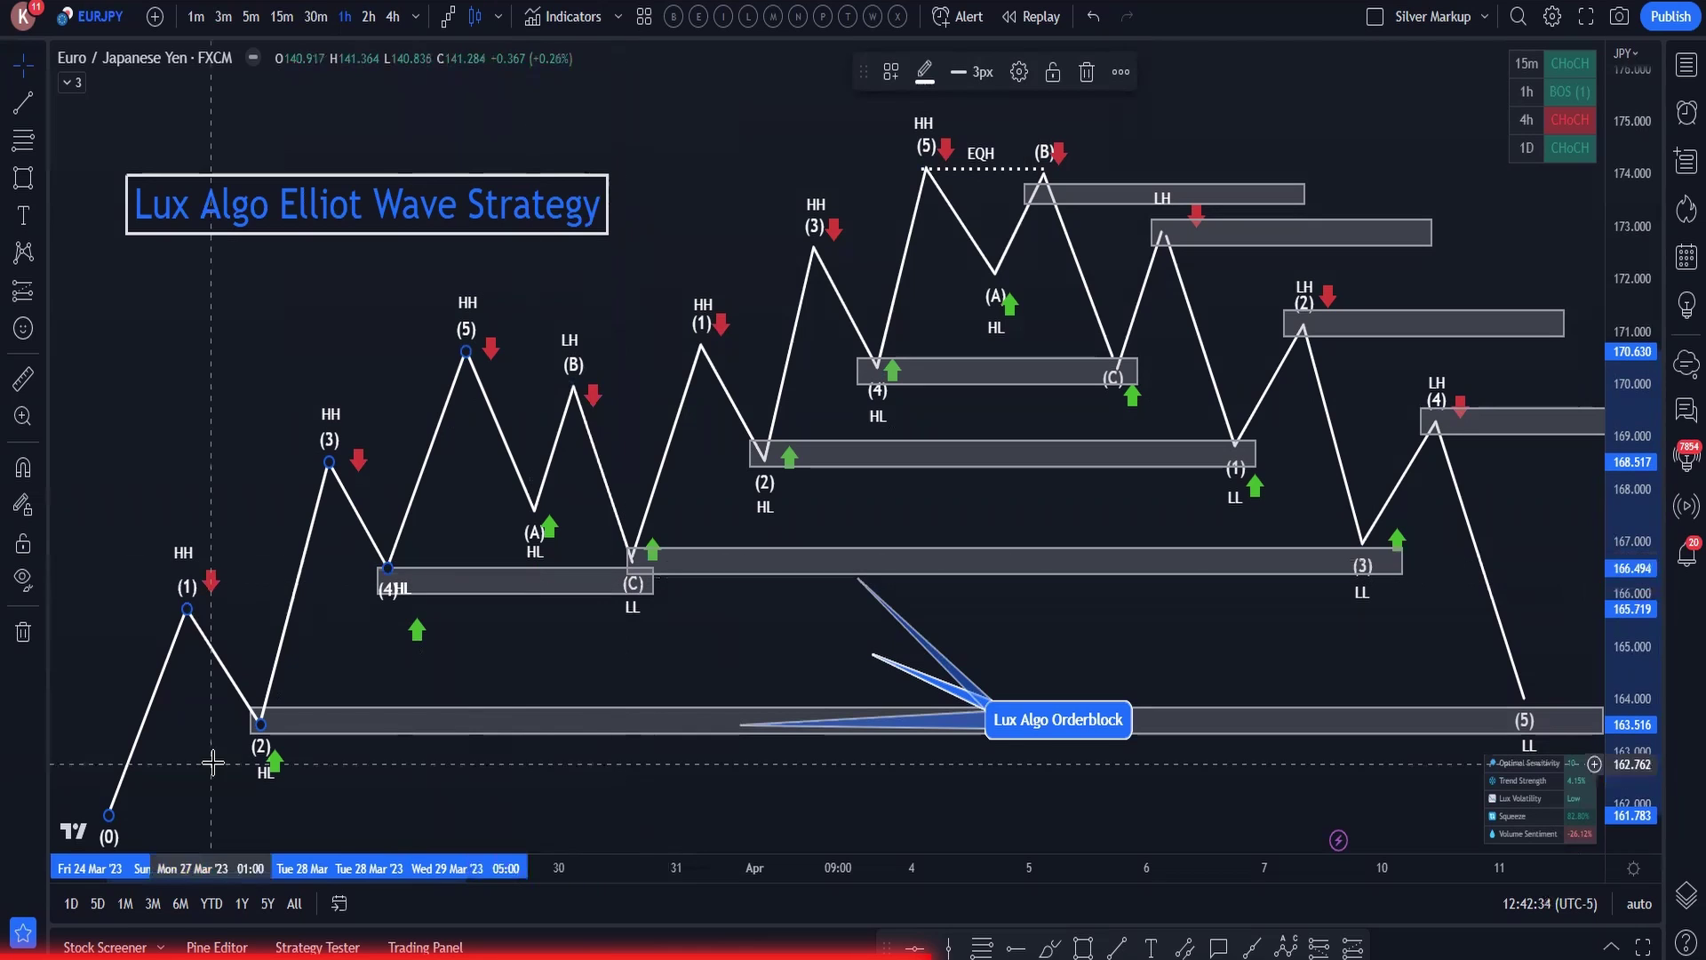
left_click(647, 573)
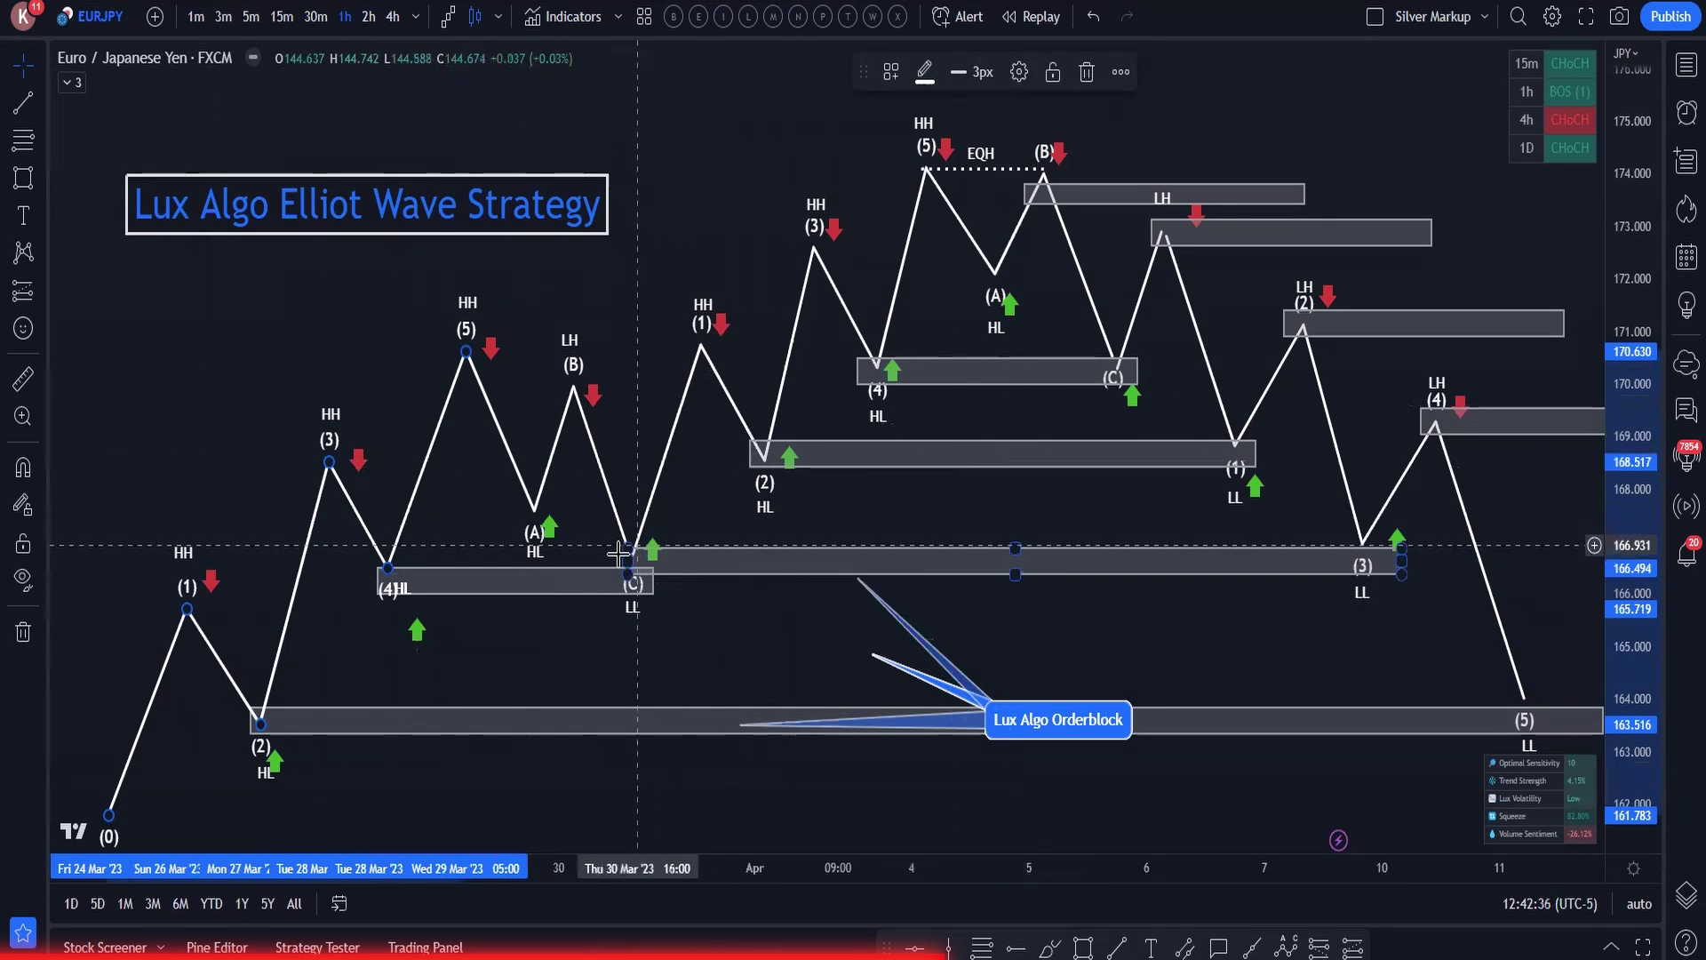
key("Escape")
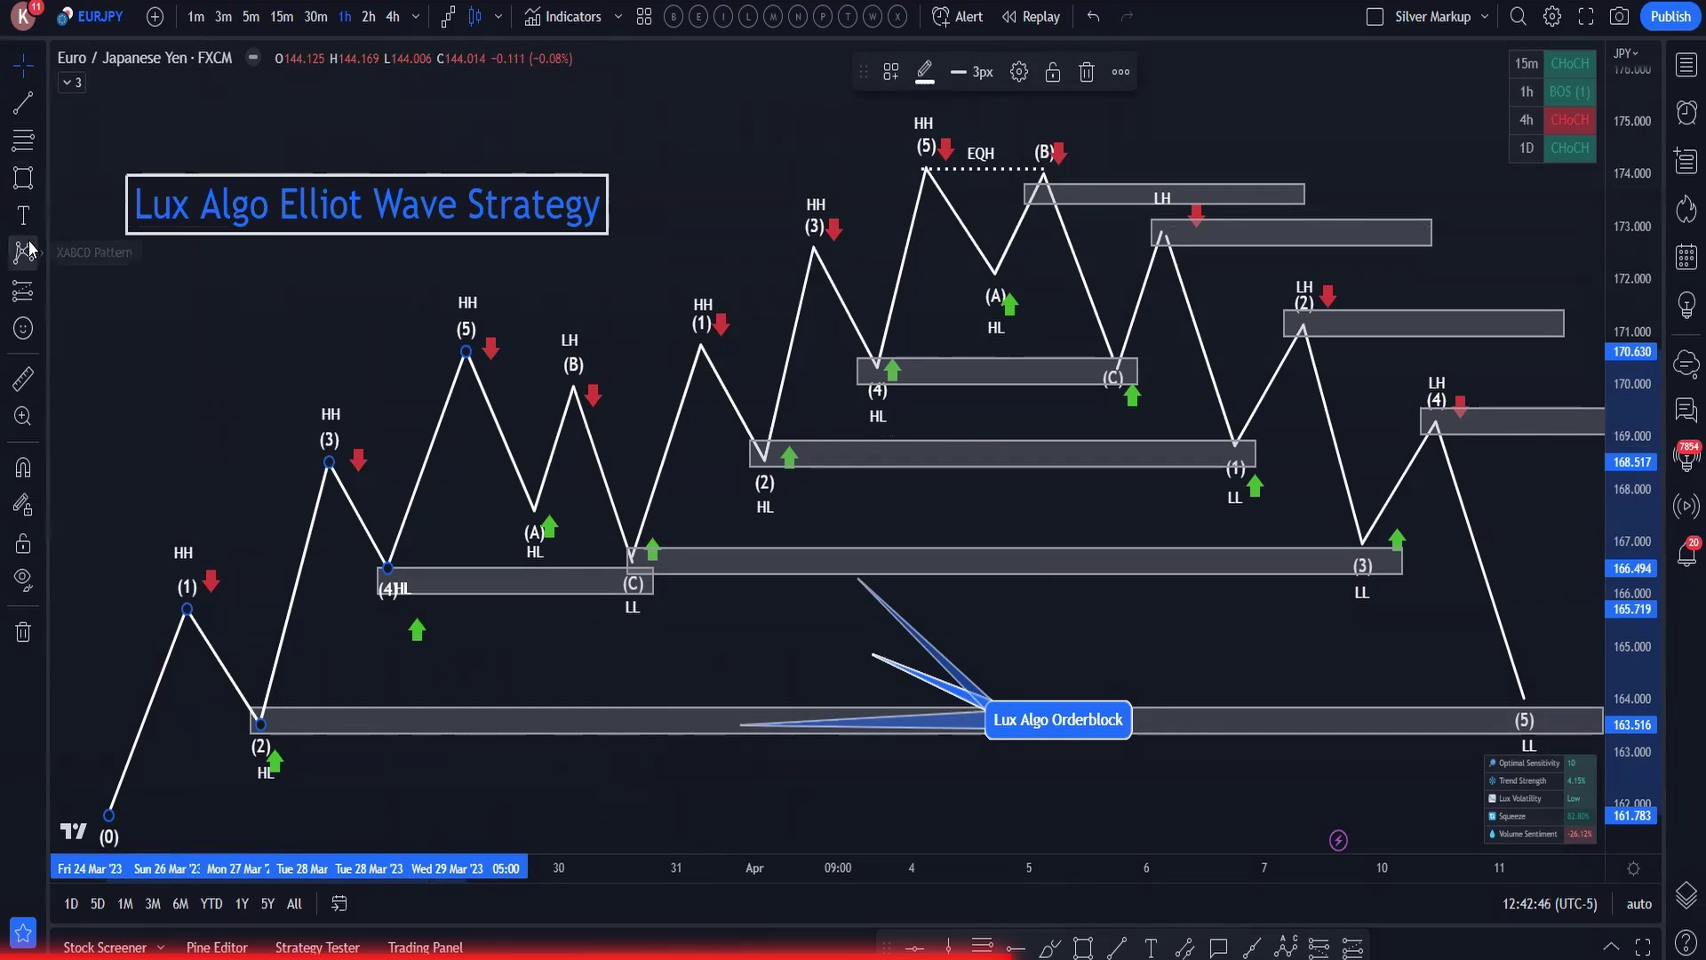
- Place a long position at the (C) low with entry about 167.526, stop about 166.435 and target about 170.464
left_click(40, 295)
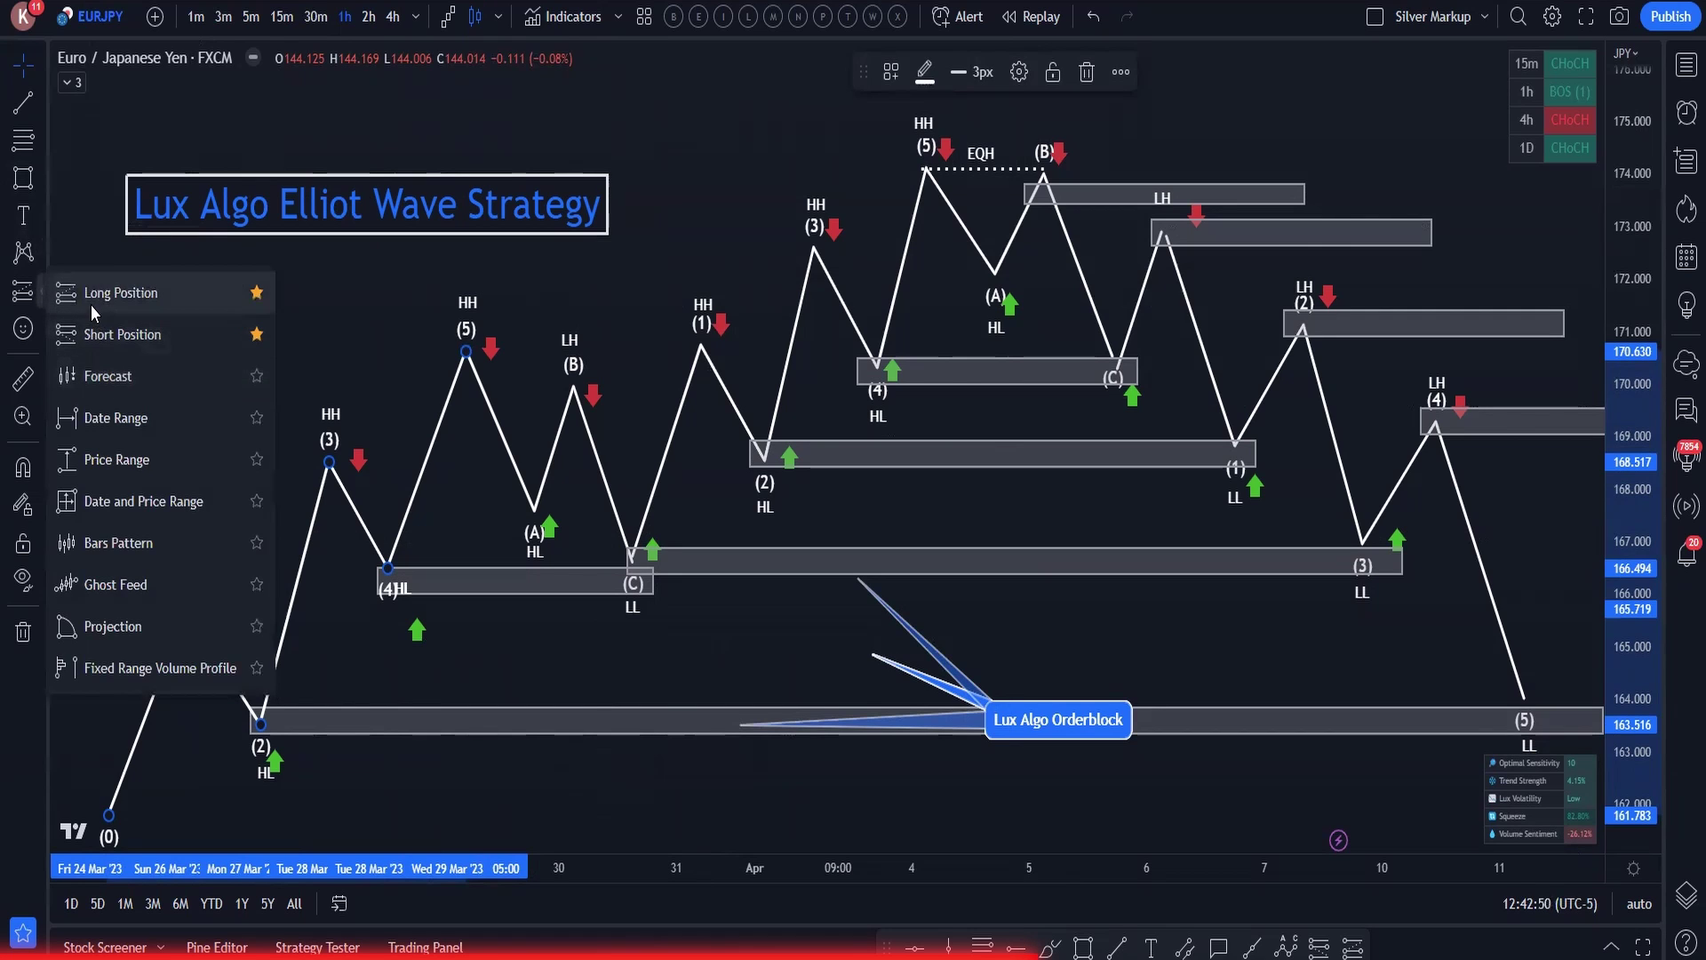
left_click(98, 294)
left_click(652, 523)
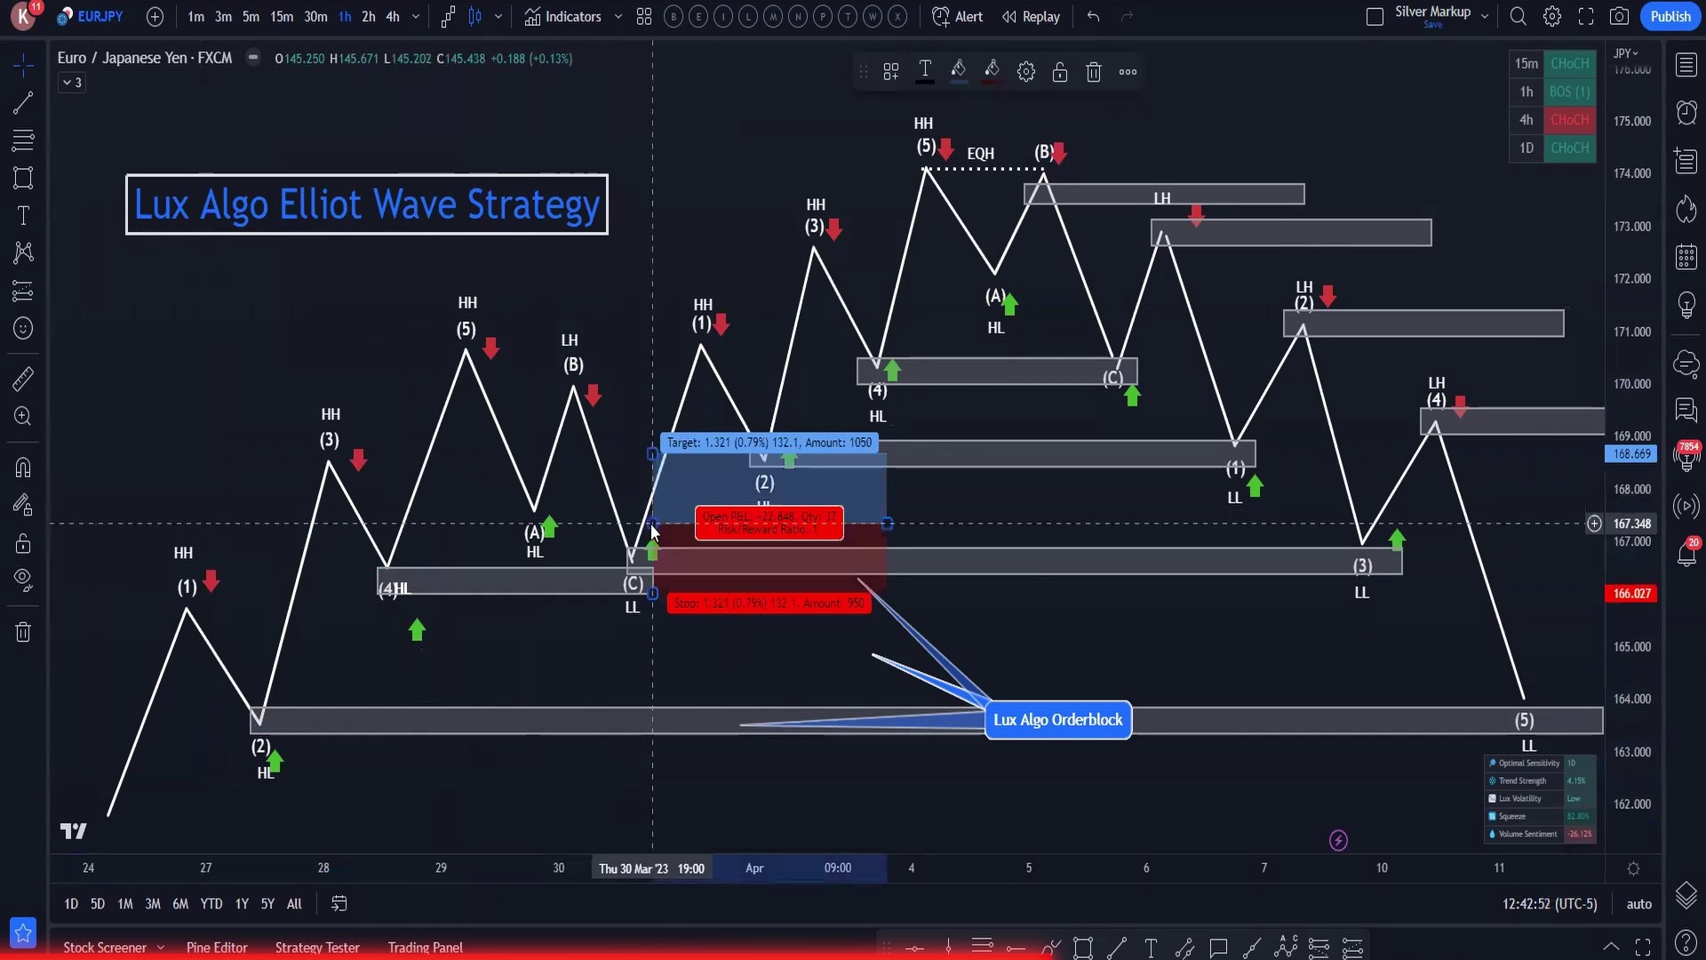
left_click_drag(650, 524, 647, 514)
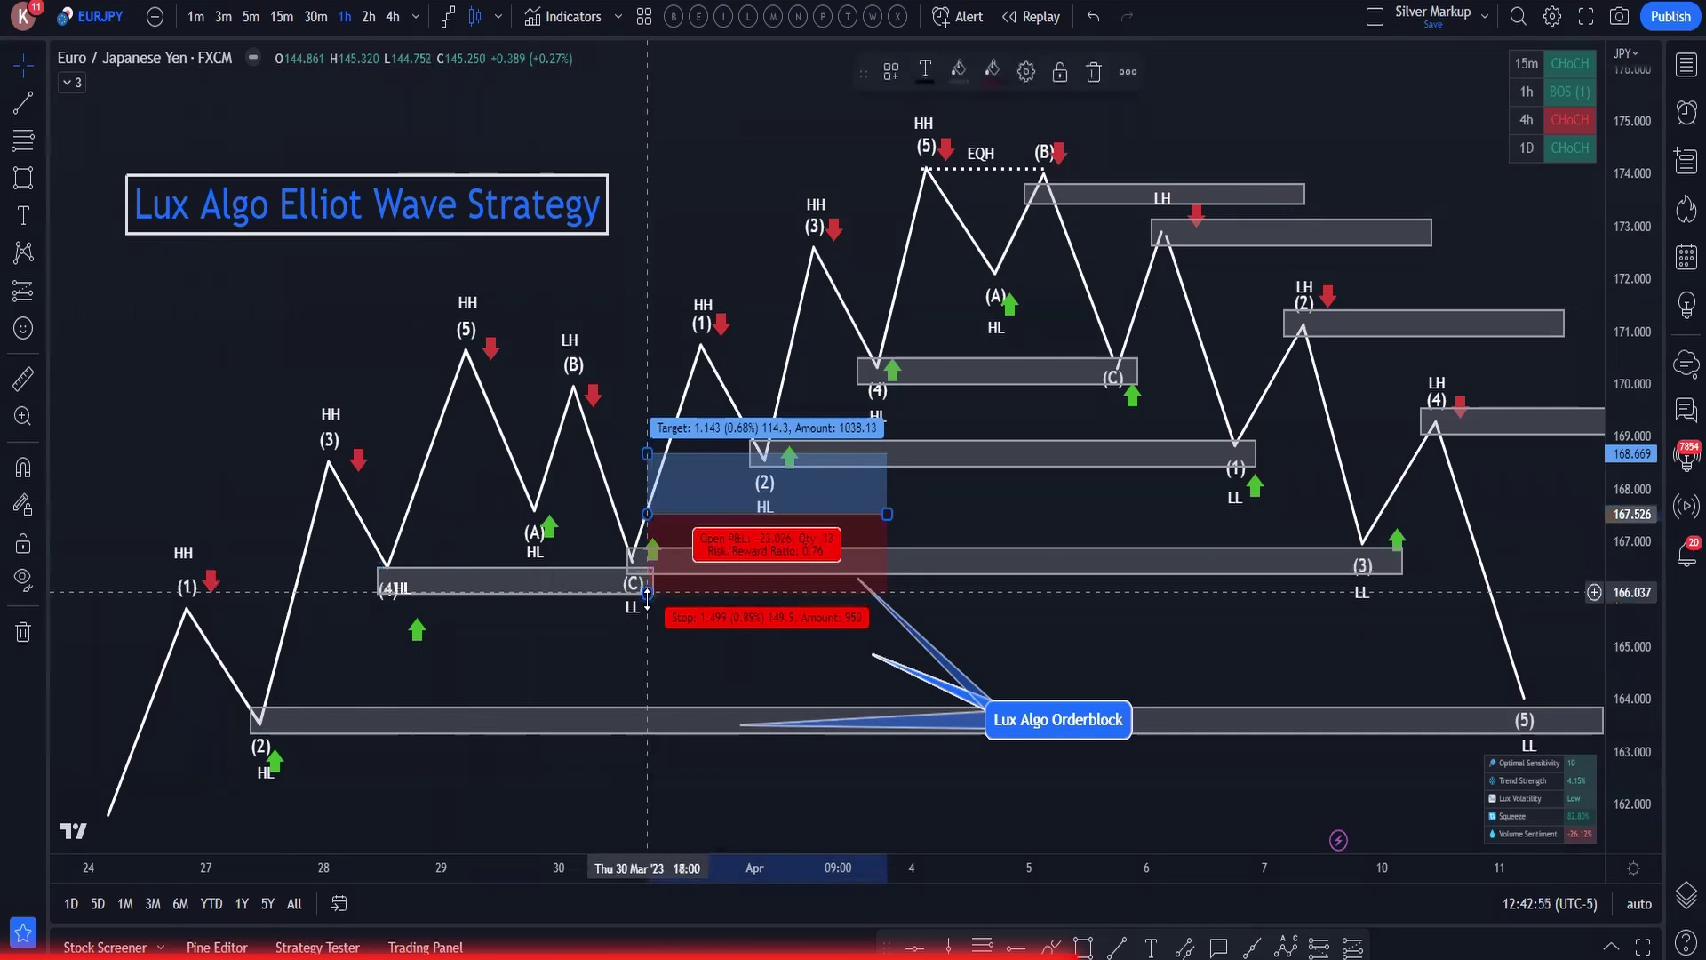
left_click_drag(646, 591, 647, 571)
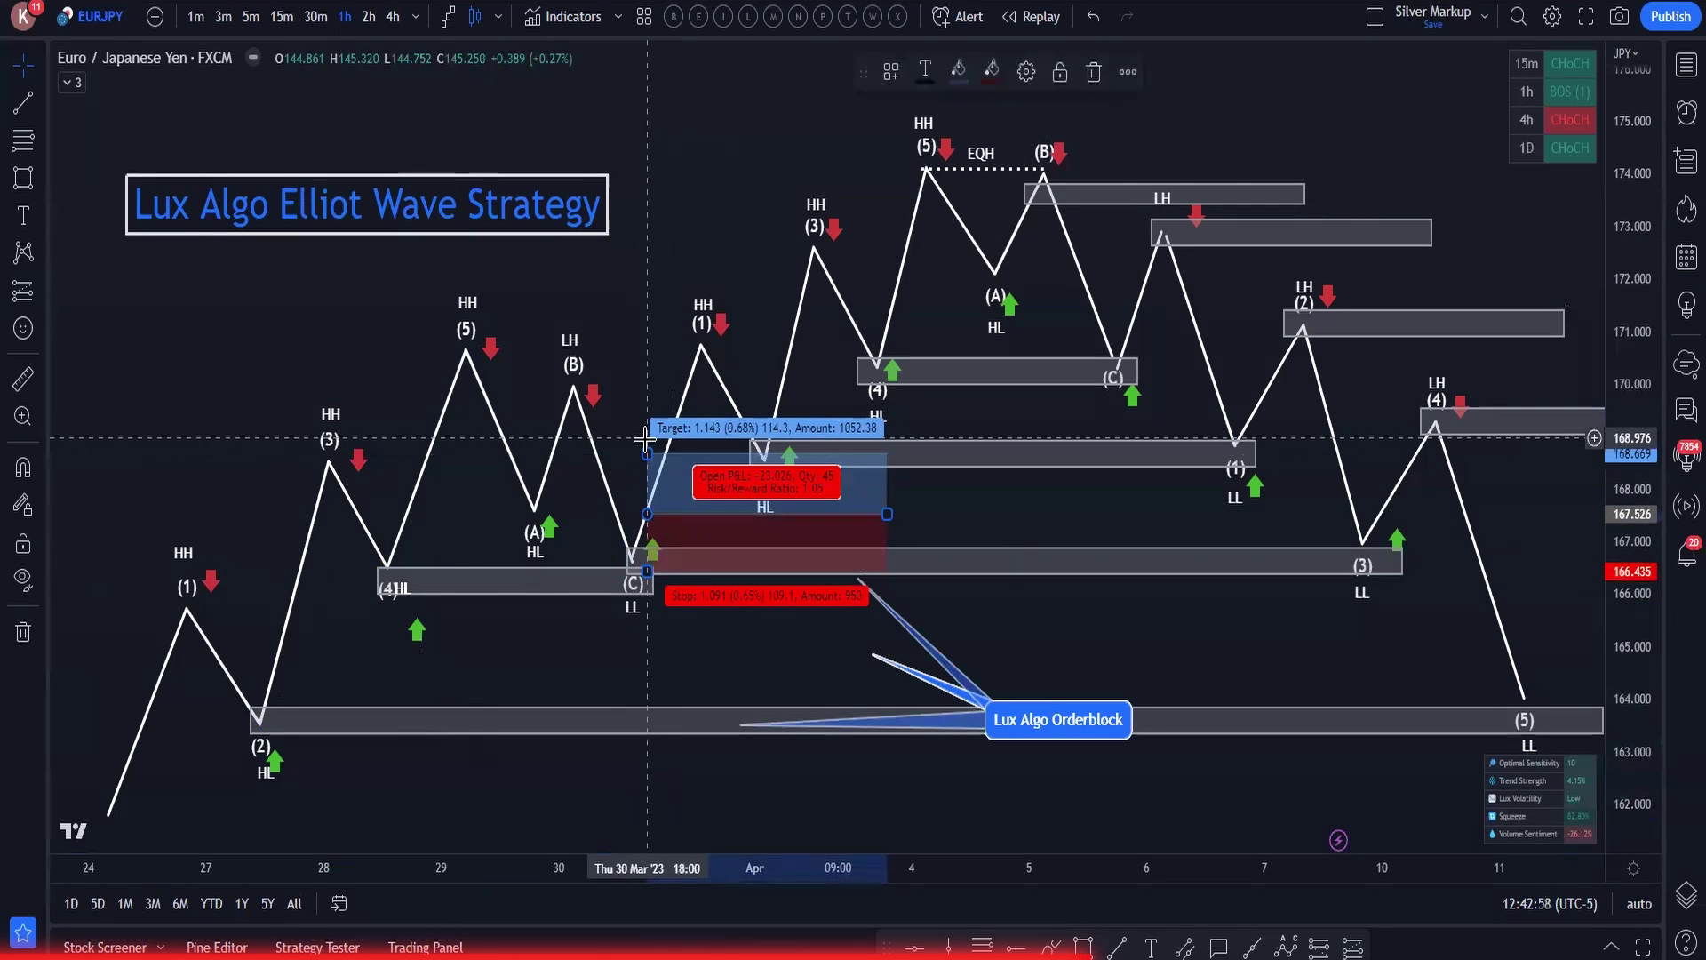
left_click_drag(647, 451, 668, 360)
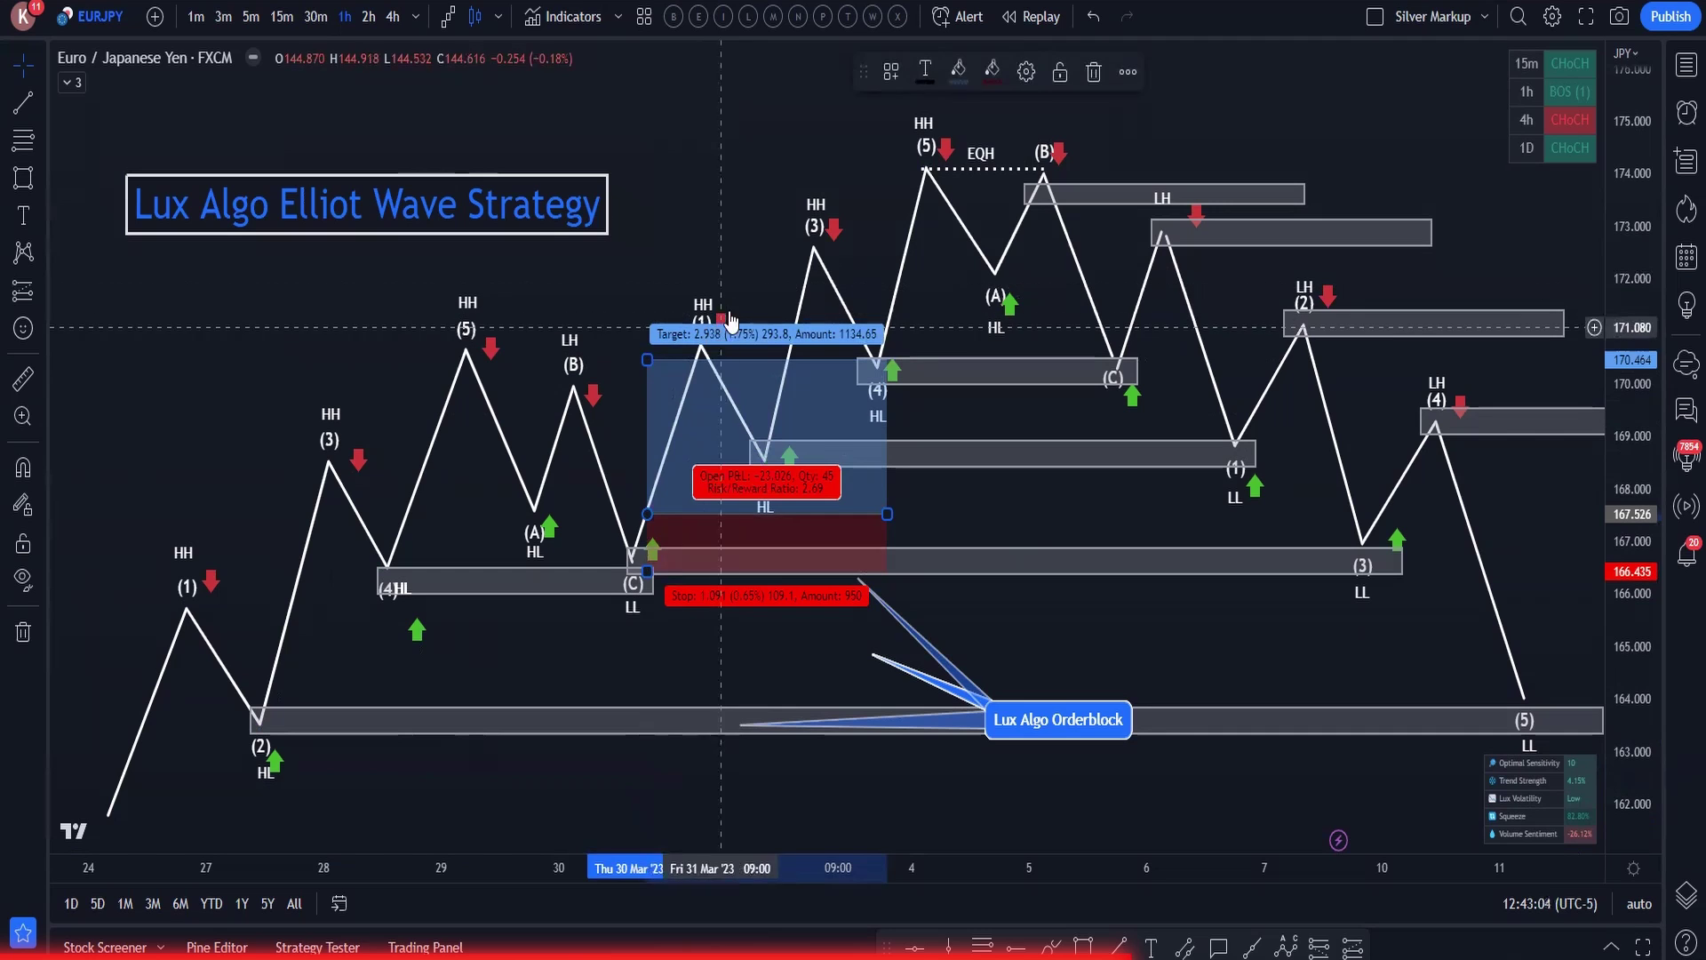
left_click(711, 283)
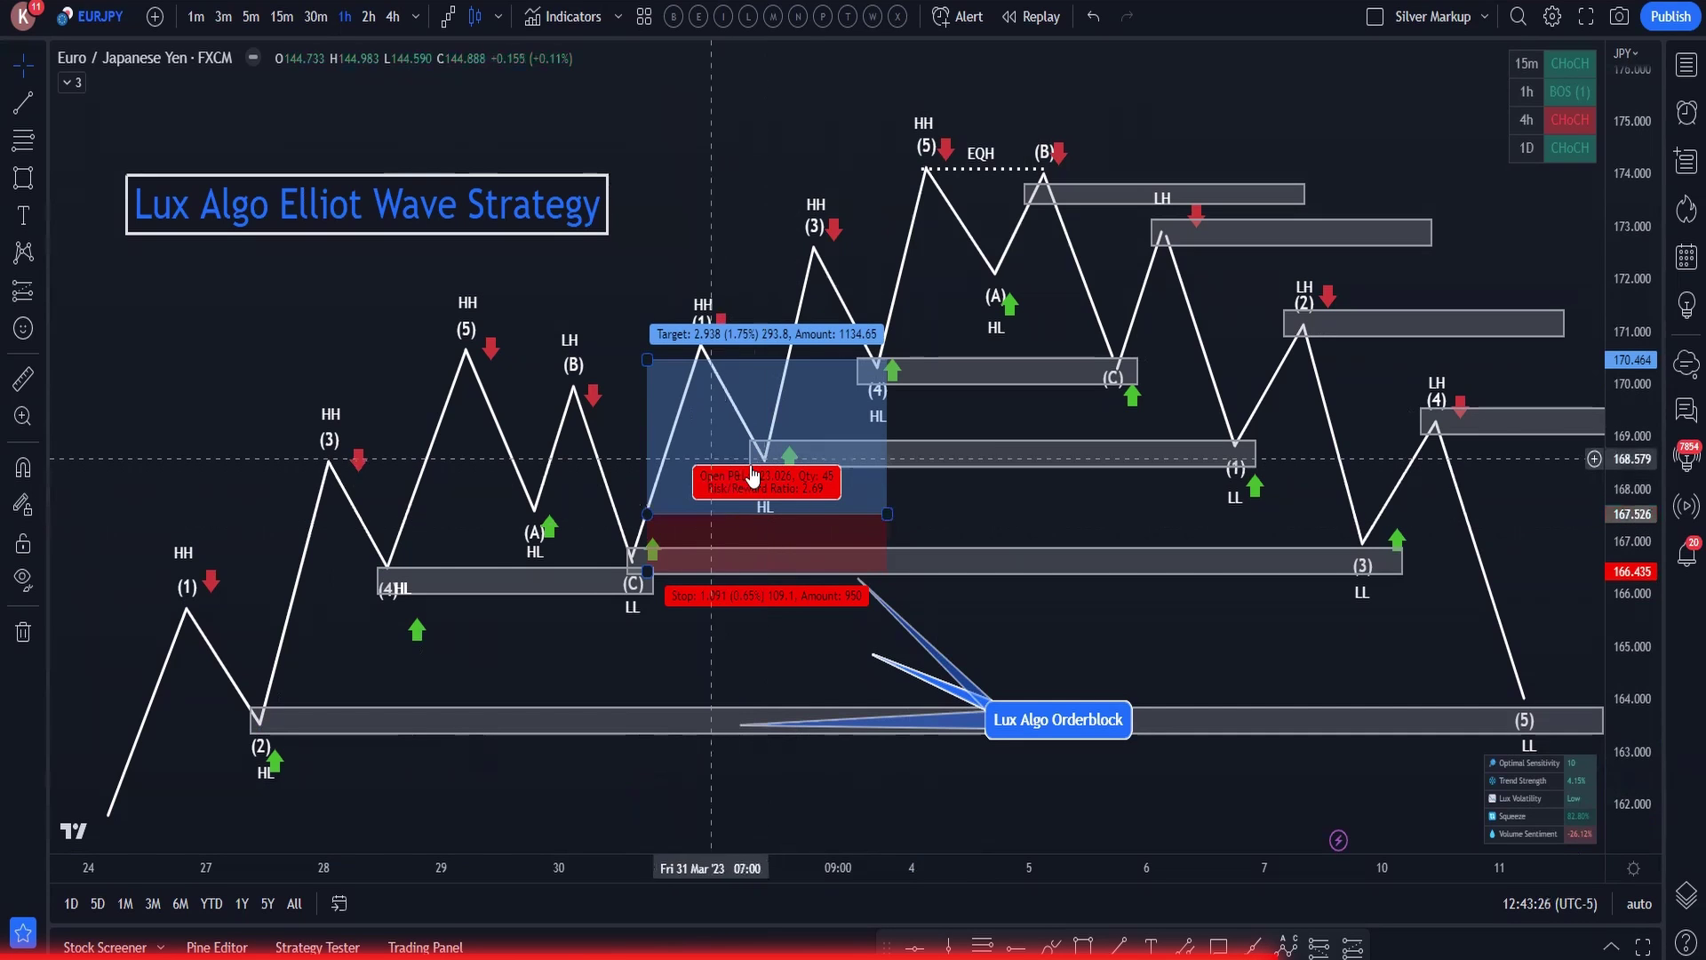
- Narrow the long position and place a copy on the wave (2)–(3) rise, with its target at about 172.728
left_click(858, 506)
mouse_move(716, 520)
left_mouse_down()
mouse_move(711, 383)
mouse_move(818, 297)
mouse_move(773, 287)
mouse_move(765, 240)
left_mouse_up()
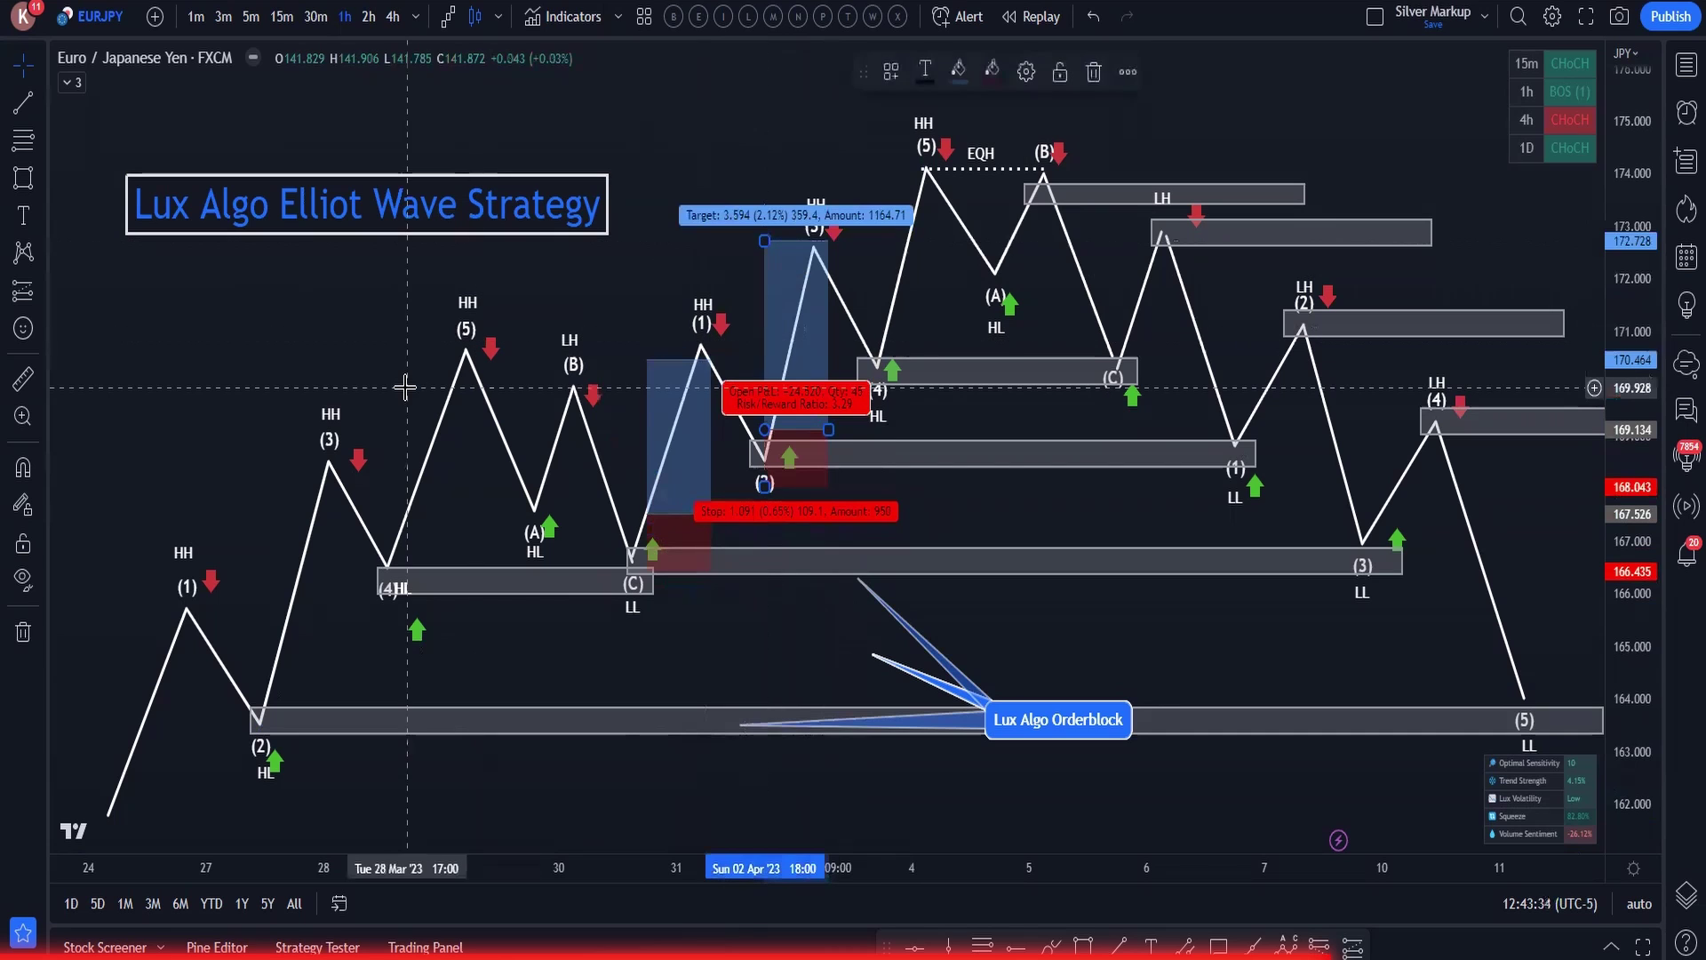
- Place another copy of the long position on the wave (4)–(5) rise and set its target to about 174.077
key("Up")
key("Up")
key("Up")
key("Up")
key("Up")
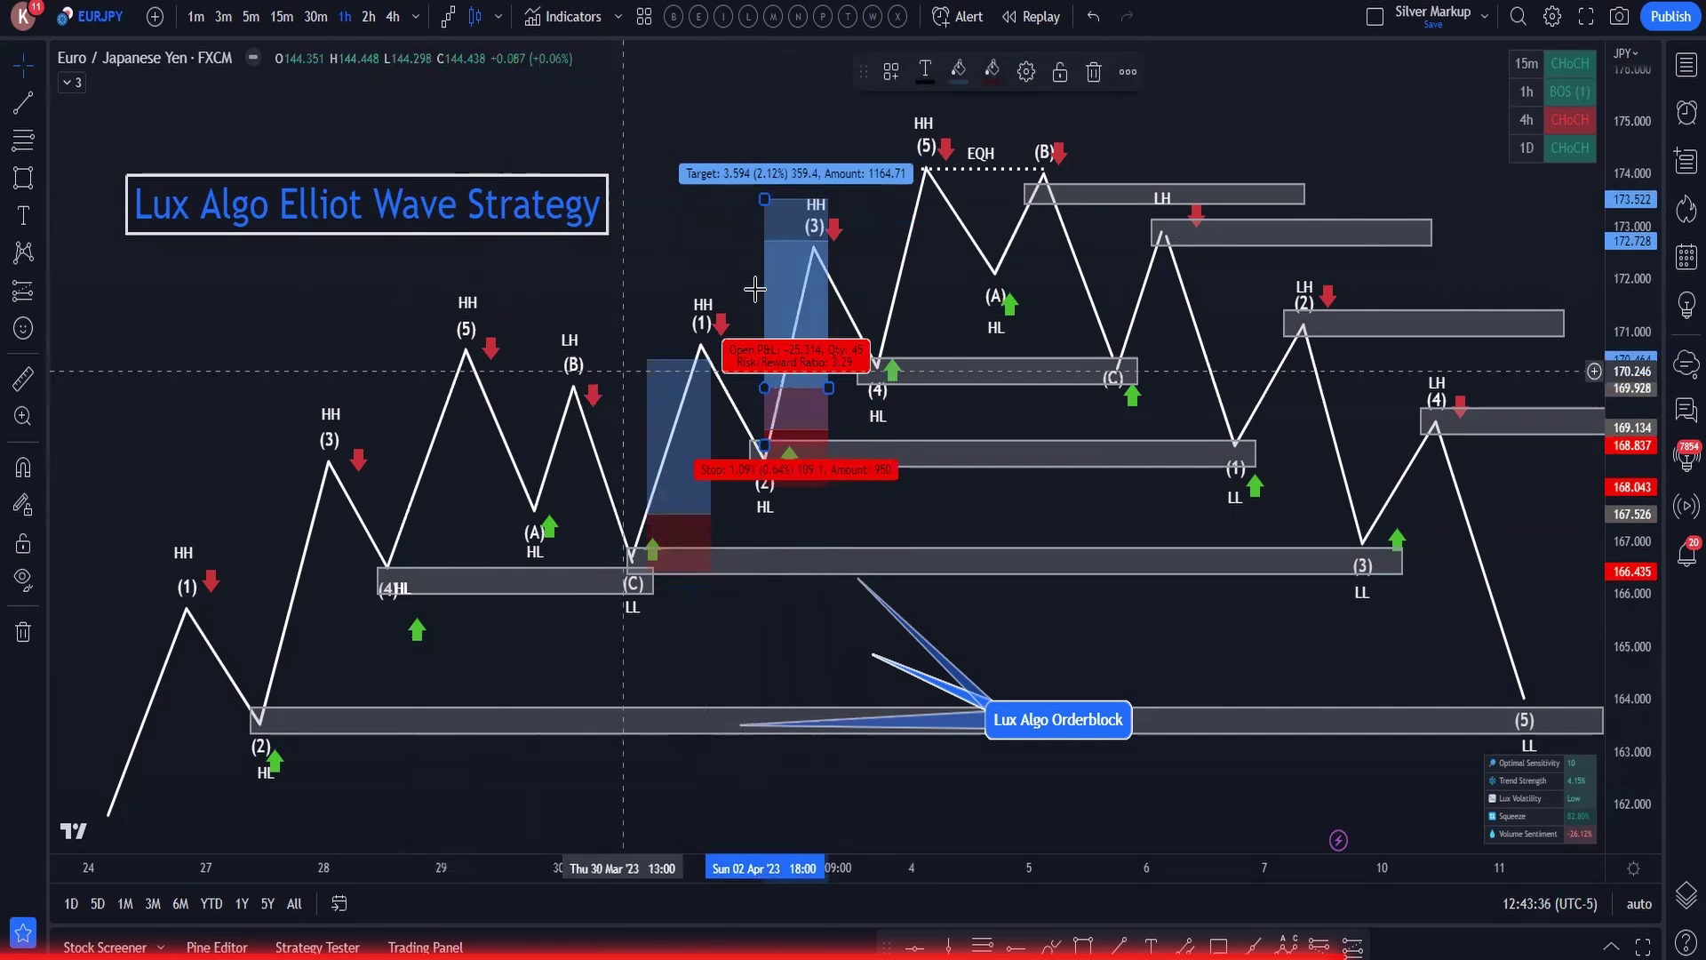
left_click_drag(789, 213, 928, 168)
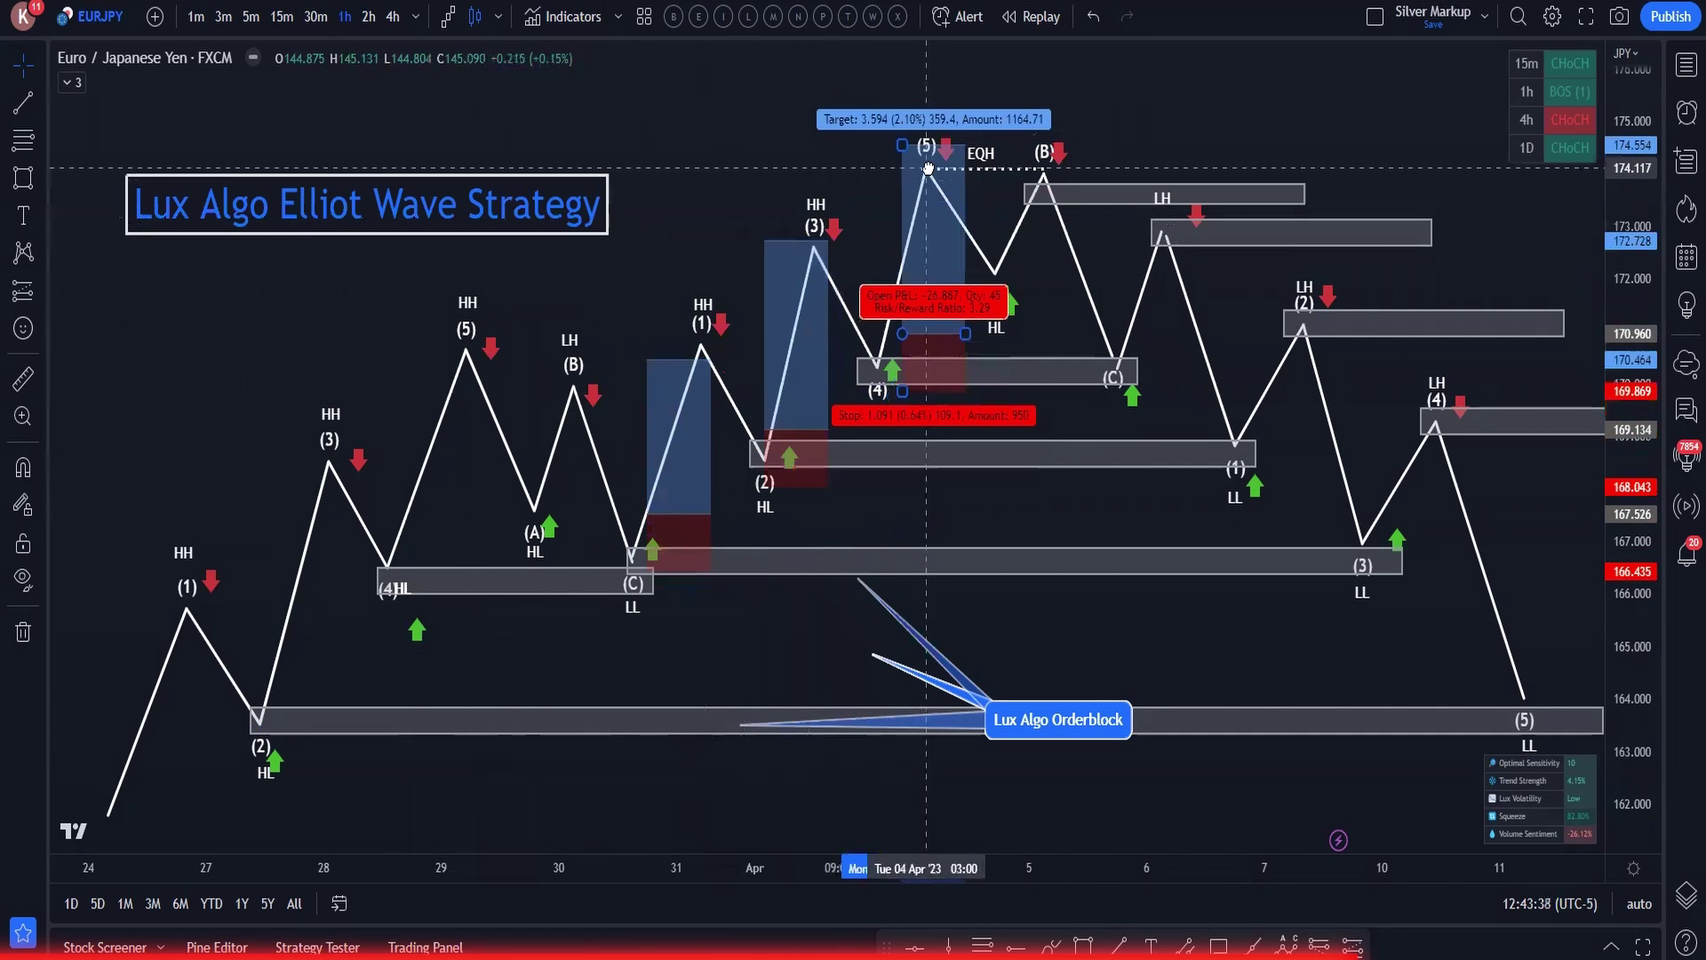
left_click_drag(936, 229, 921, 230)
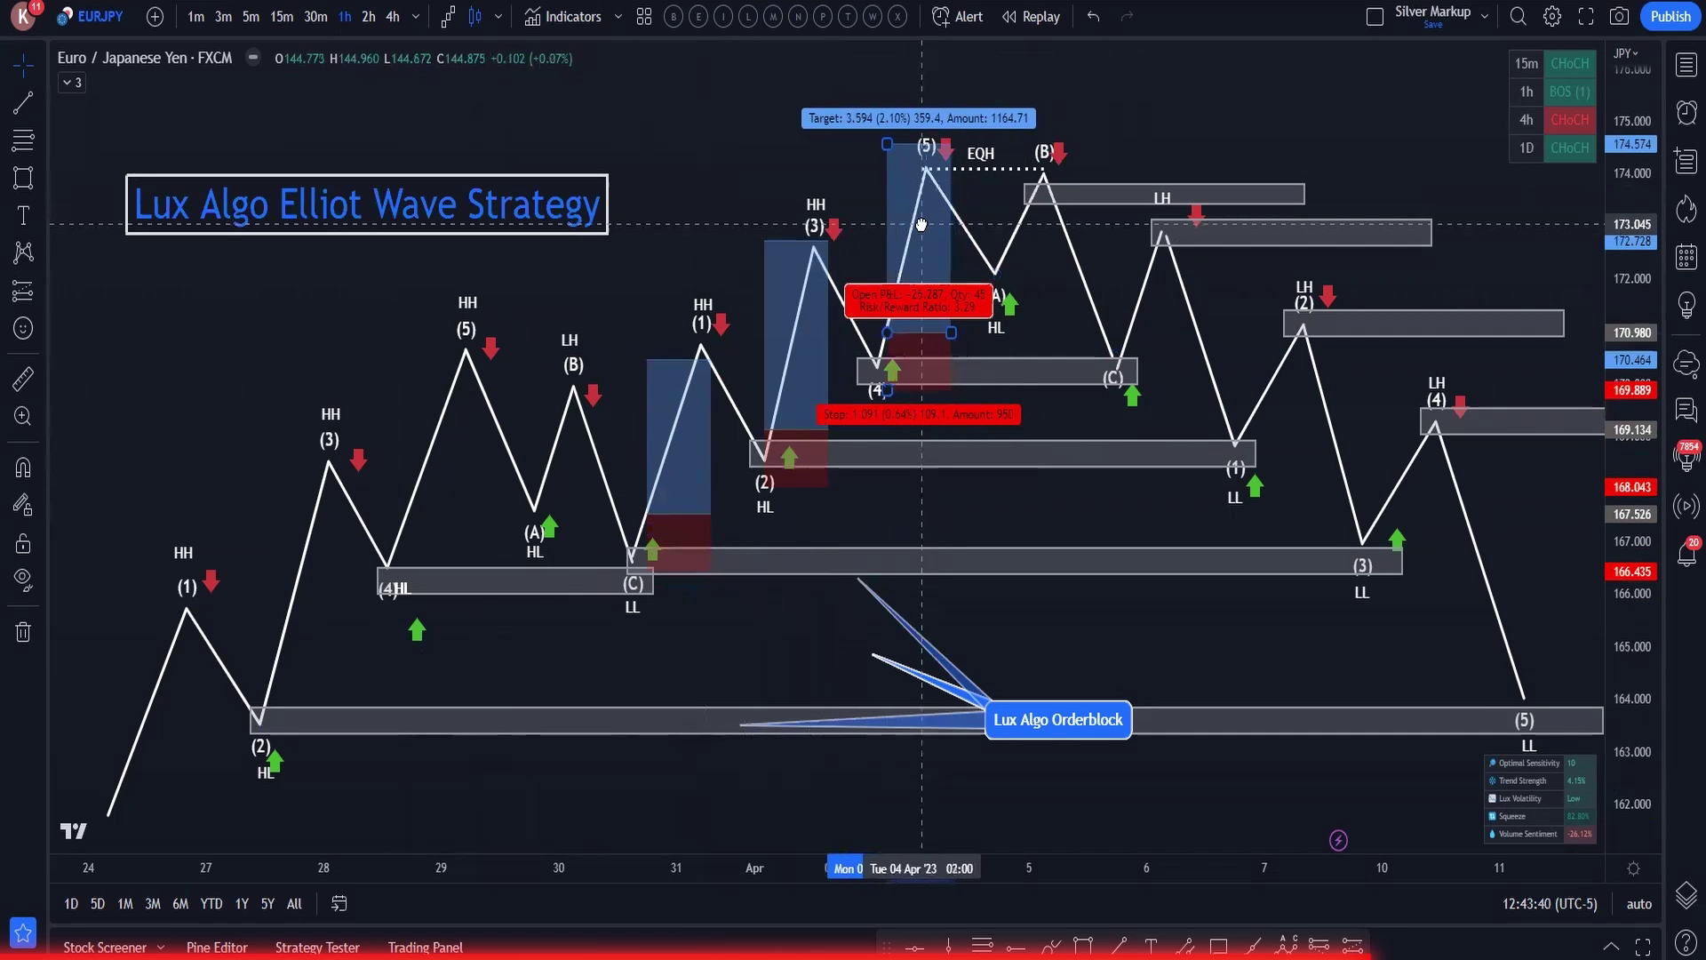
left_click_drag(890, 158, 893, 171)
left_click(400, 244)
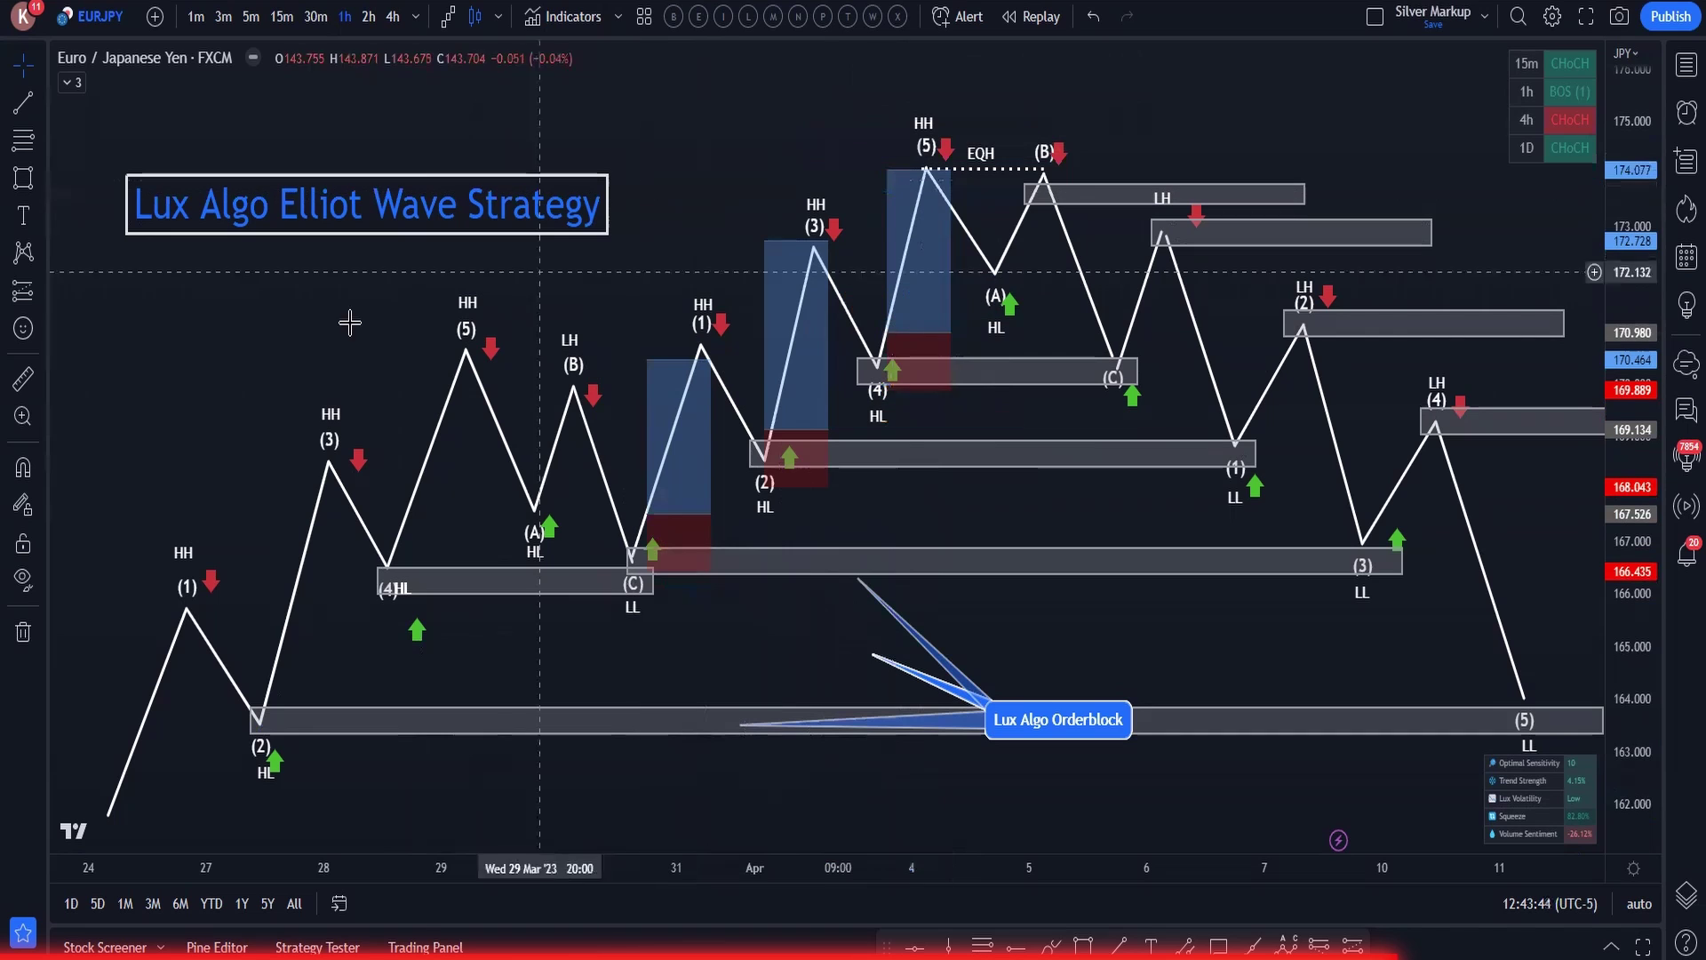
- Place a narrow short position at the (B) peak with entry about 173.462, stop about 174.783 and target about 170.722
left_click(41, 295)
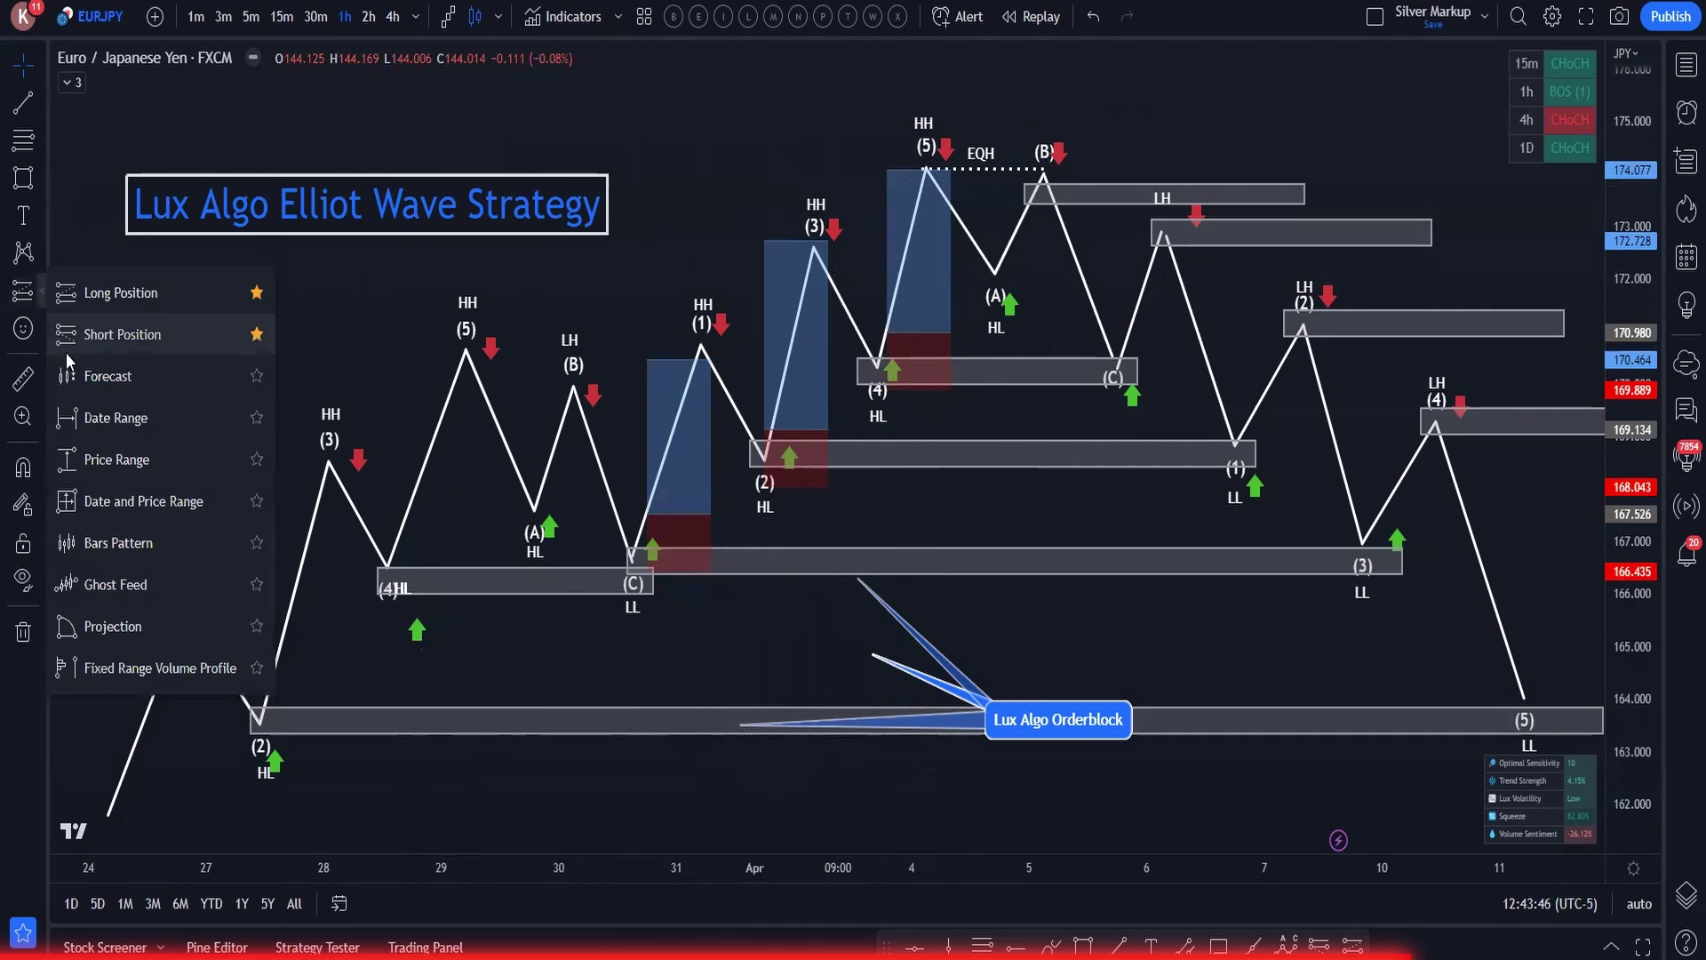
left_click(75, 342)
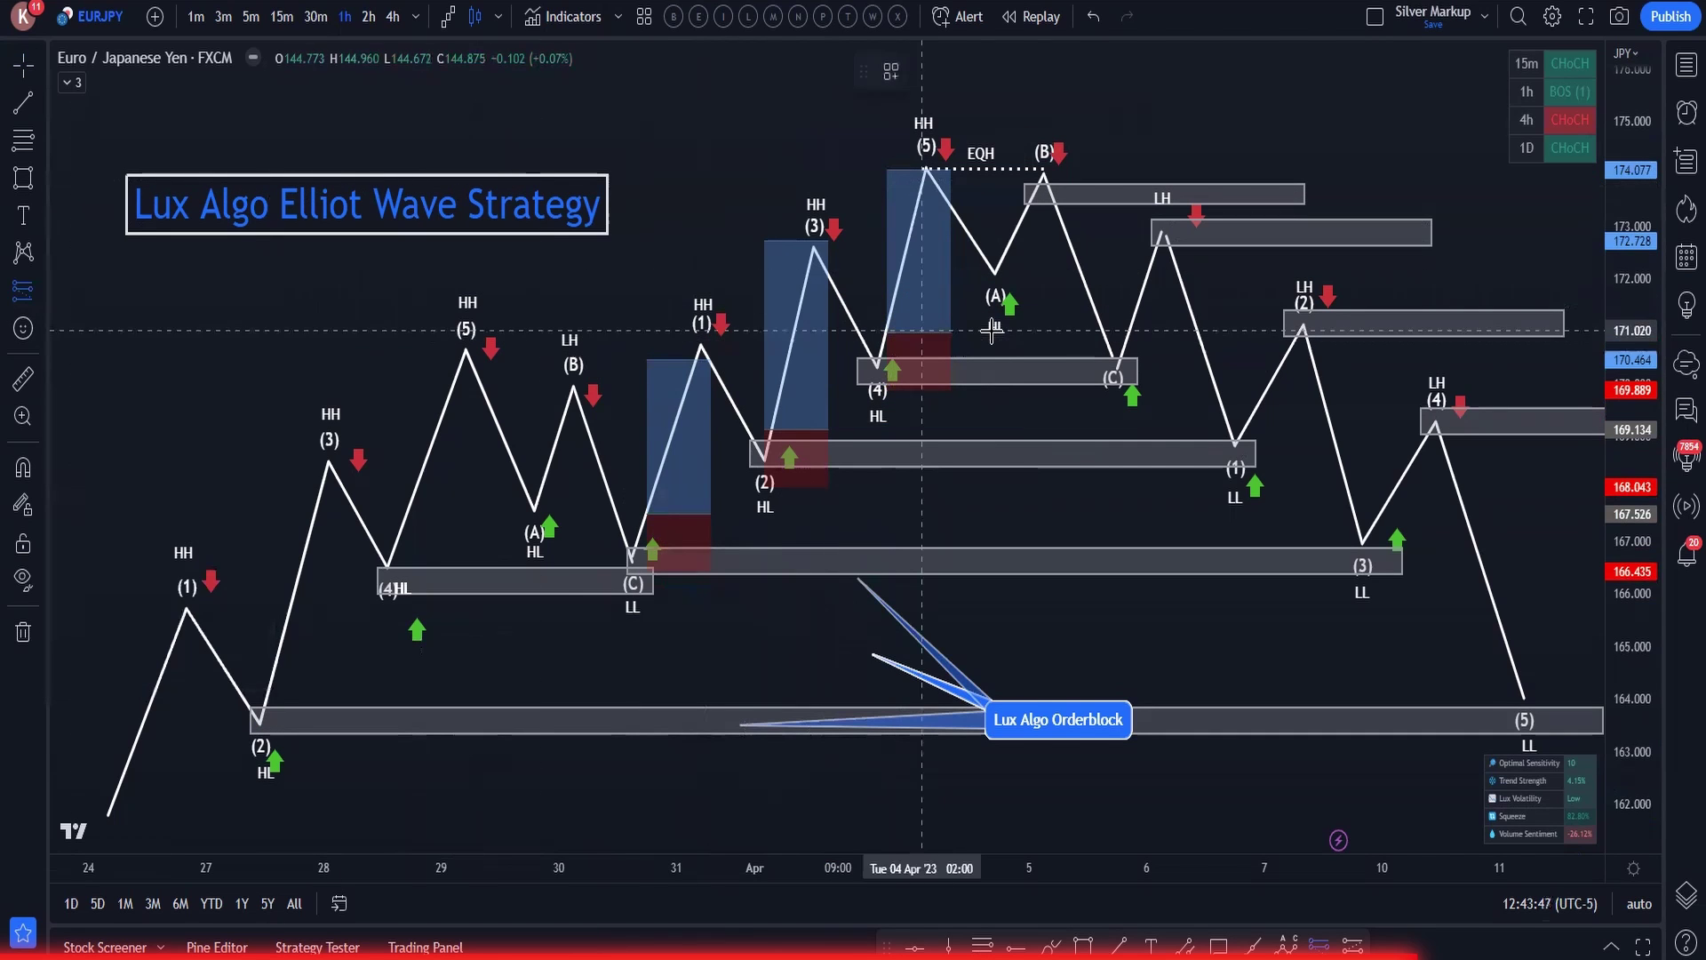
left_click(1059, 204)
left_click_drag(1293, 202, 1102, 212)
left_click_drag(1057, 273, 1057, 347)
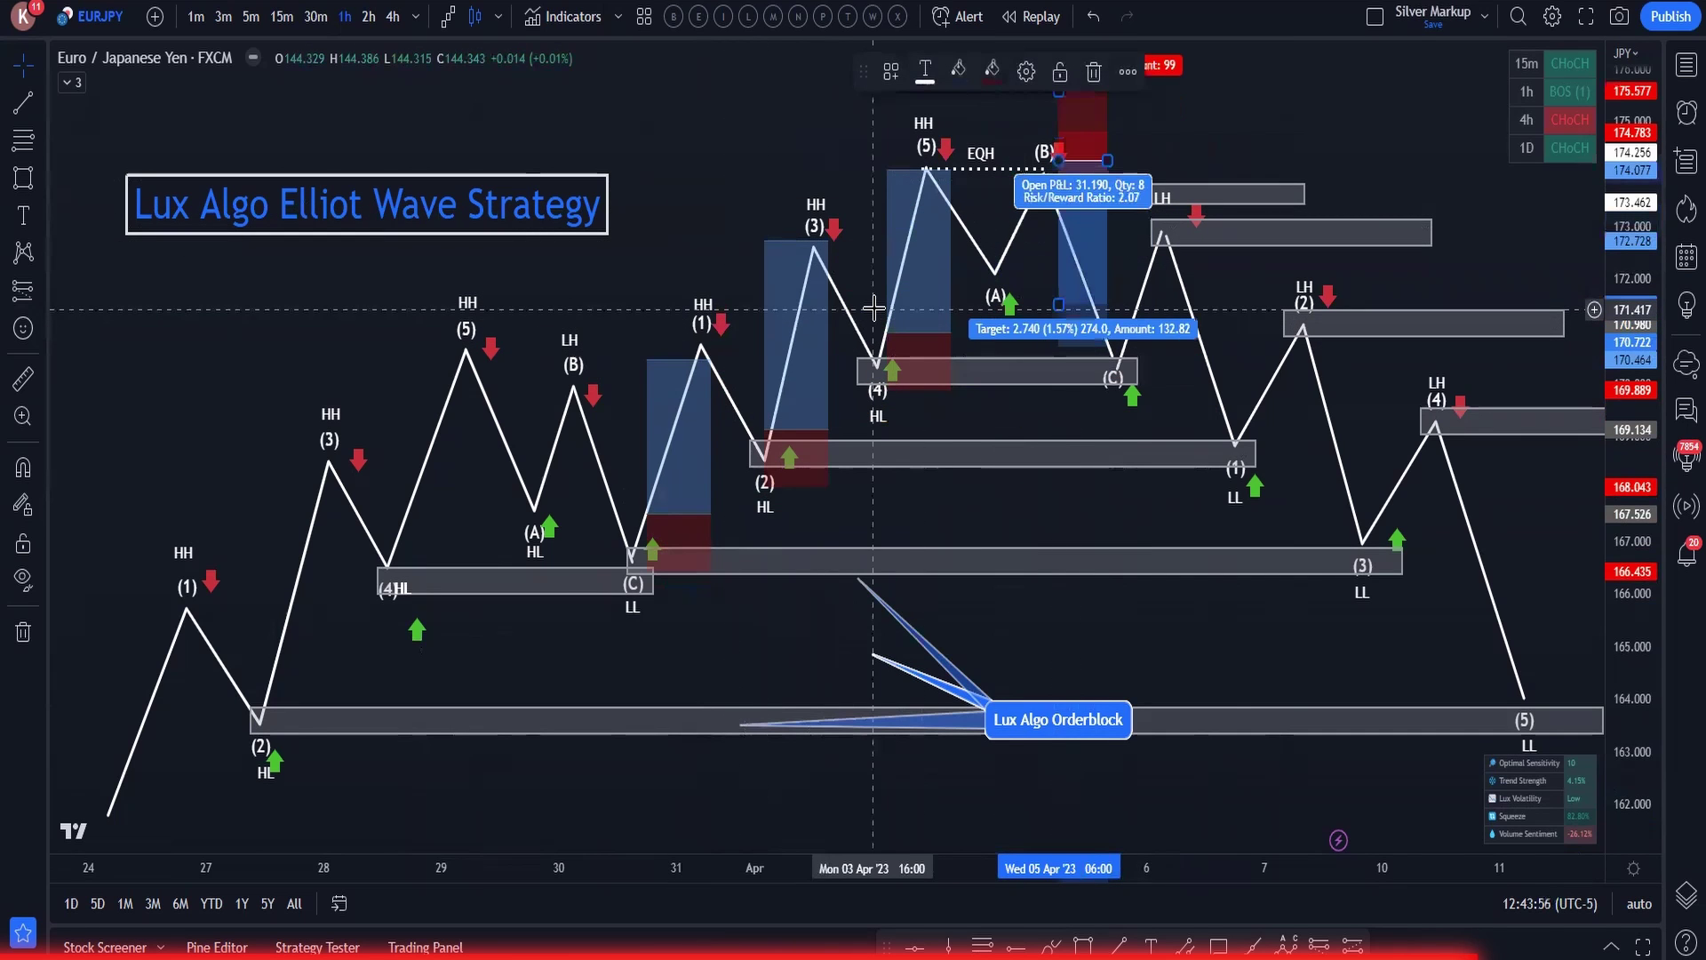
- Duplicate the short position onto the LH peak after (C) and the falling waves (2) and (4), extending the last target to about 163.993
mouse_move(1098, 172)
left_mouse_down()
mouse_move(1216, 205)
mouse_move(1194, 217)
left_mouse_up()
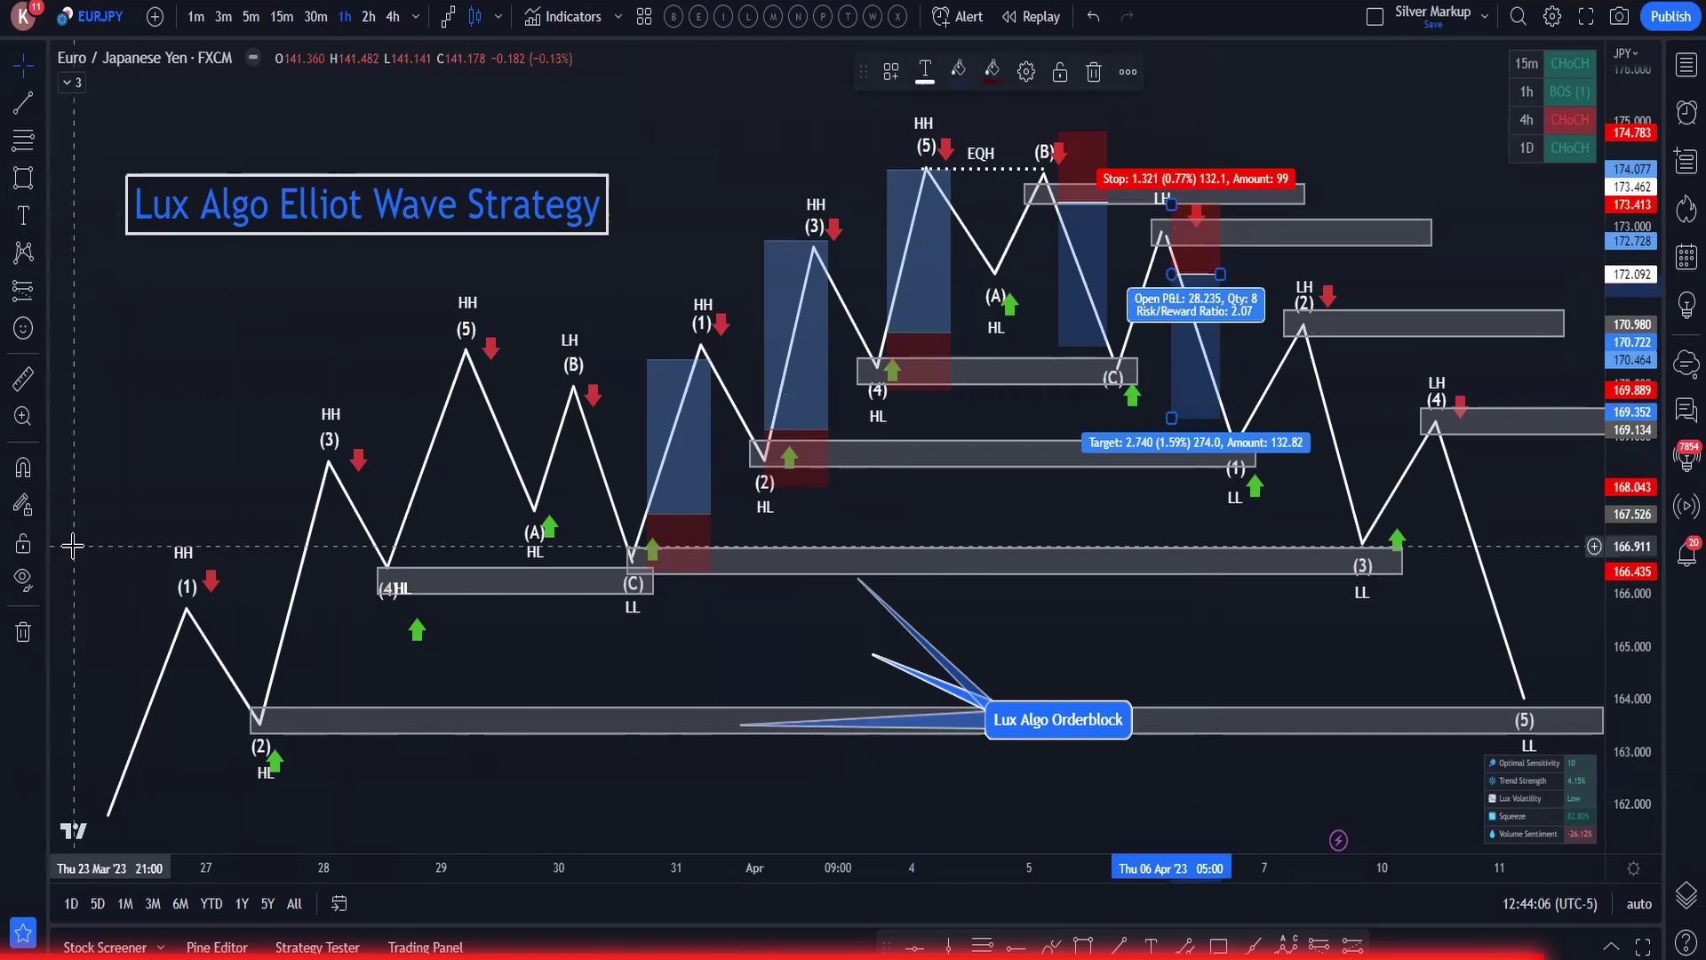
key("ctrl+z")
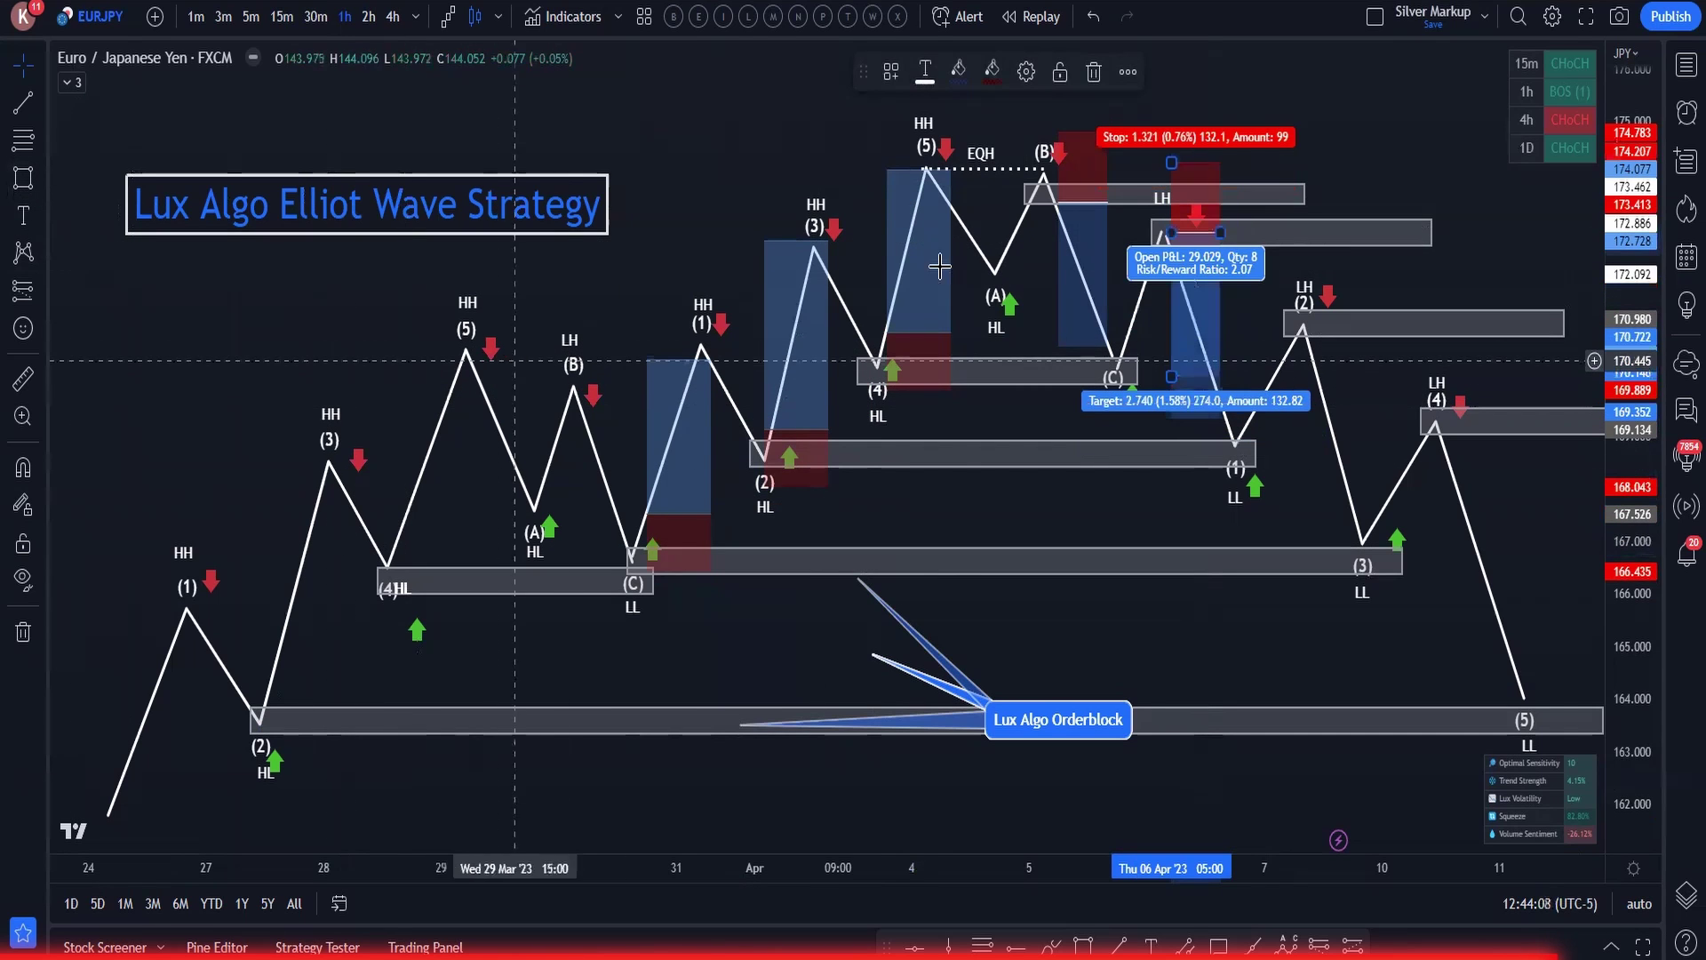
mouse_move(1203, 189)
left_mouse_down()
mouse_move(1324, 222)
mouse_move(1364, 302)
mouse_move(1342, 306)
left_mouse_up()
left_click(875, 391)
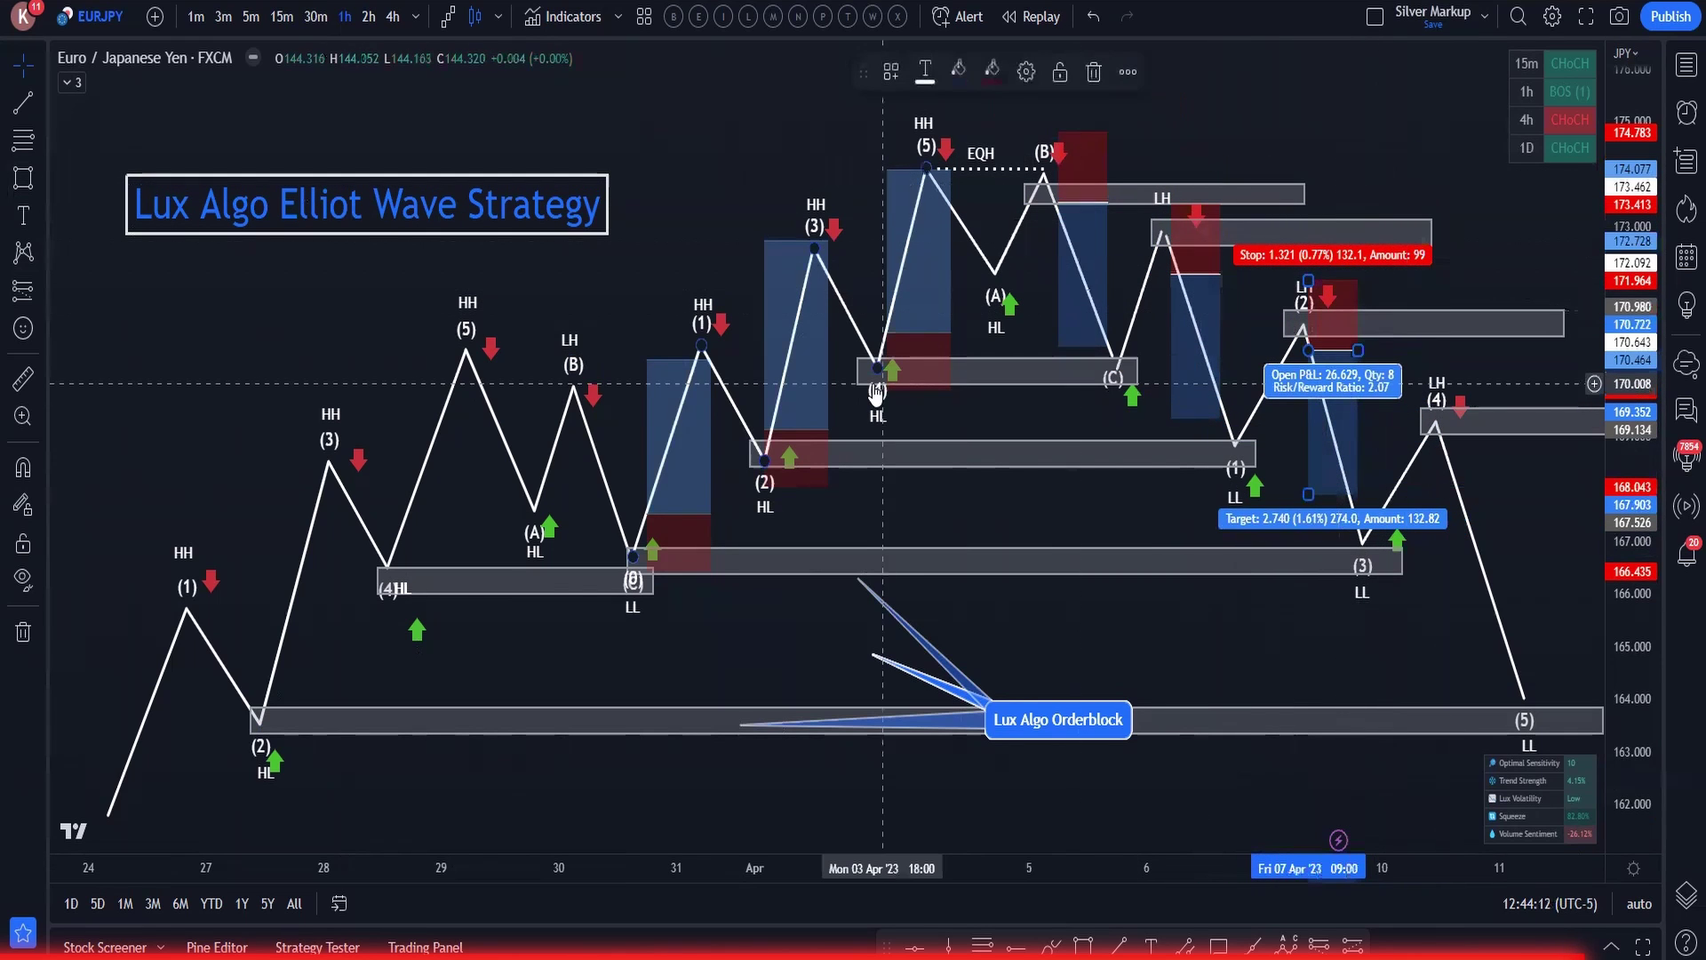
key("ctrl+z")
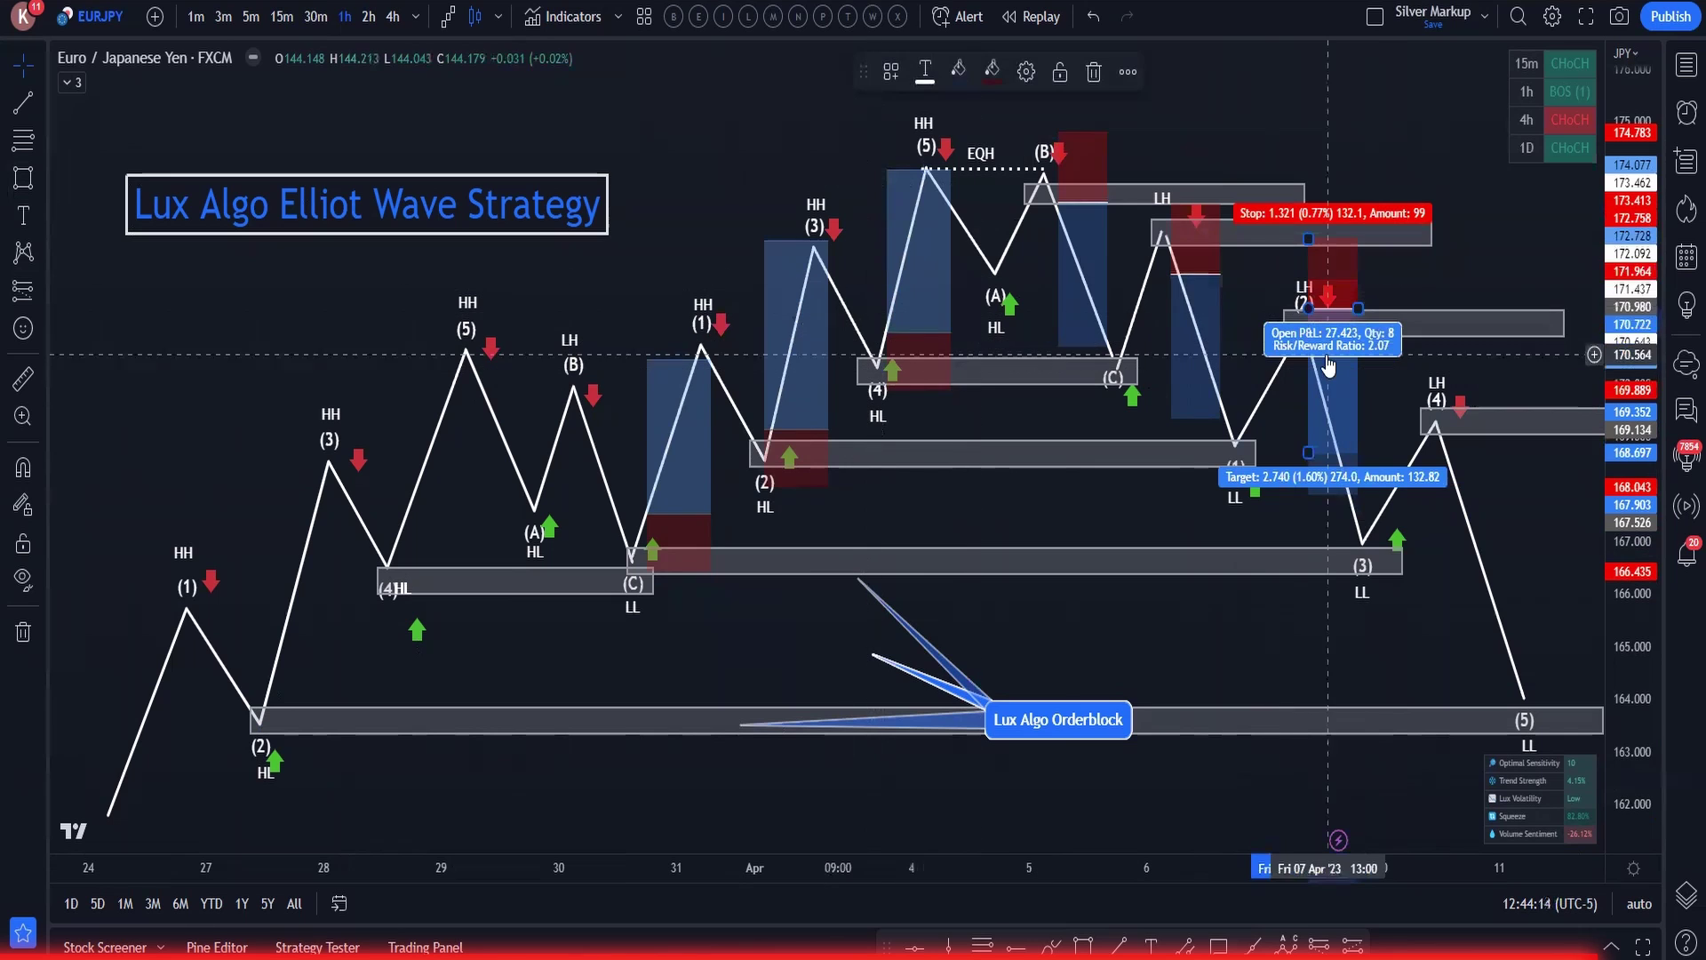
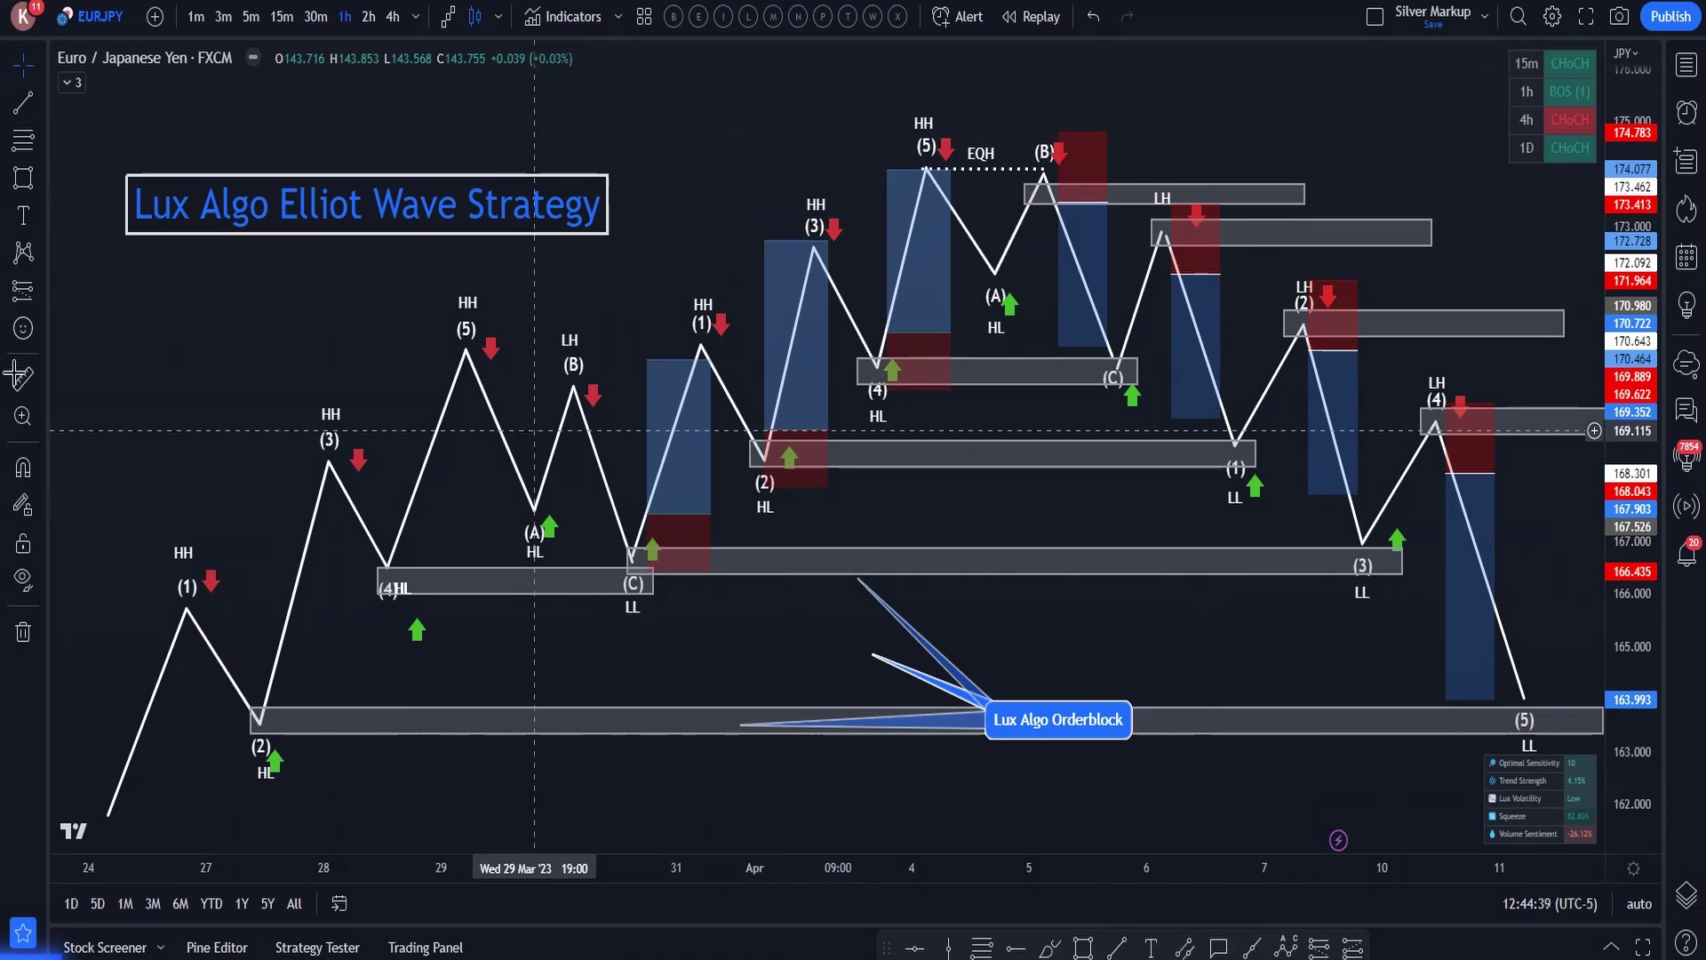
- Add a blue text label reading X beside the wave (1) peak of the second impulse
left_click(47, 229)
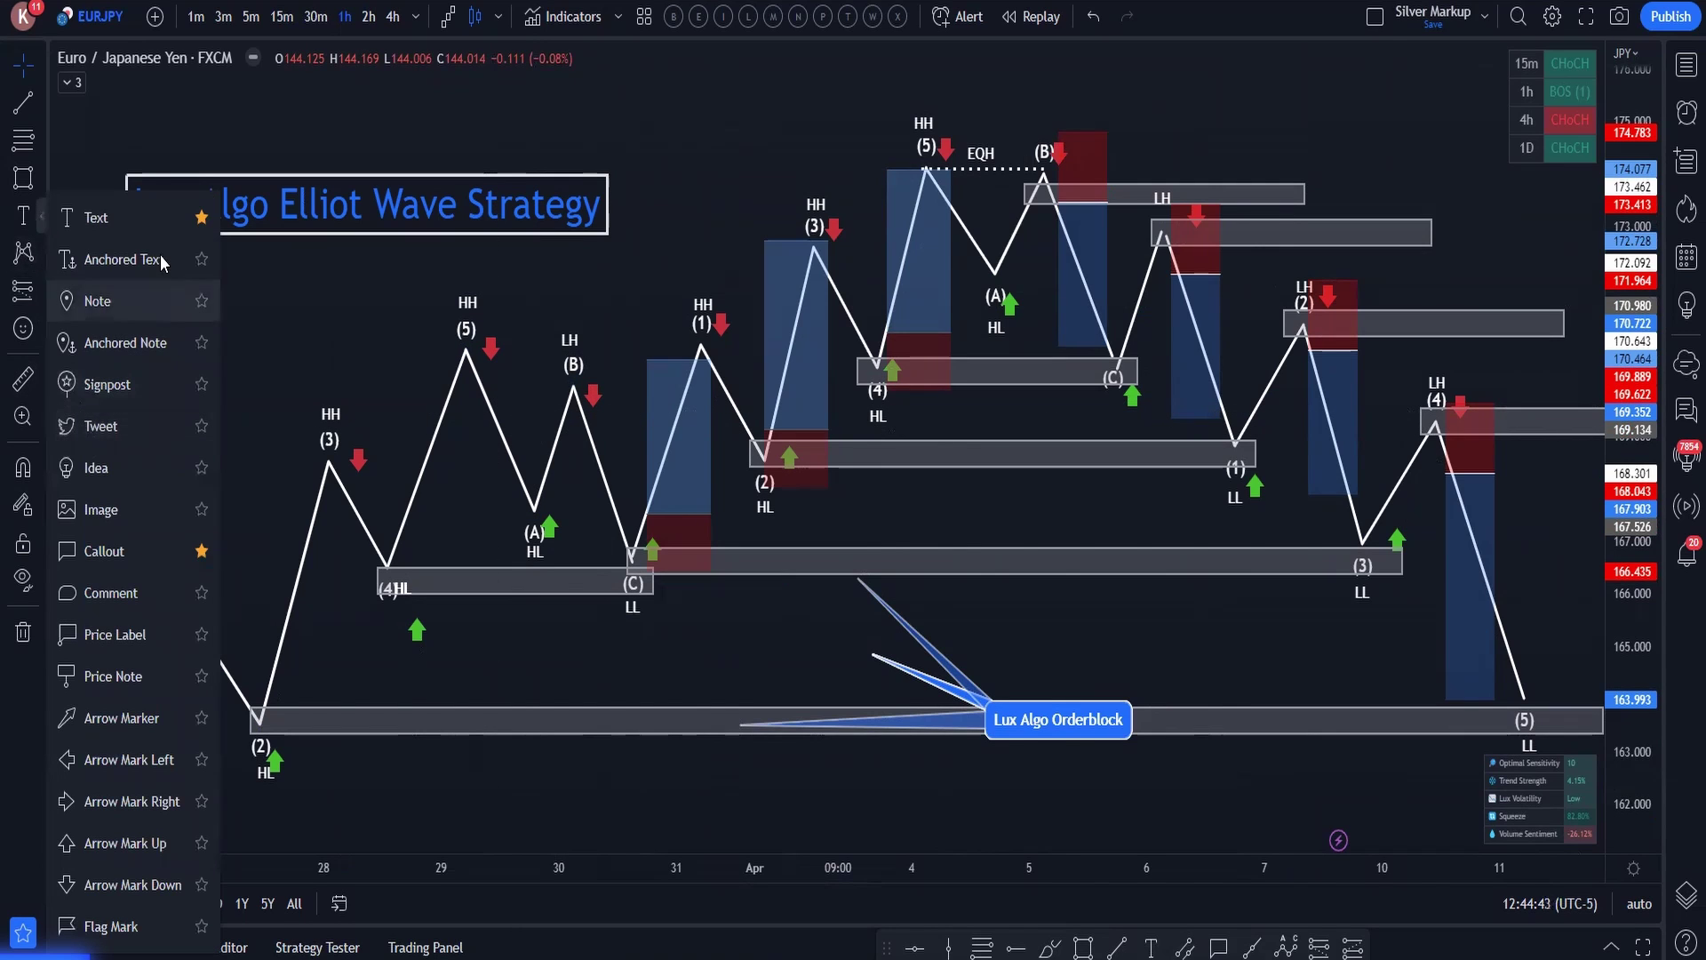
left_click(93, 217)
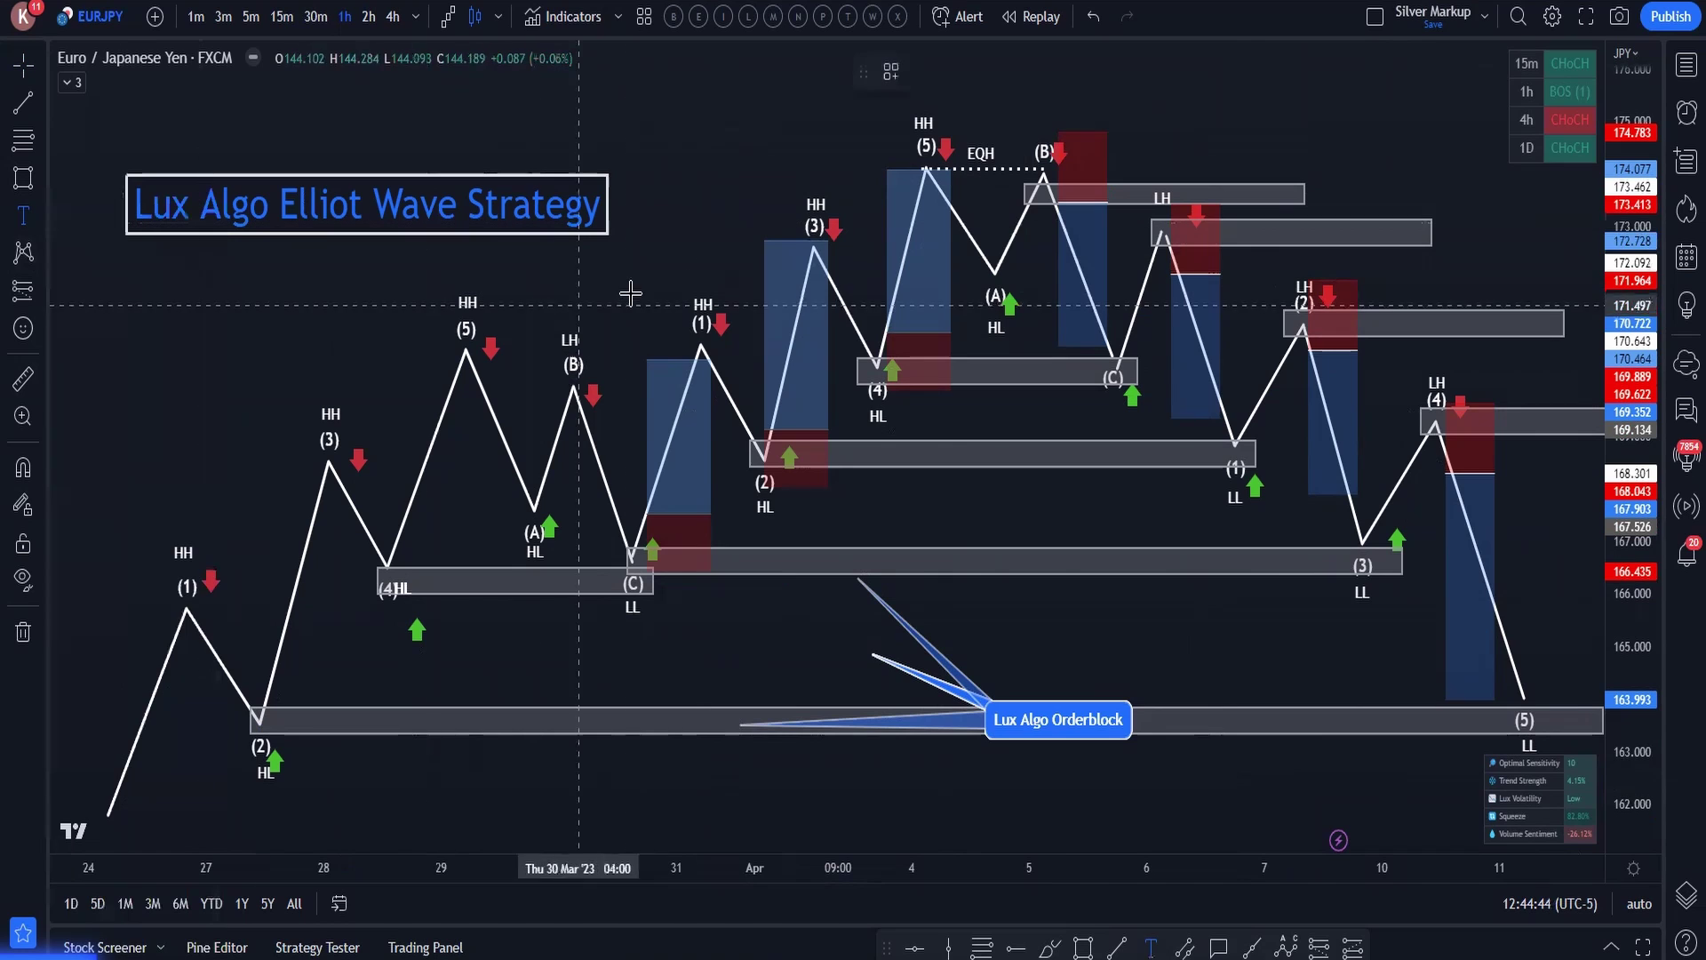
left_click(673, 332)
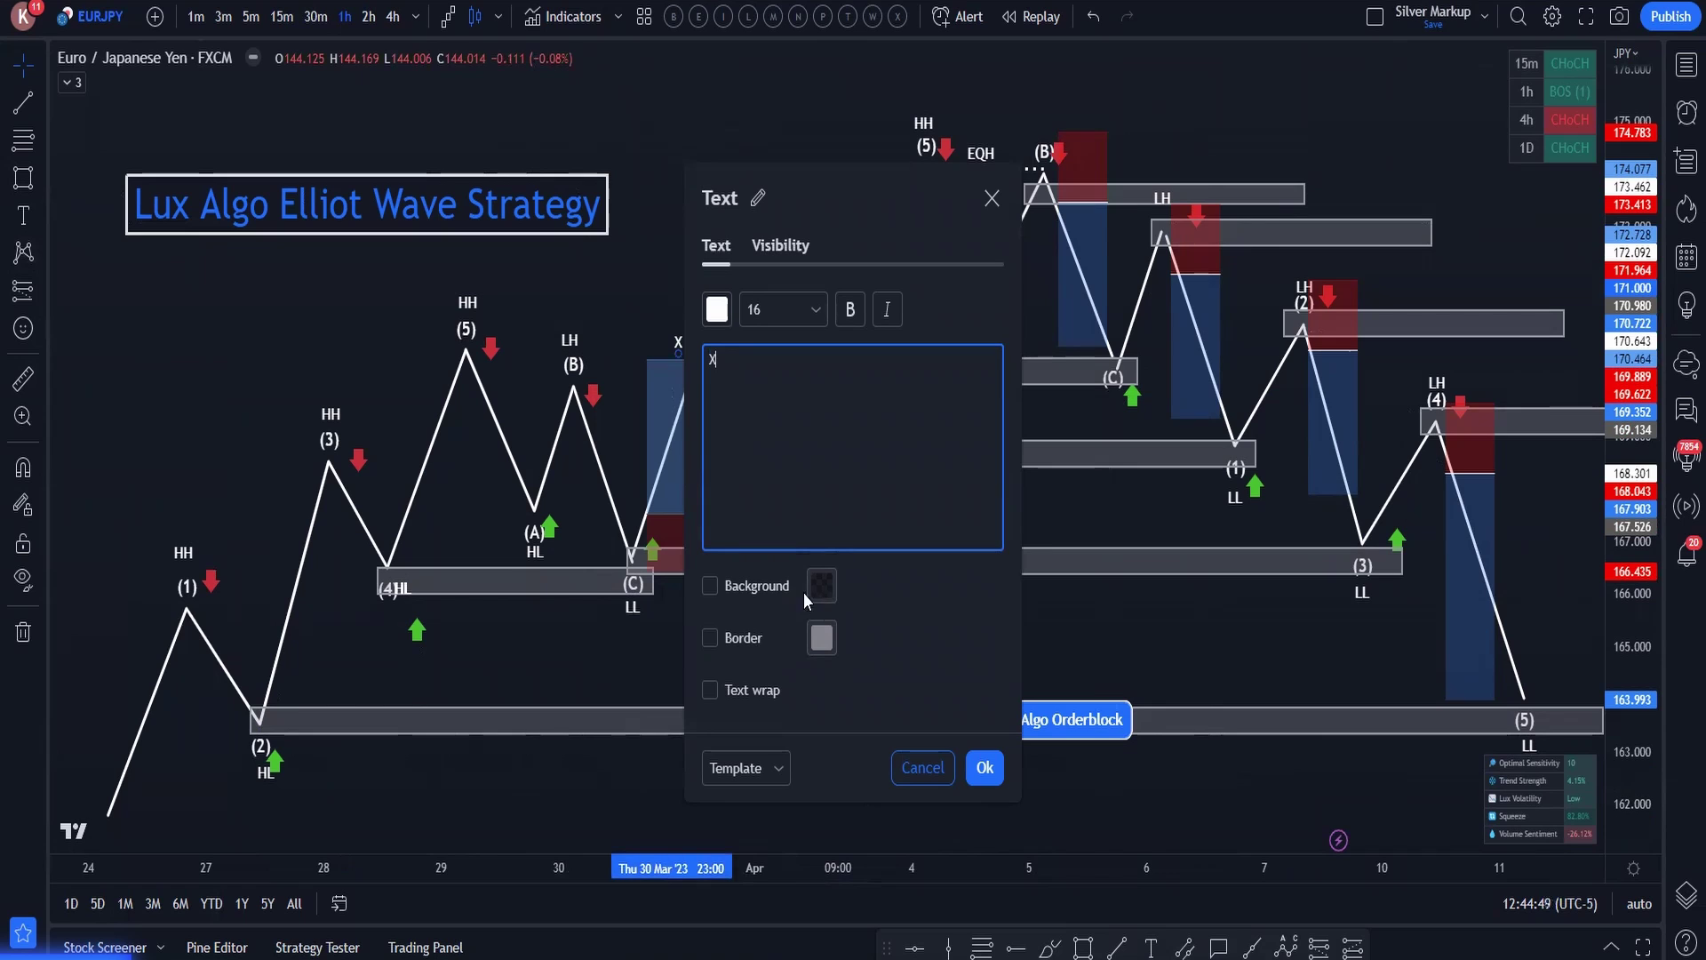
left_click(719, 309)
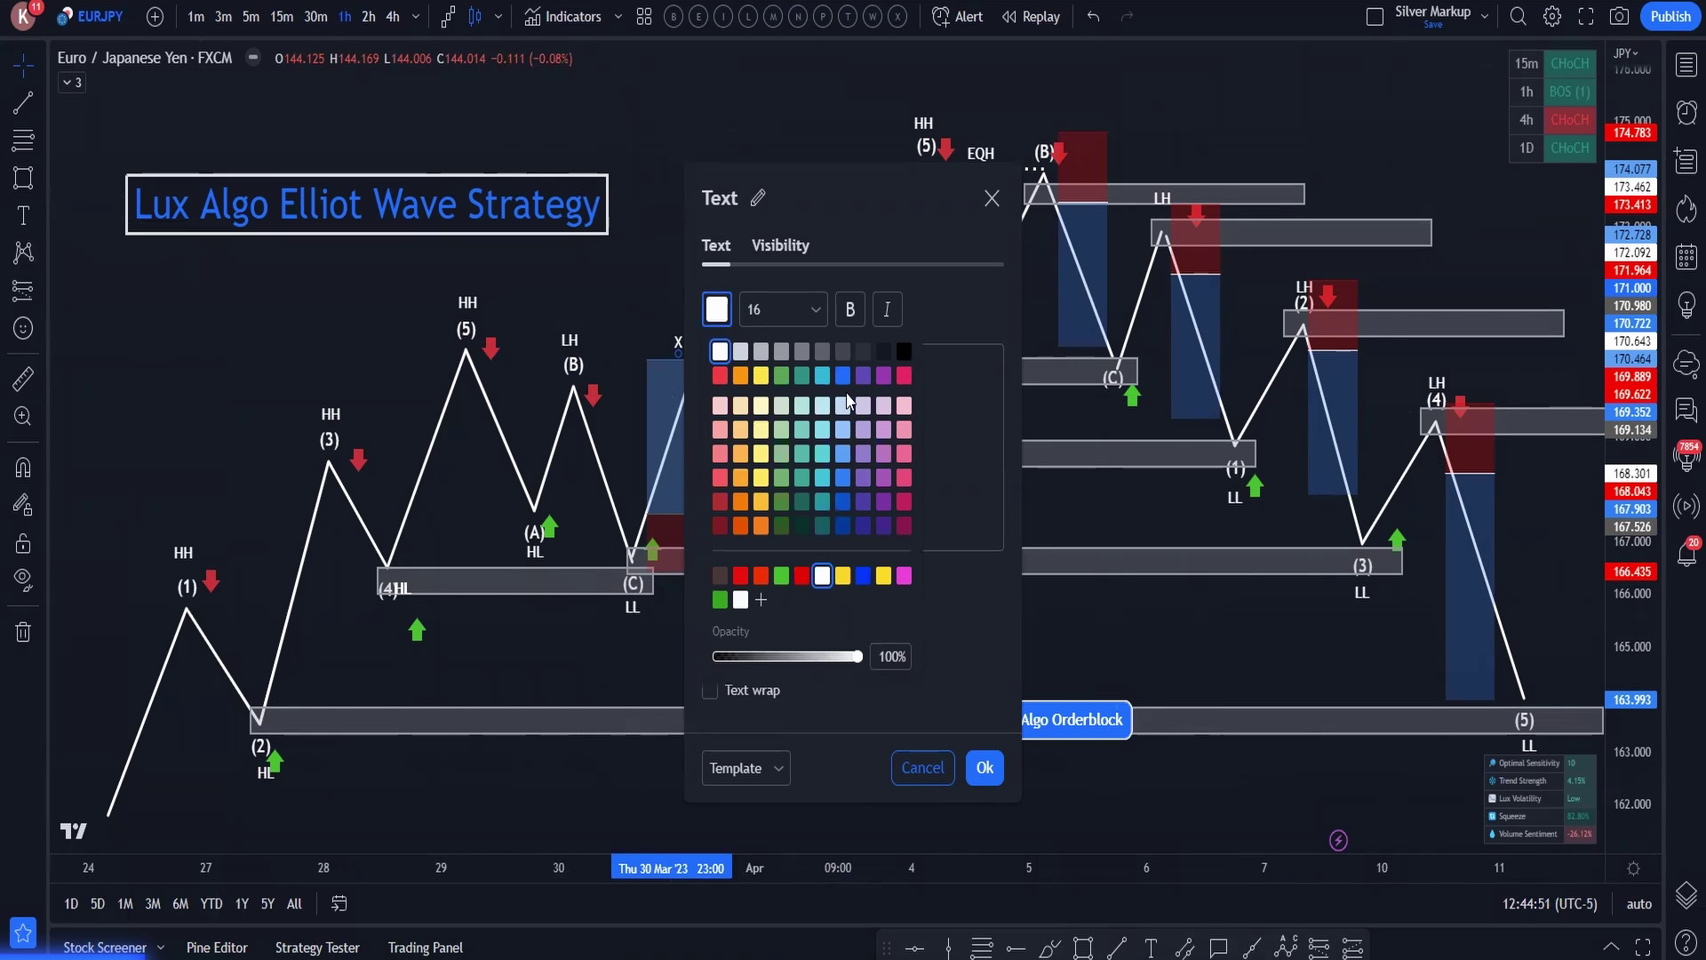
left_click(985, 767)
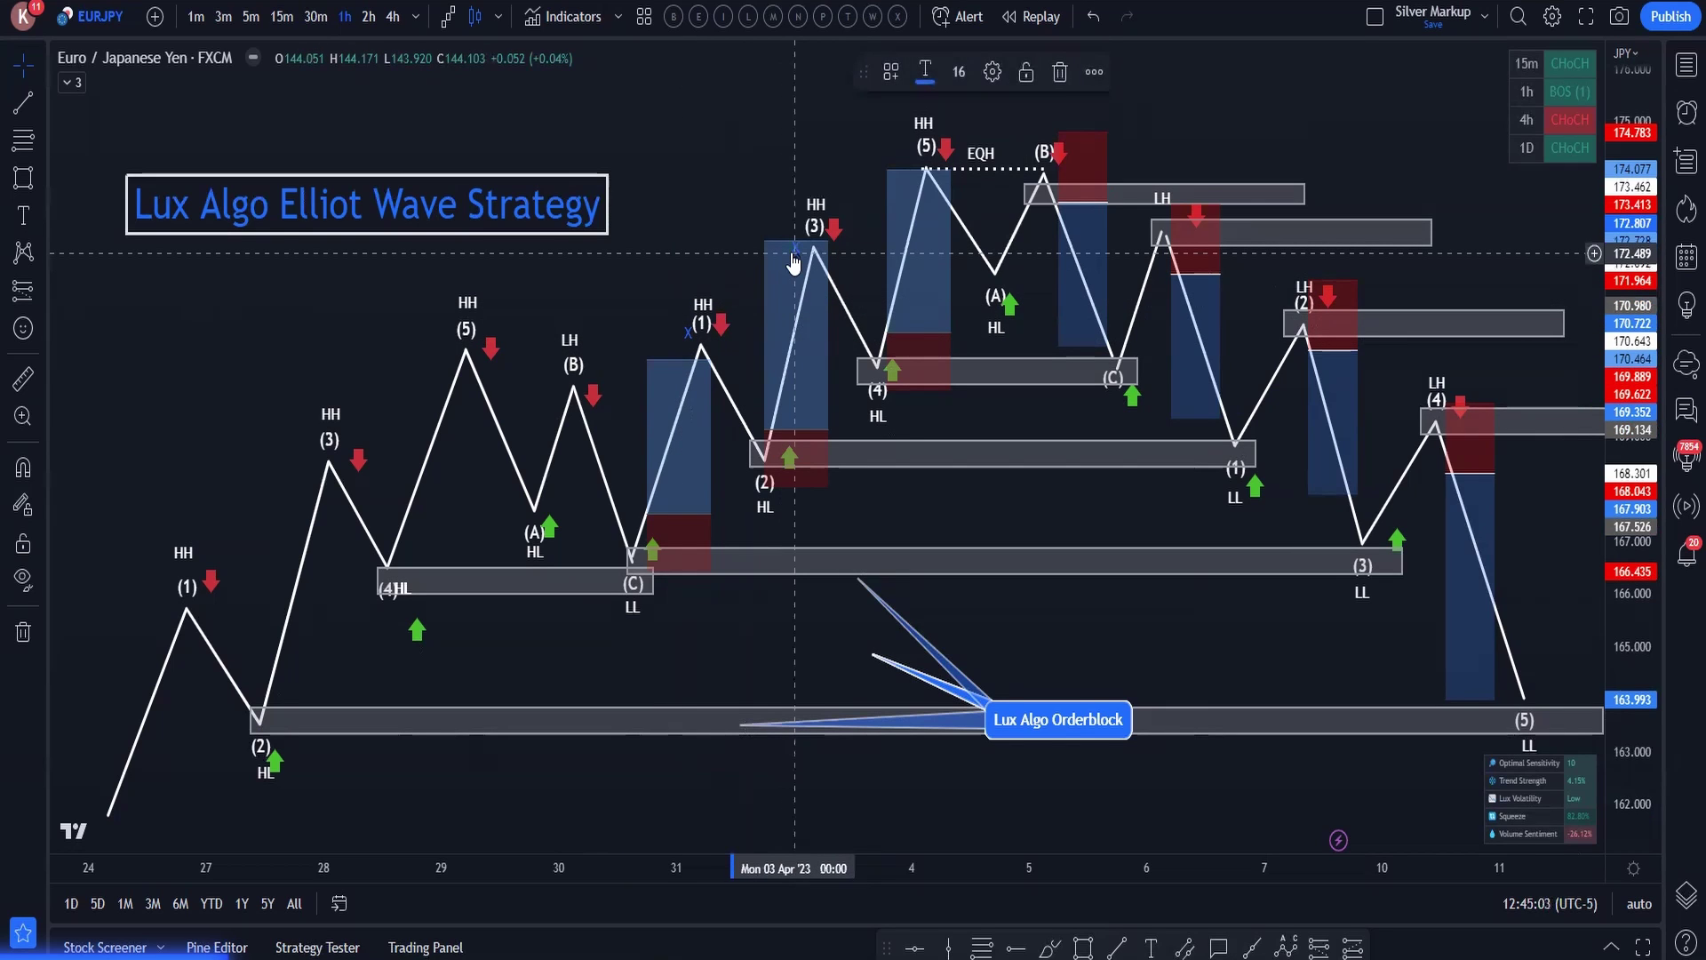
- Duplicate the blue X label beside the second impulse's wave (3) peak and the first impulse's wave (5) and (3) peaks
left_click(449, 342)
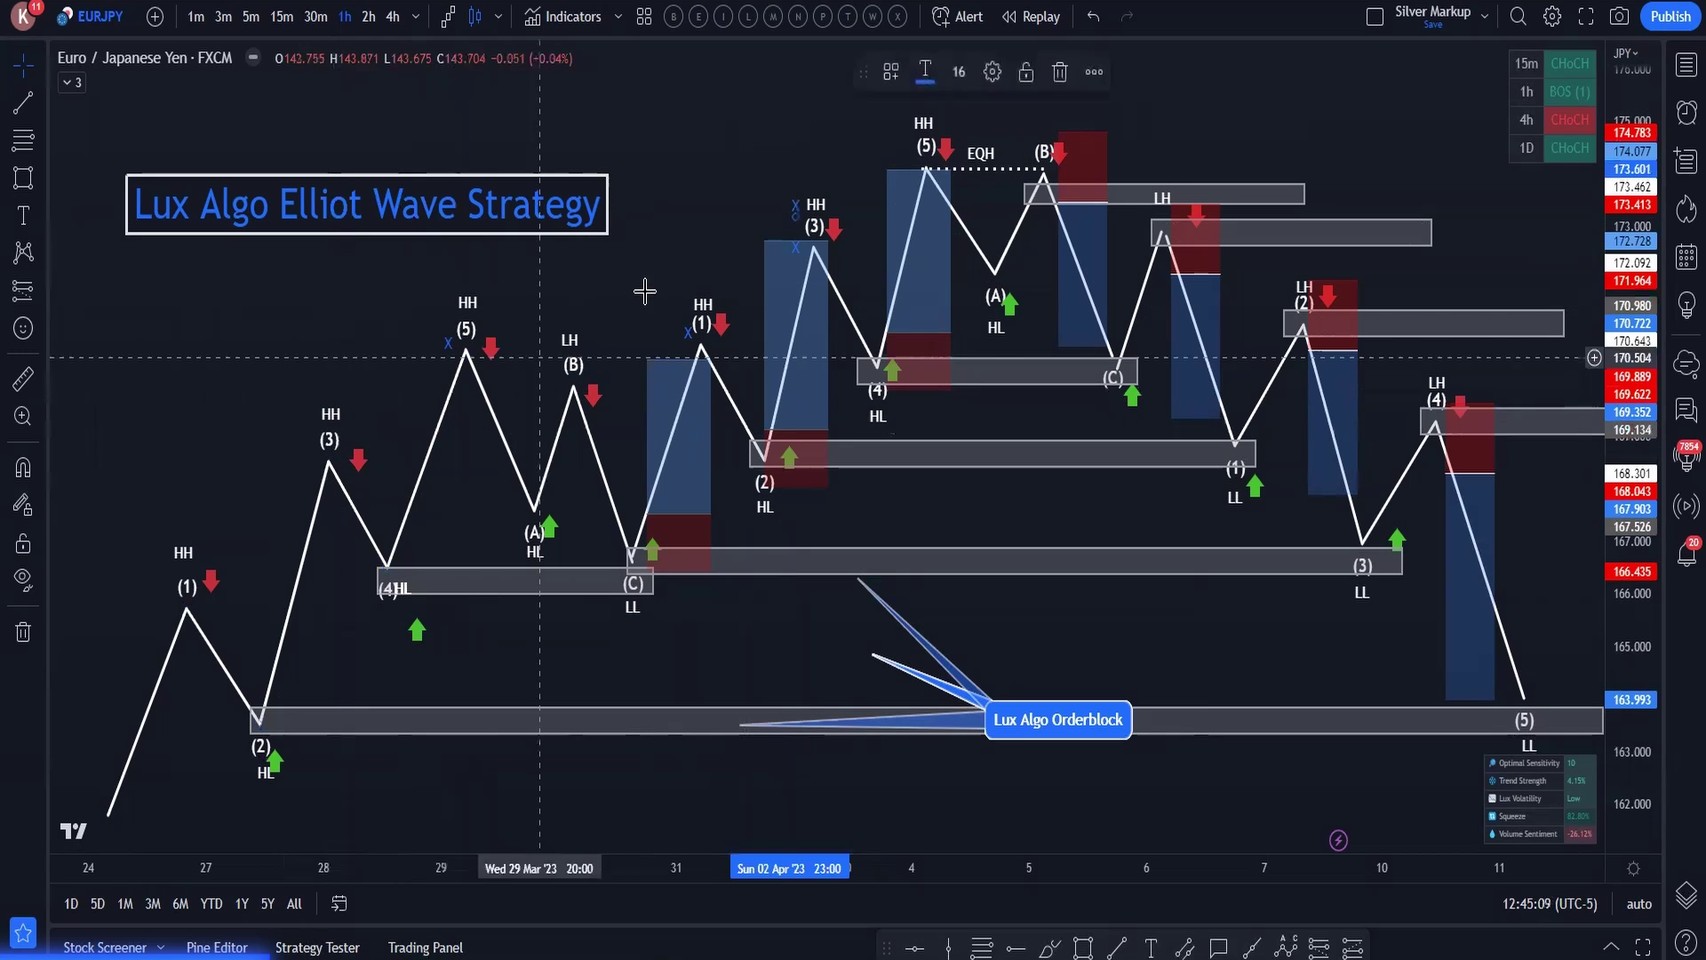
left_click(595, 256)
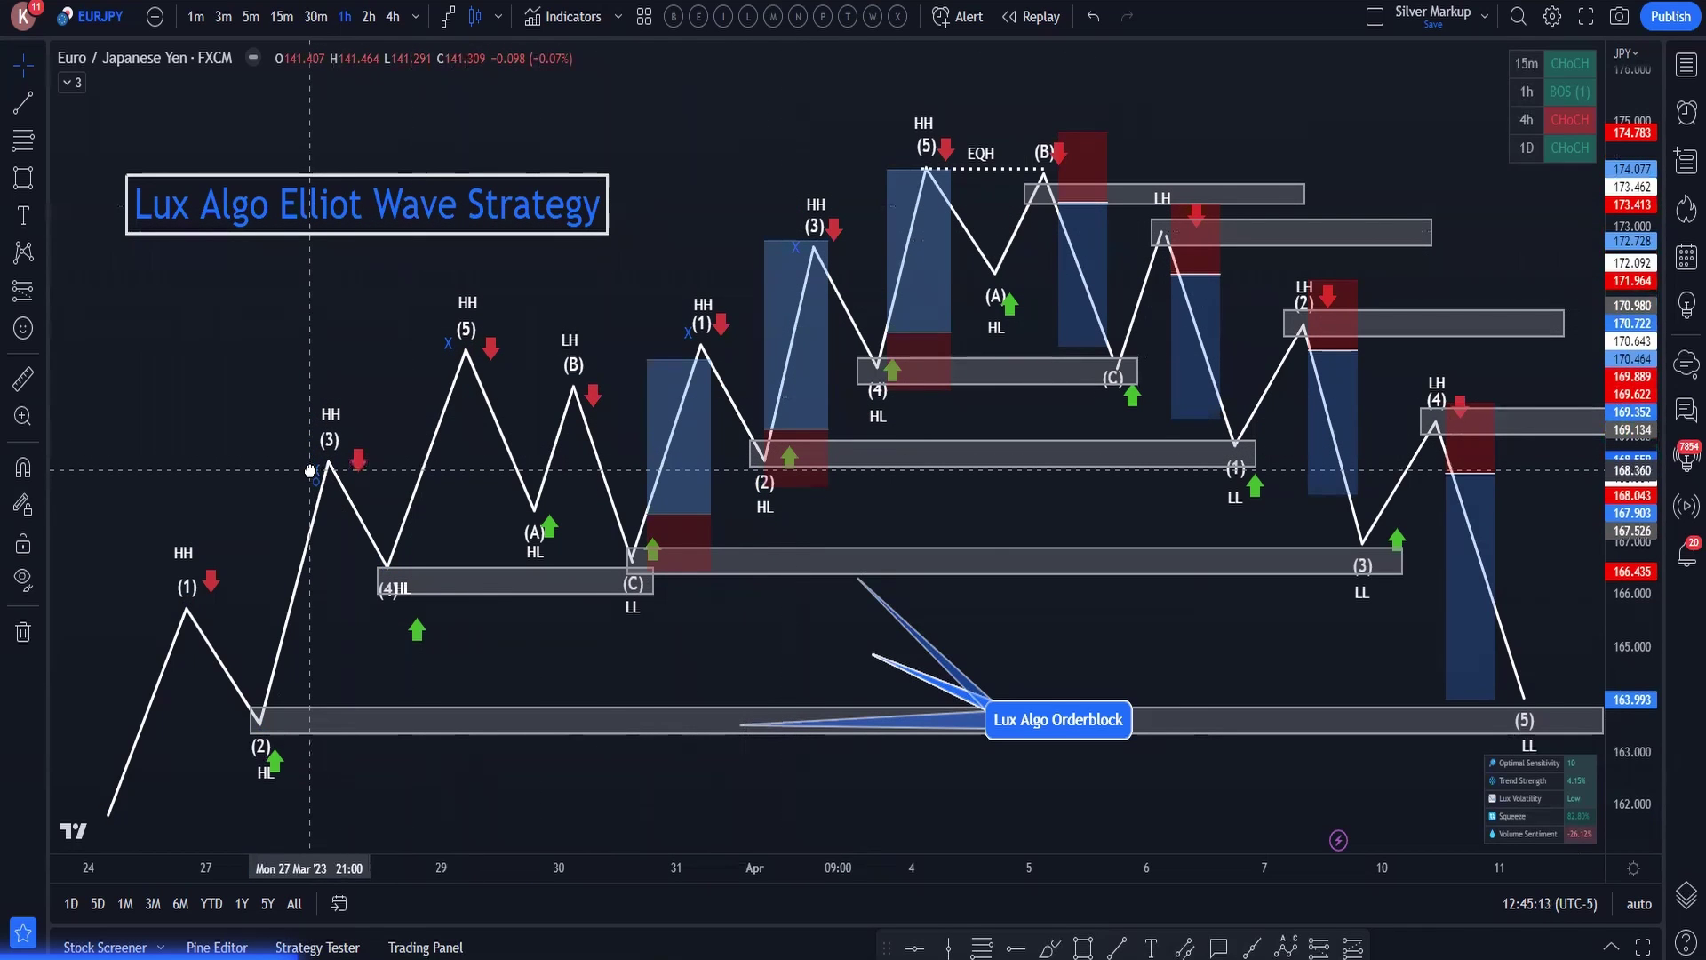
left_click(310, 472)
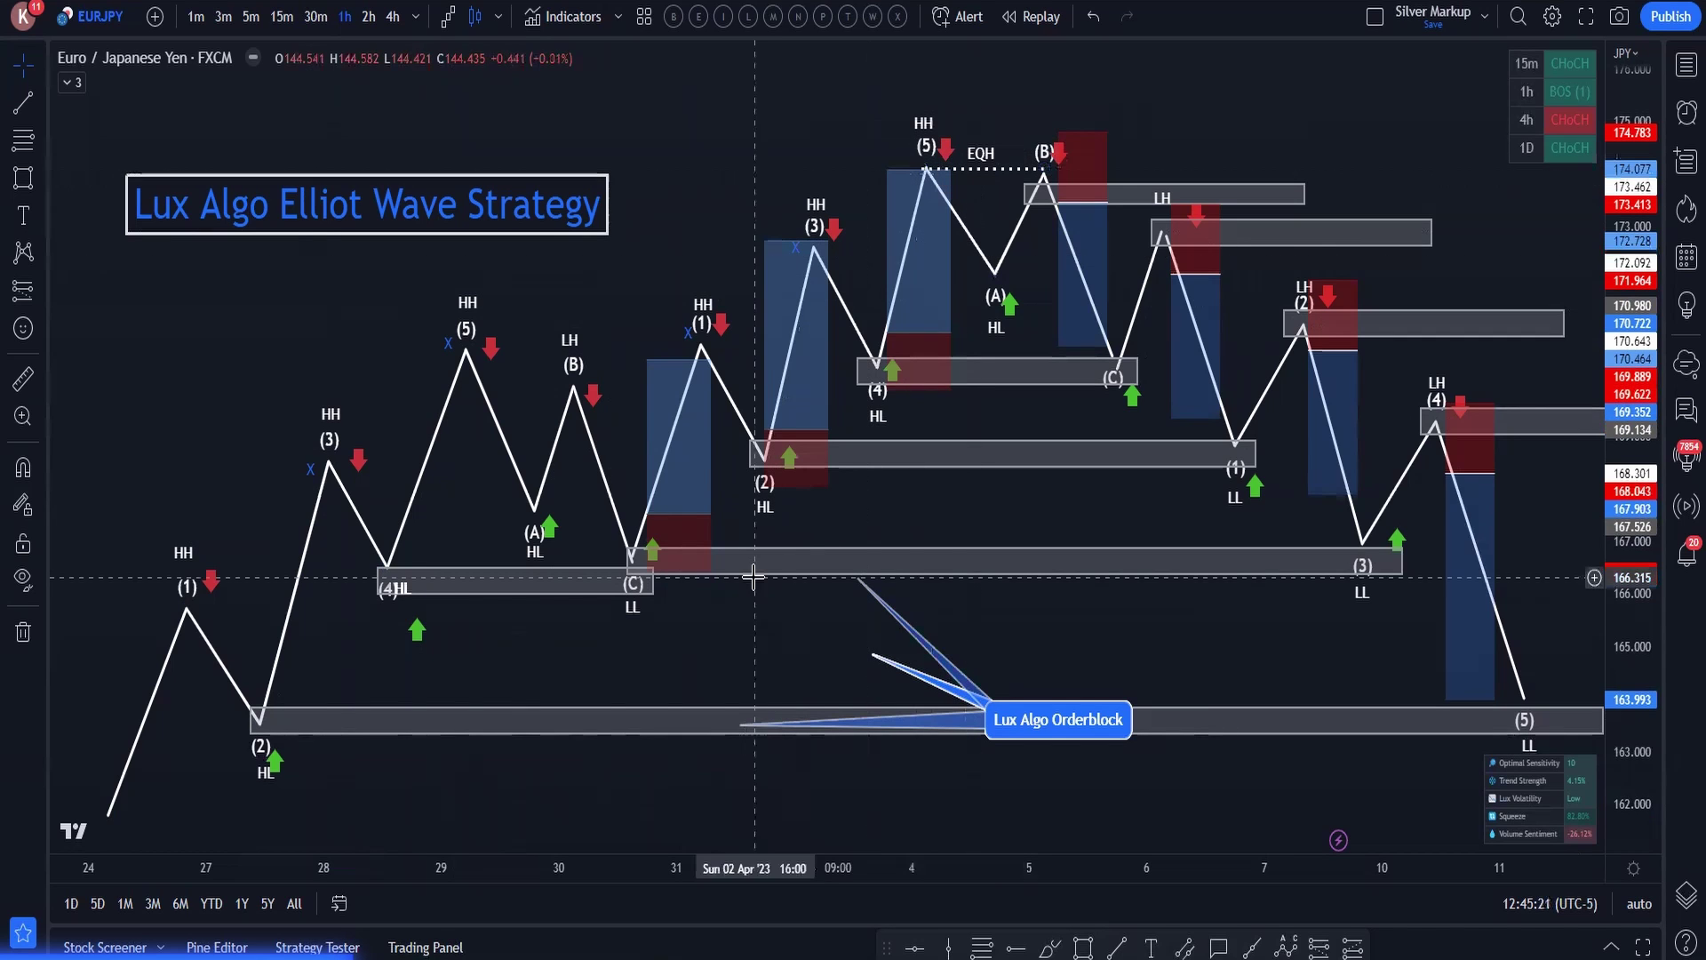
- Try pointing copies of the Lux Algo Orderblock callout at the order block between waves (4) and (C), and undo them
mouse_move(874, 658)
left_mouse_down()
mouse_move(578, 639)
mouse_move(573, 576)
left_mouse_up()
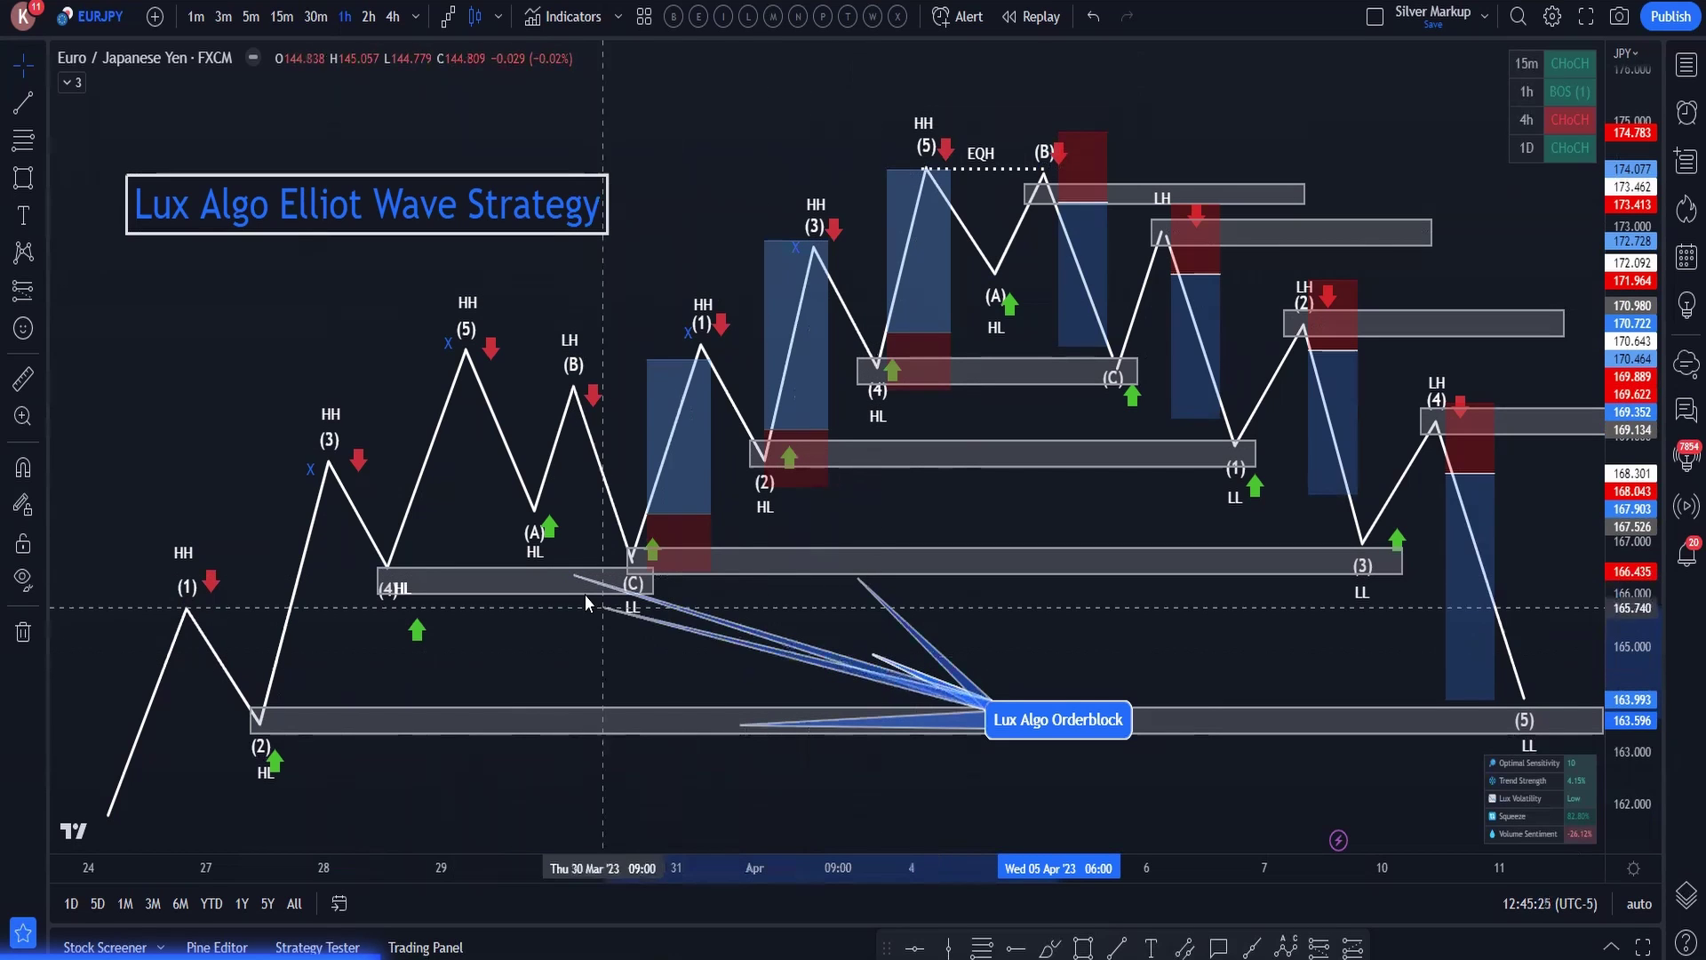
key("ctrl+z")
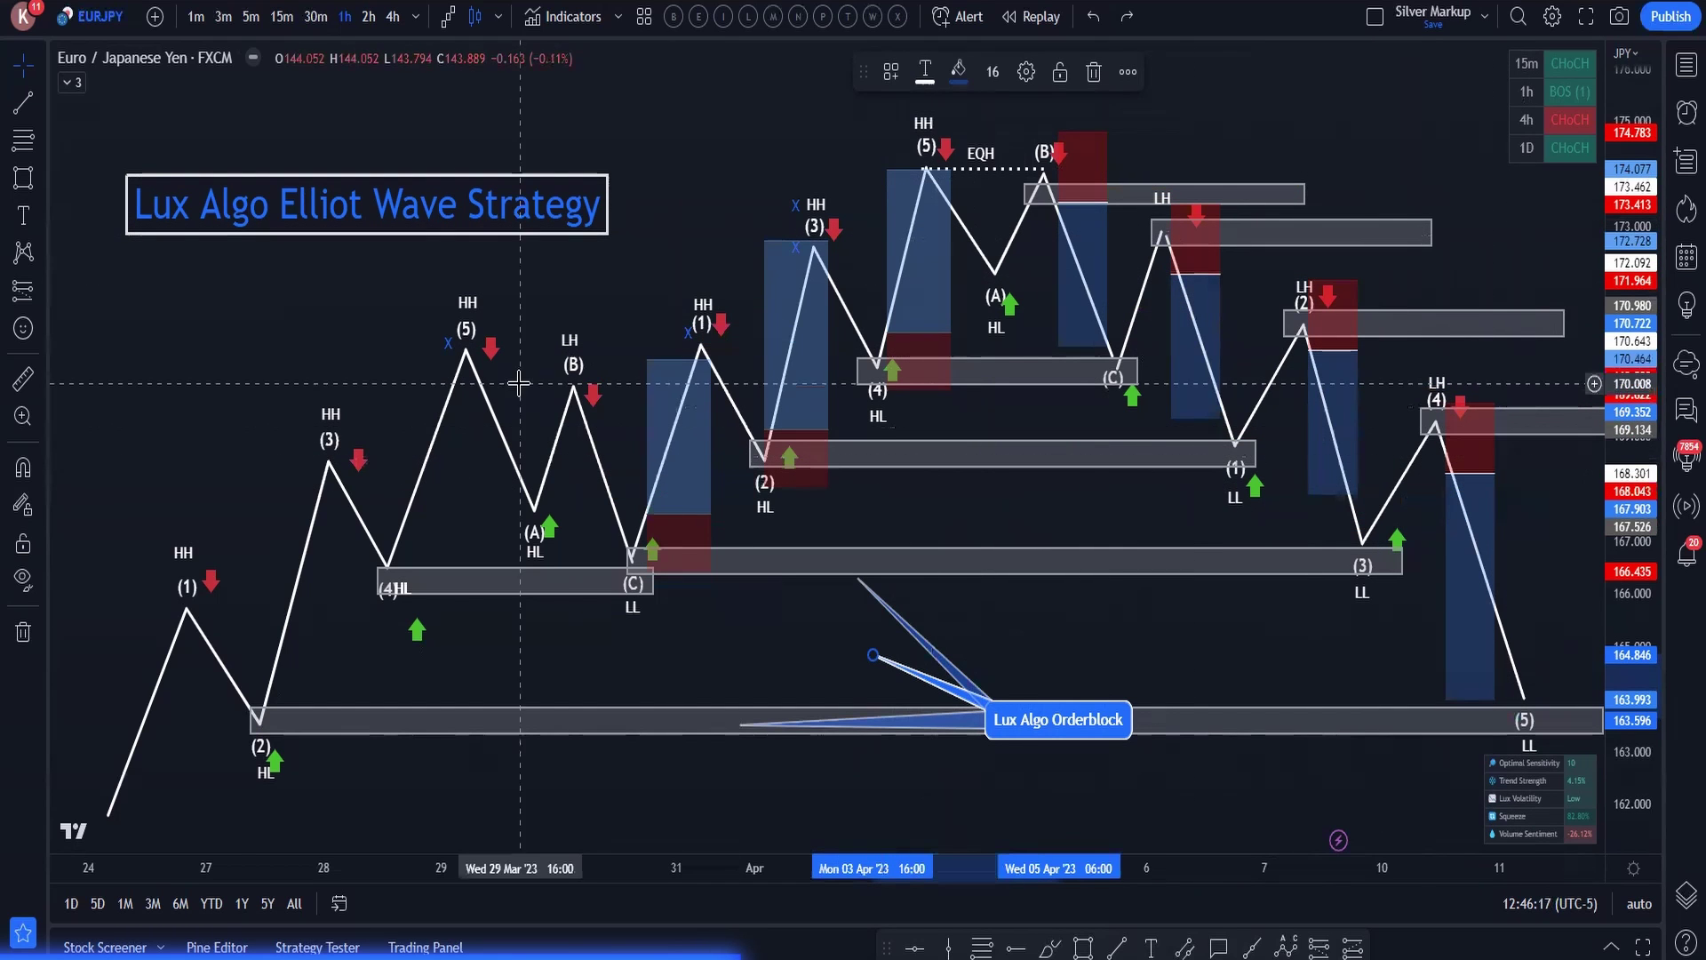
- Draw an XABCD pattern along the first correction, with its points on waves (4), (5), (A), (B) and (C)
left_click(22, 254)
left_click(385, 570)
left_click(465, 353)
left_click(533, 510)
left_click(573, 391)
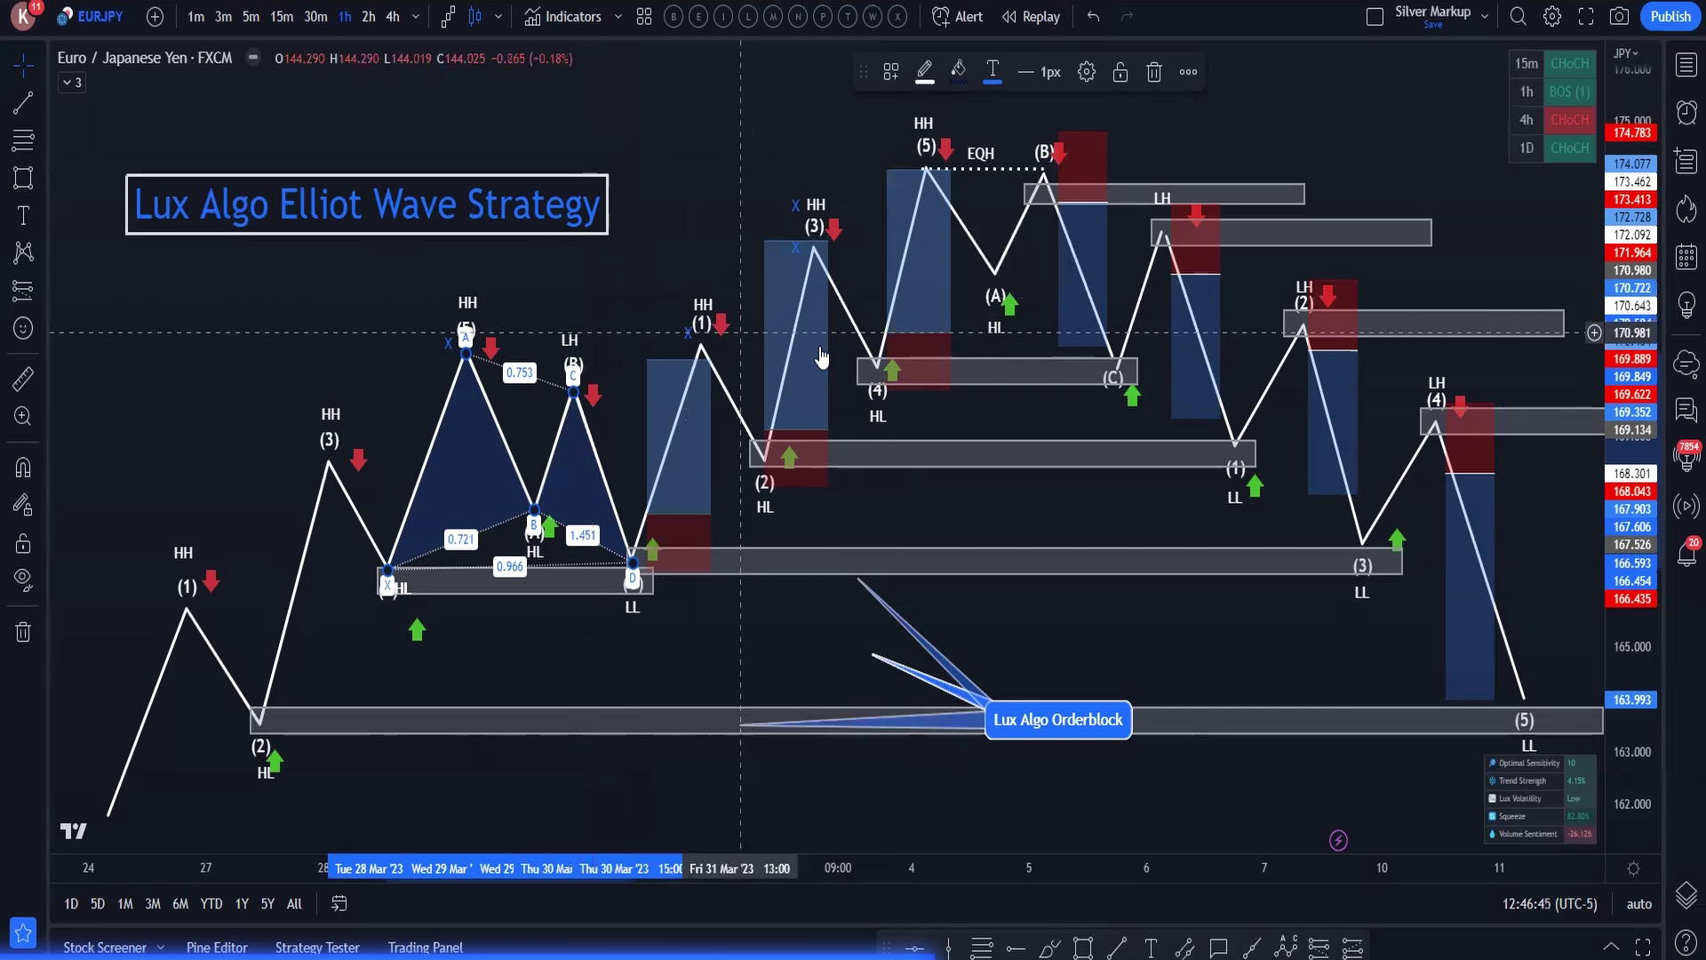
- Draw a Head and Shoulders pattern with shoulders on wave (3) and the LH peak and the head between (5) and (B)
left_click(41, 256)
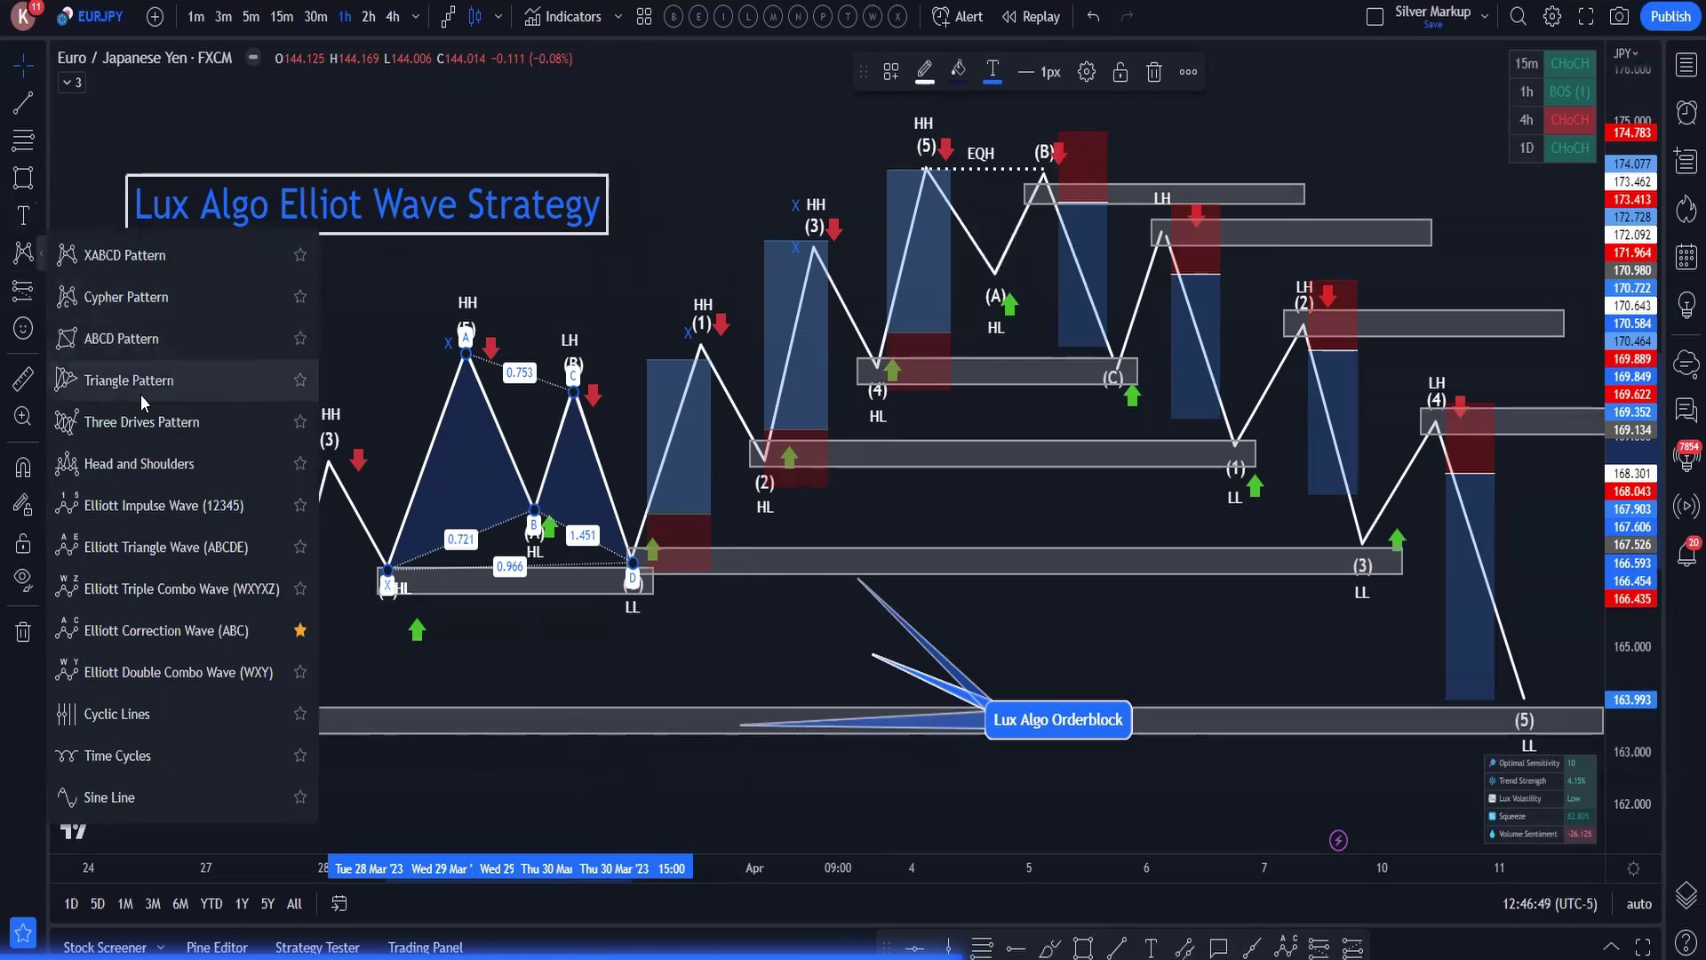
left_click(93, 476)
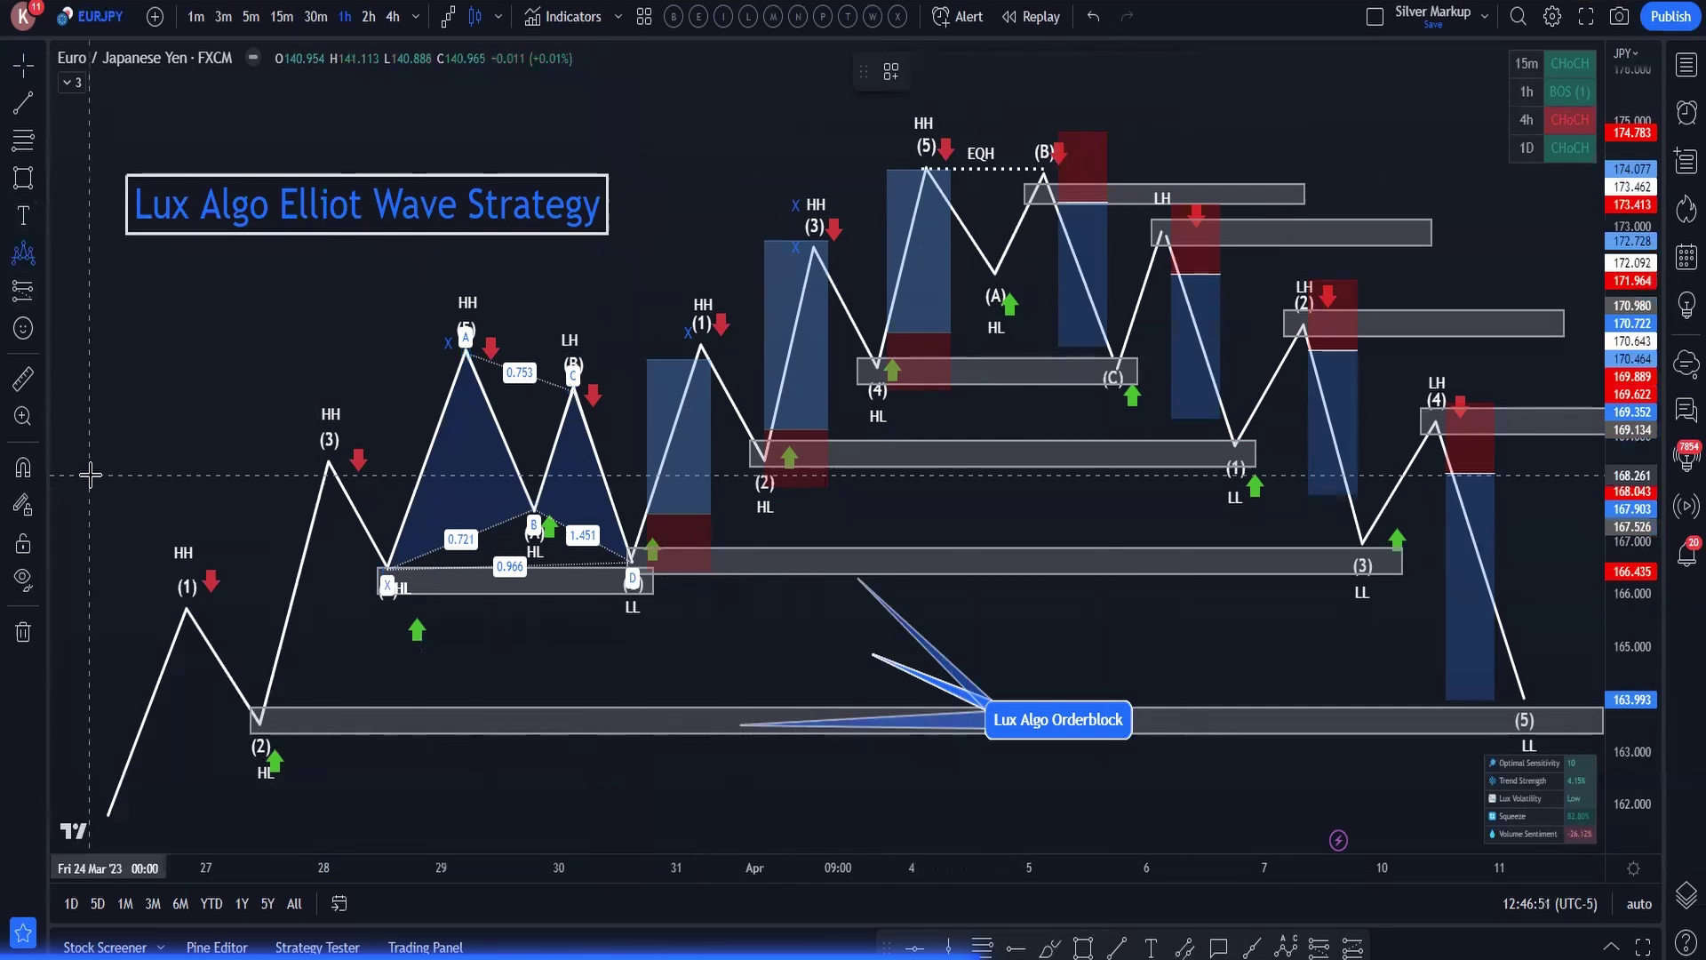
left_click(783, 366)
left_click(814, 247)
left_click(877, 373)
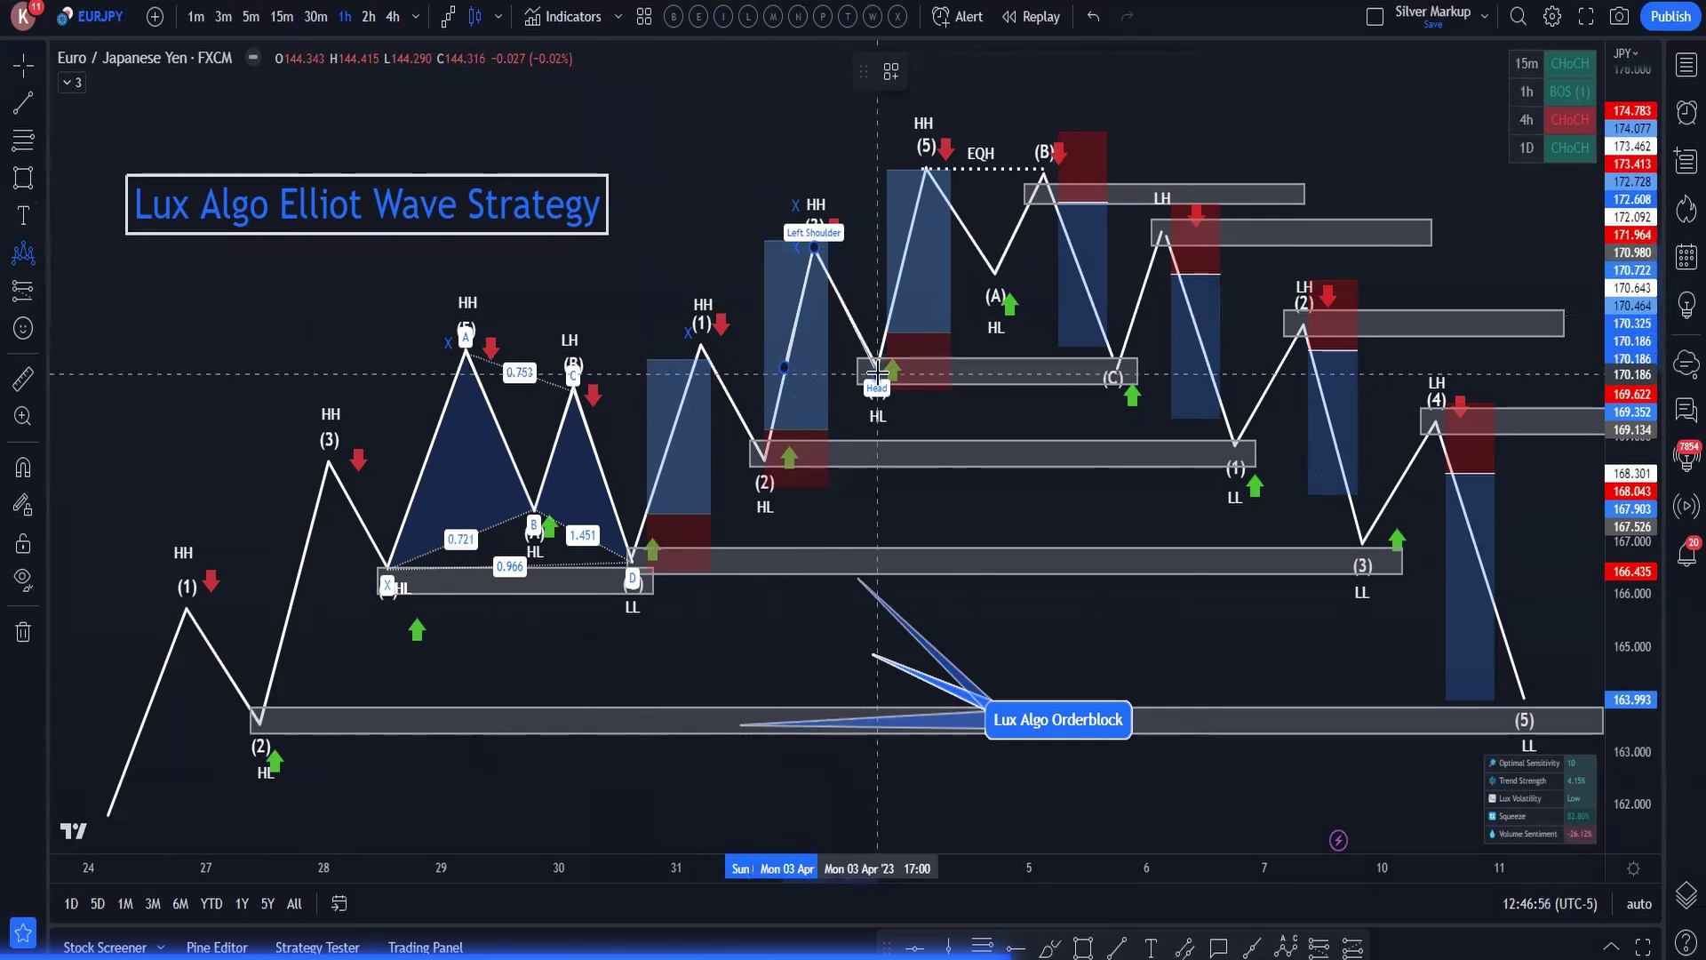
left_click(985, 166)
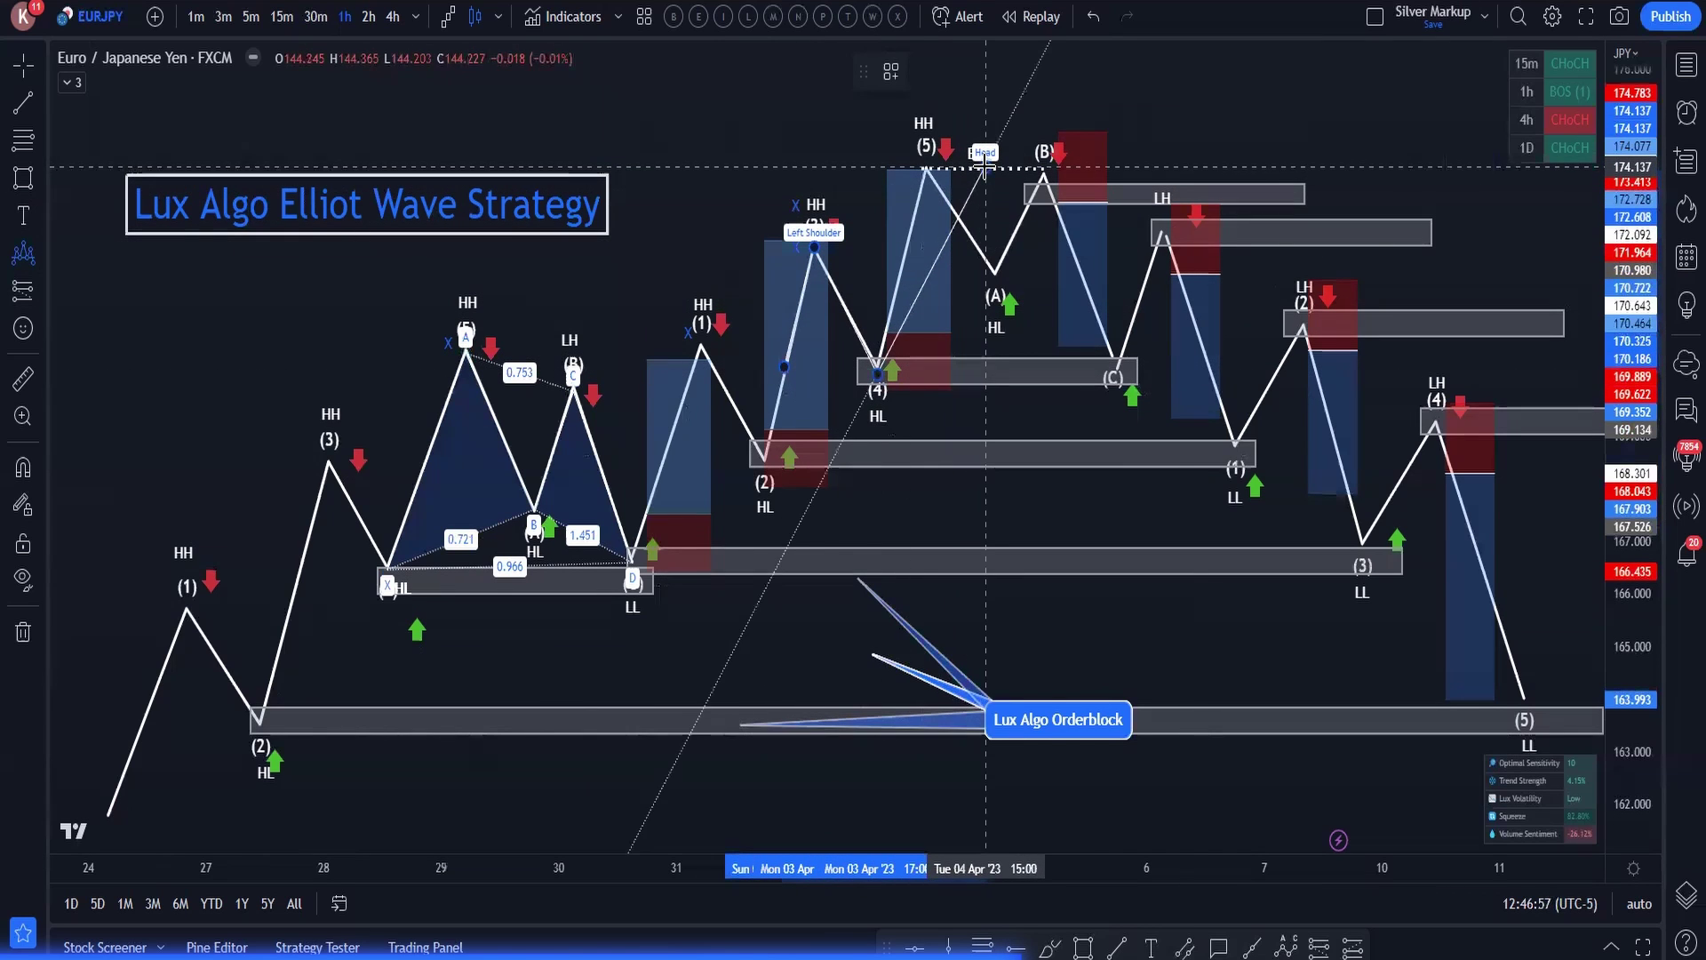
left_click(1117, 361)
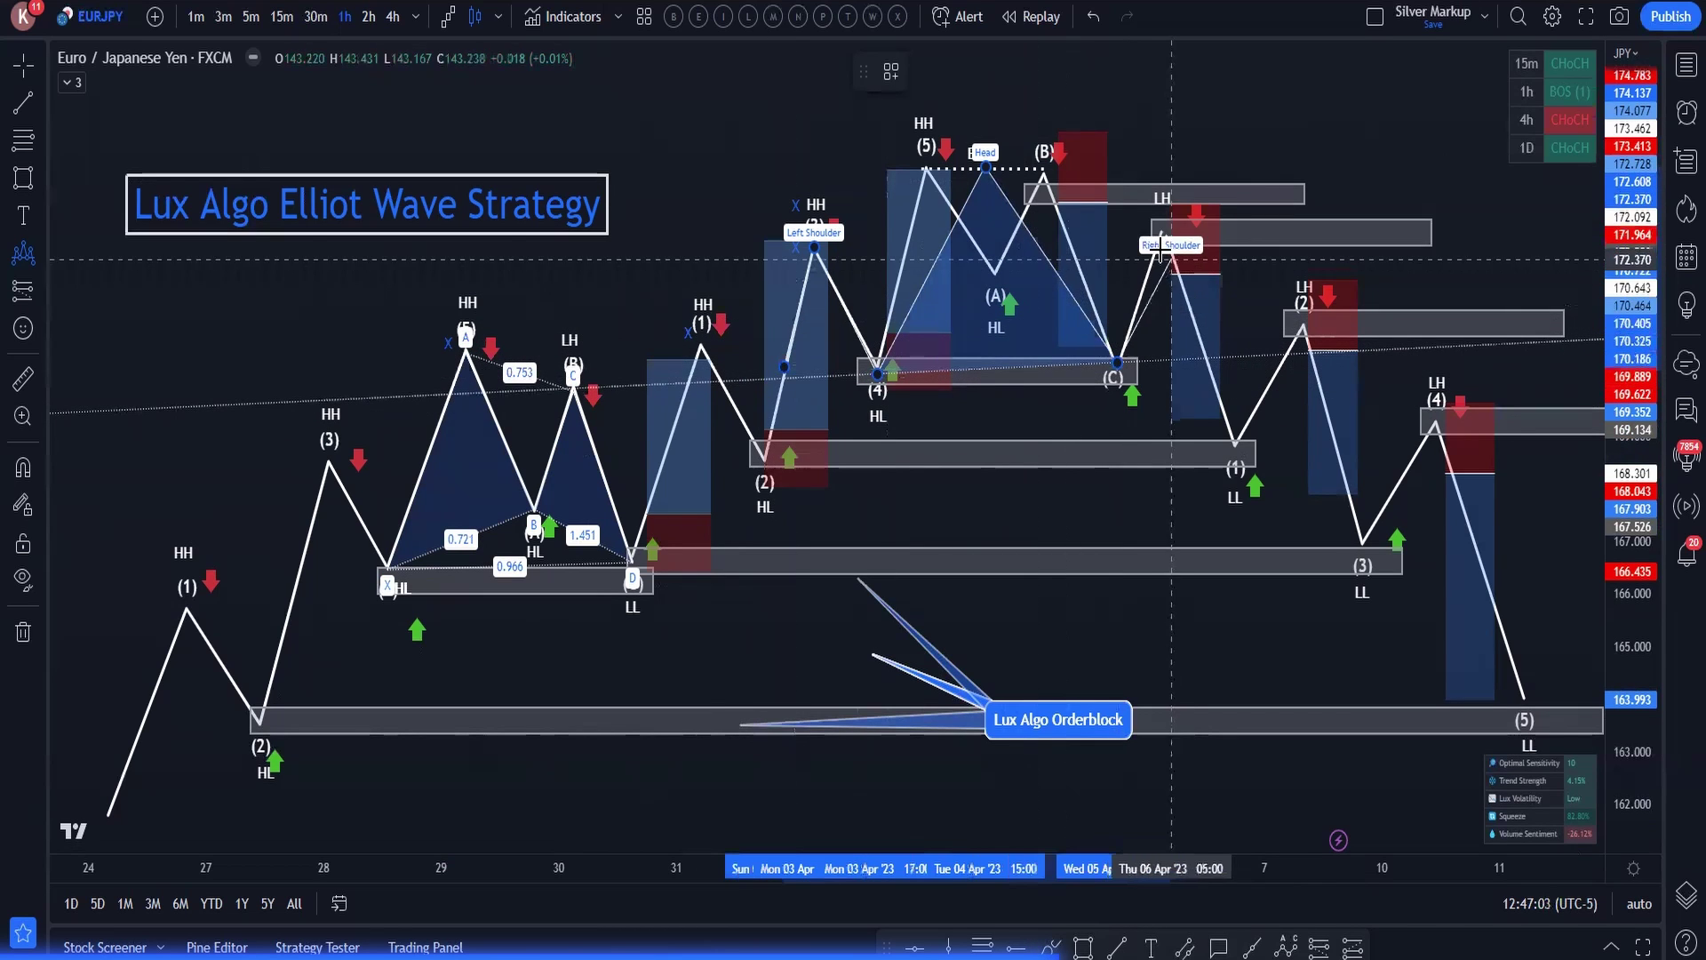
left_click(1162, 218)
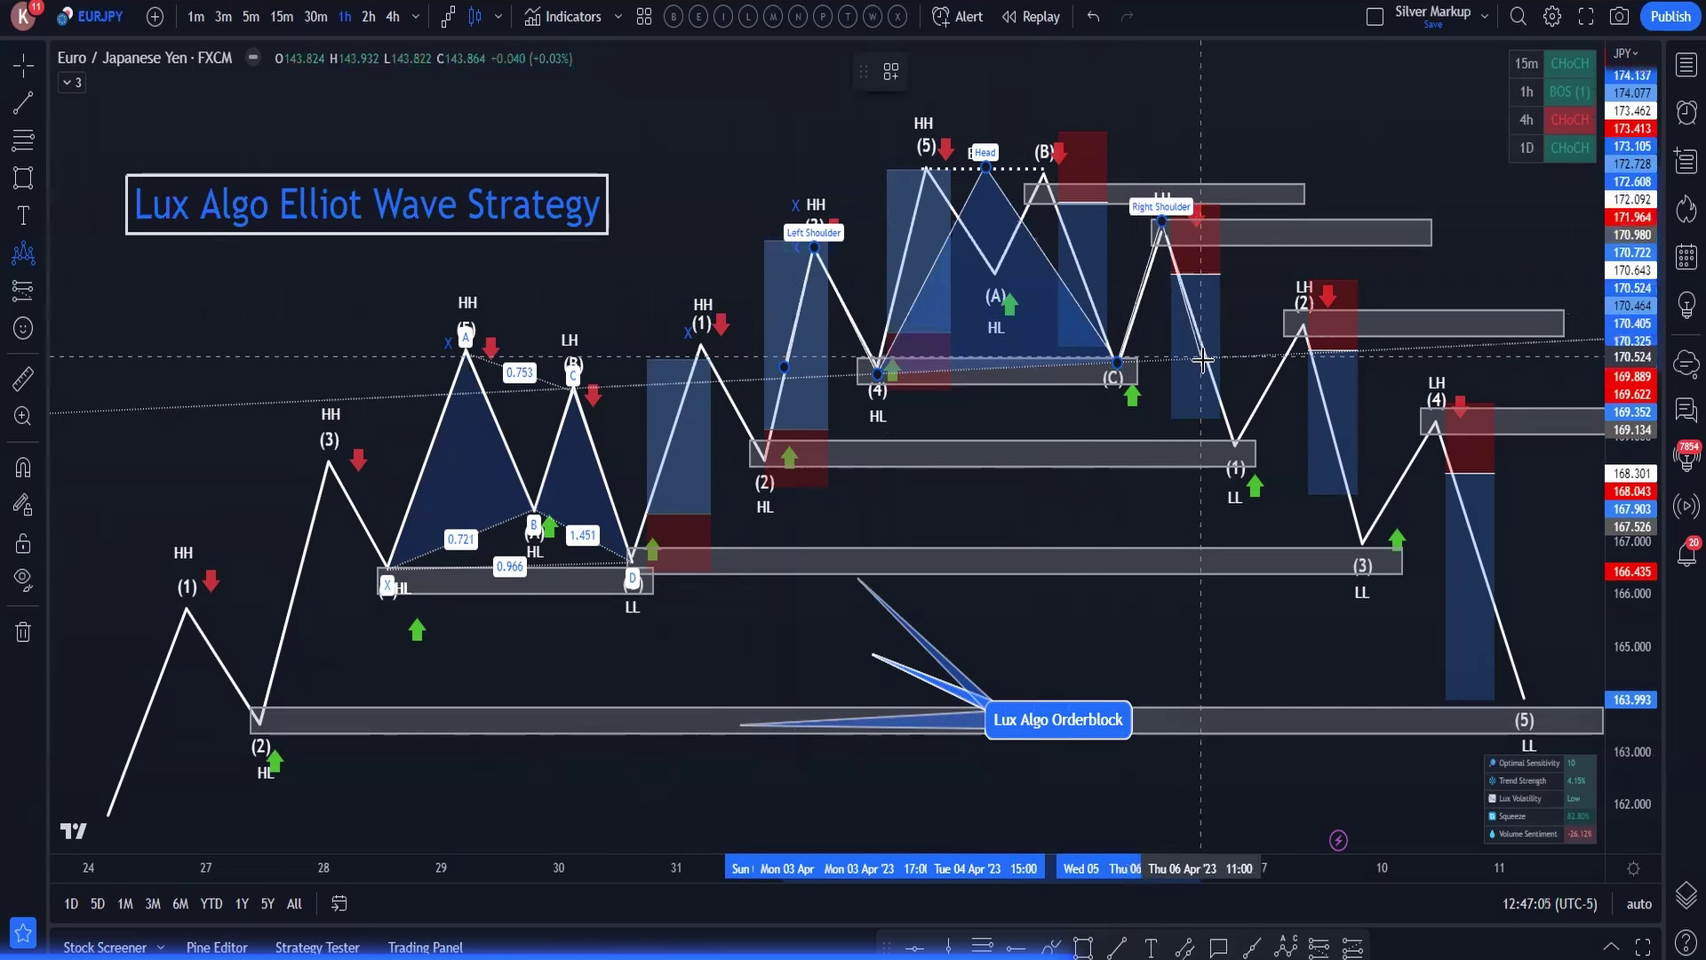
left_click(1206, 362)
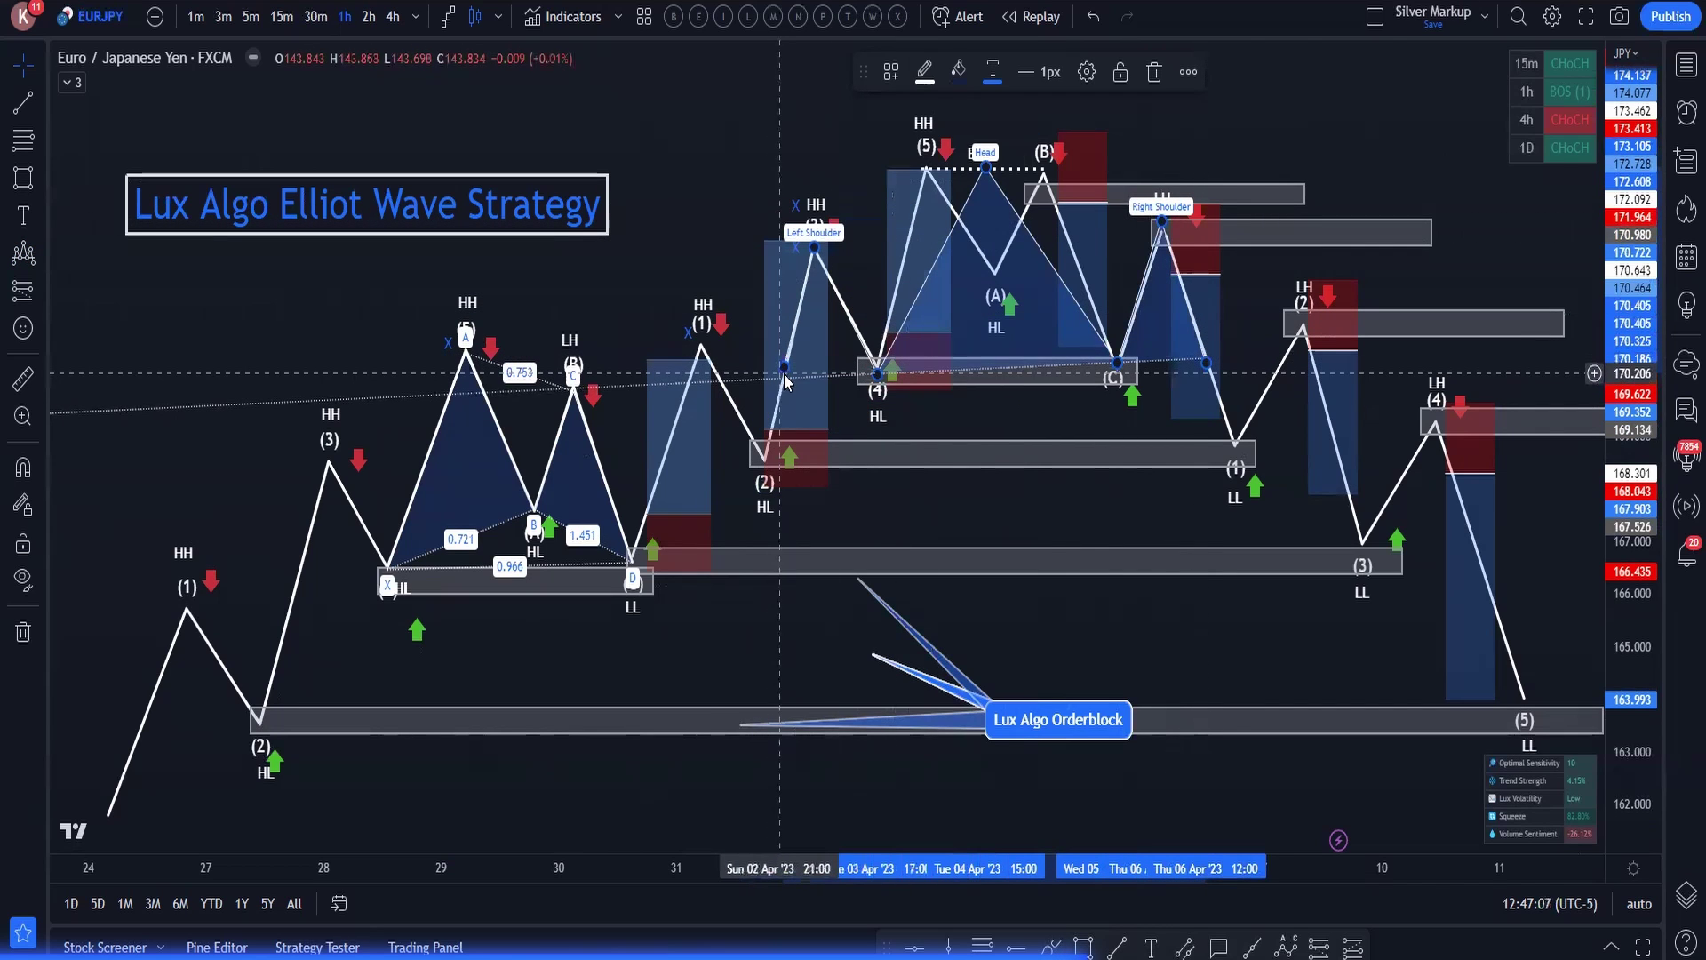
left_click_drag(785, 374, 786, 383)
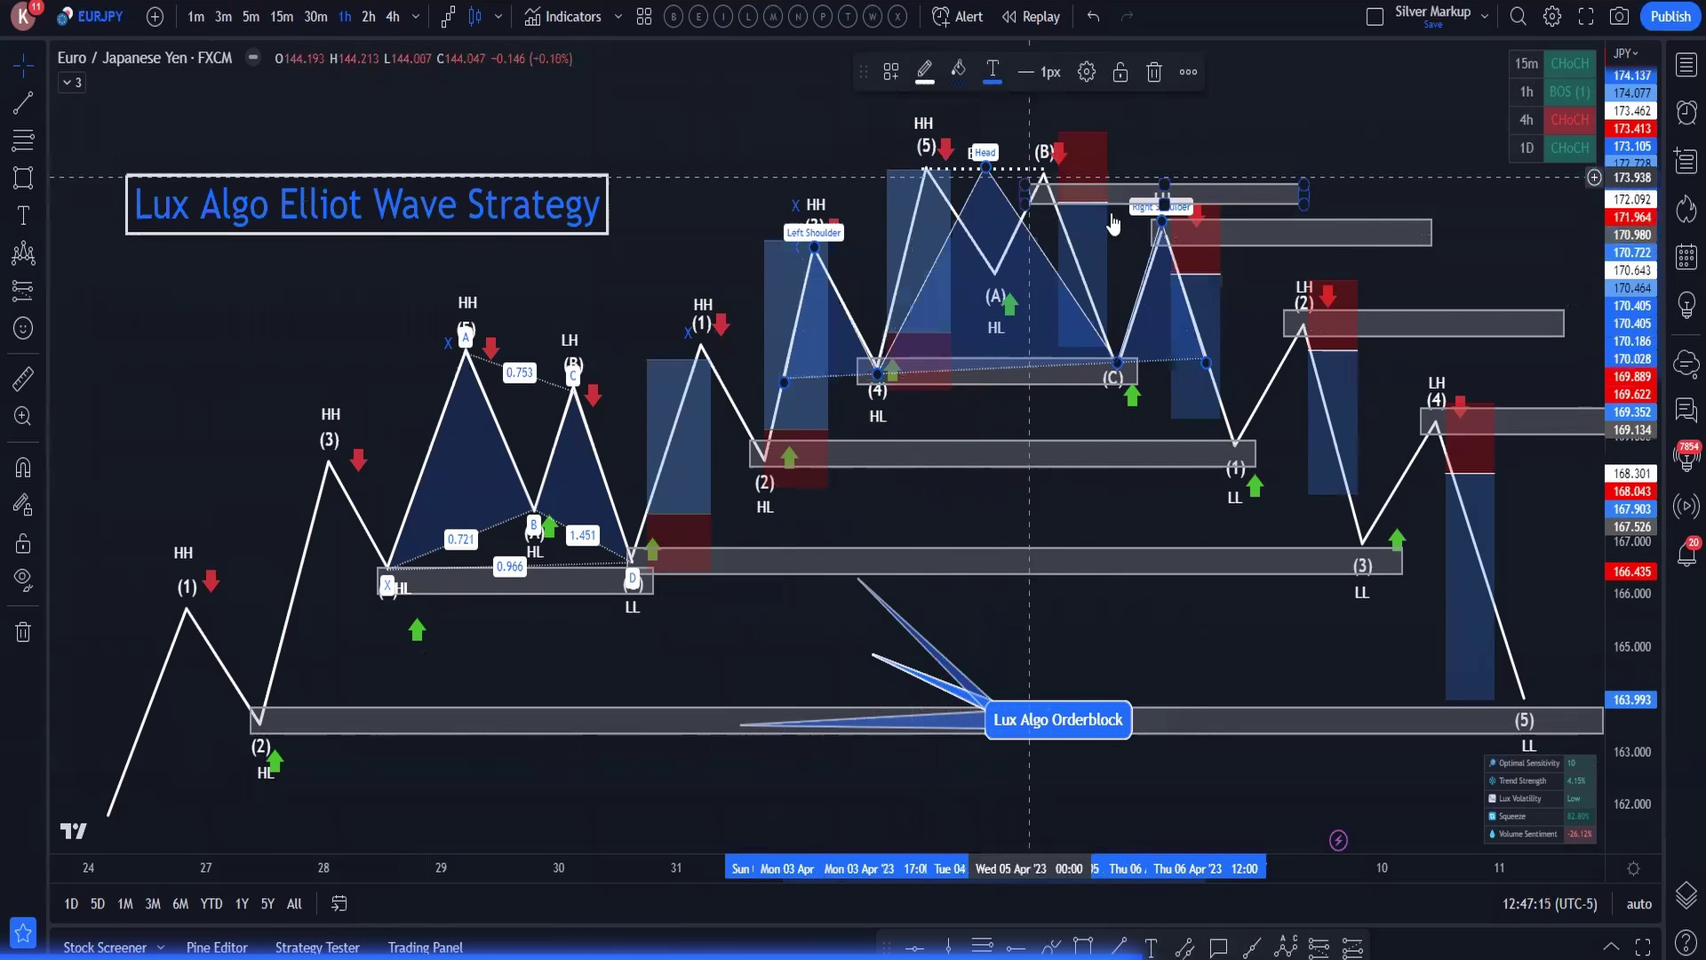
mouse_move(1045, 238)
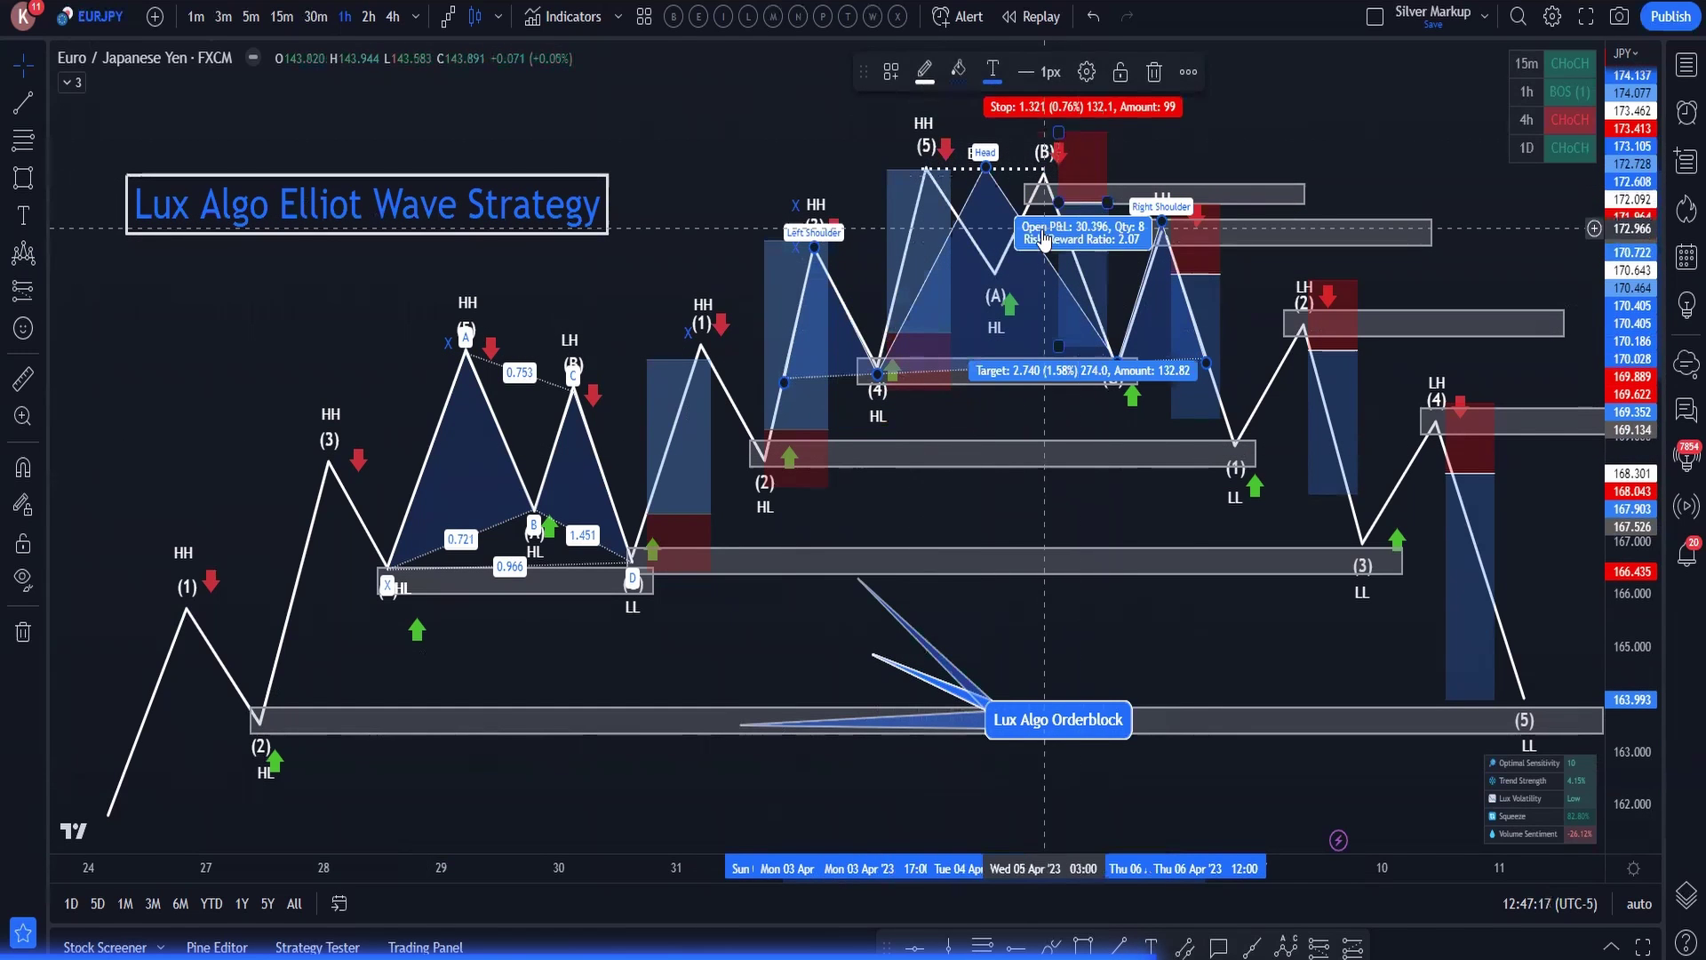
mouse_move(1044, 233)
left_mouse_down()
mouse_move(1340, 388)
mouse_move(1155, 302)
mouse_move(996, 356)
mouse_move(1024, 189)
left_mouse_up()
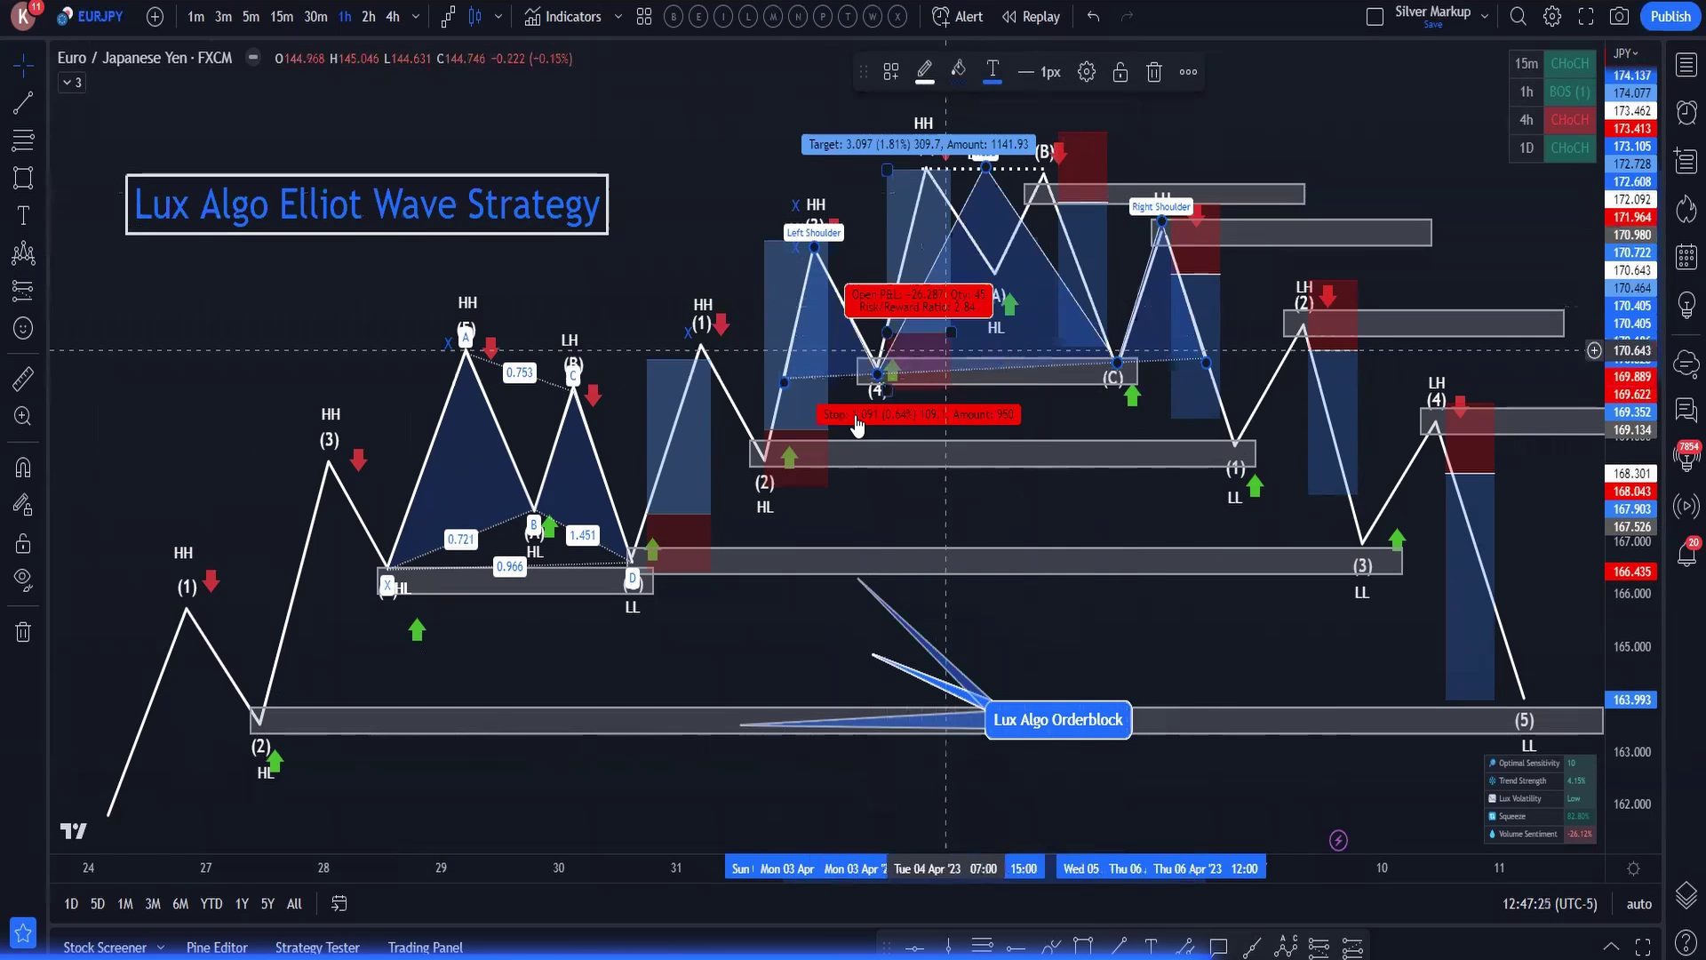
mouse_move(857, 424)
left_mouse_down()
mouse_move(681, 491)
mouse_move(797, 411)
mouse_move(924, 413)
left_mouse_up()
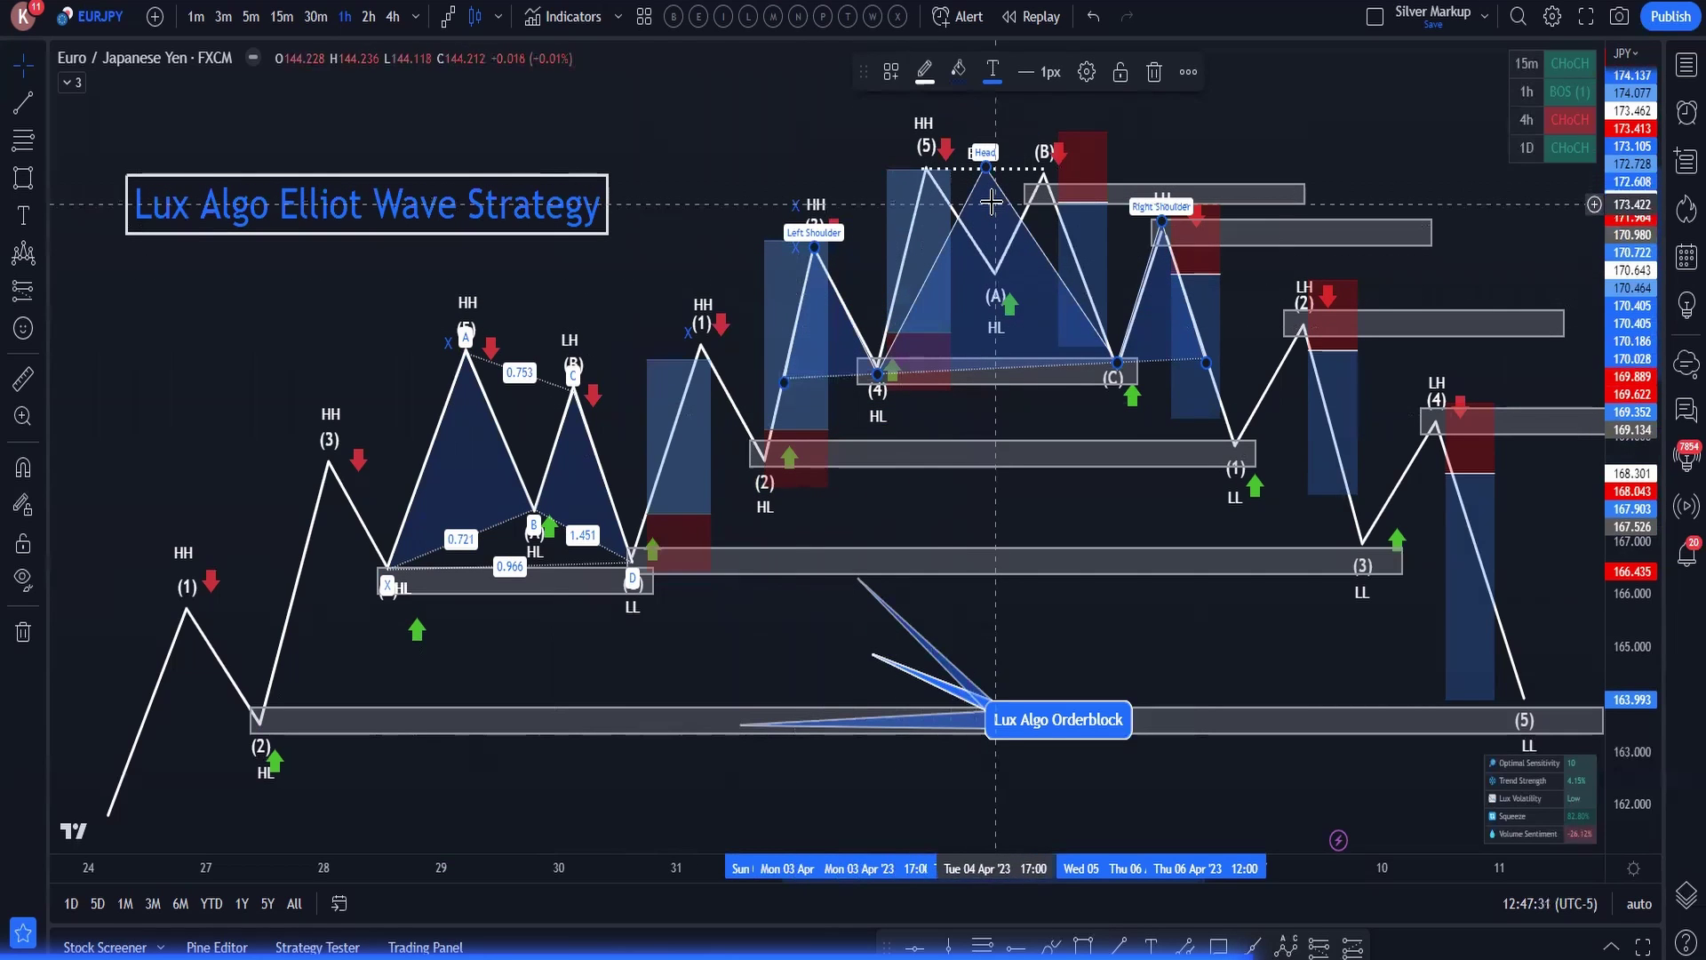
- Draw a triangle over the wave (5) peak, from the wave (4)–(5) rise to the (A) low
left_click(39, 184)
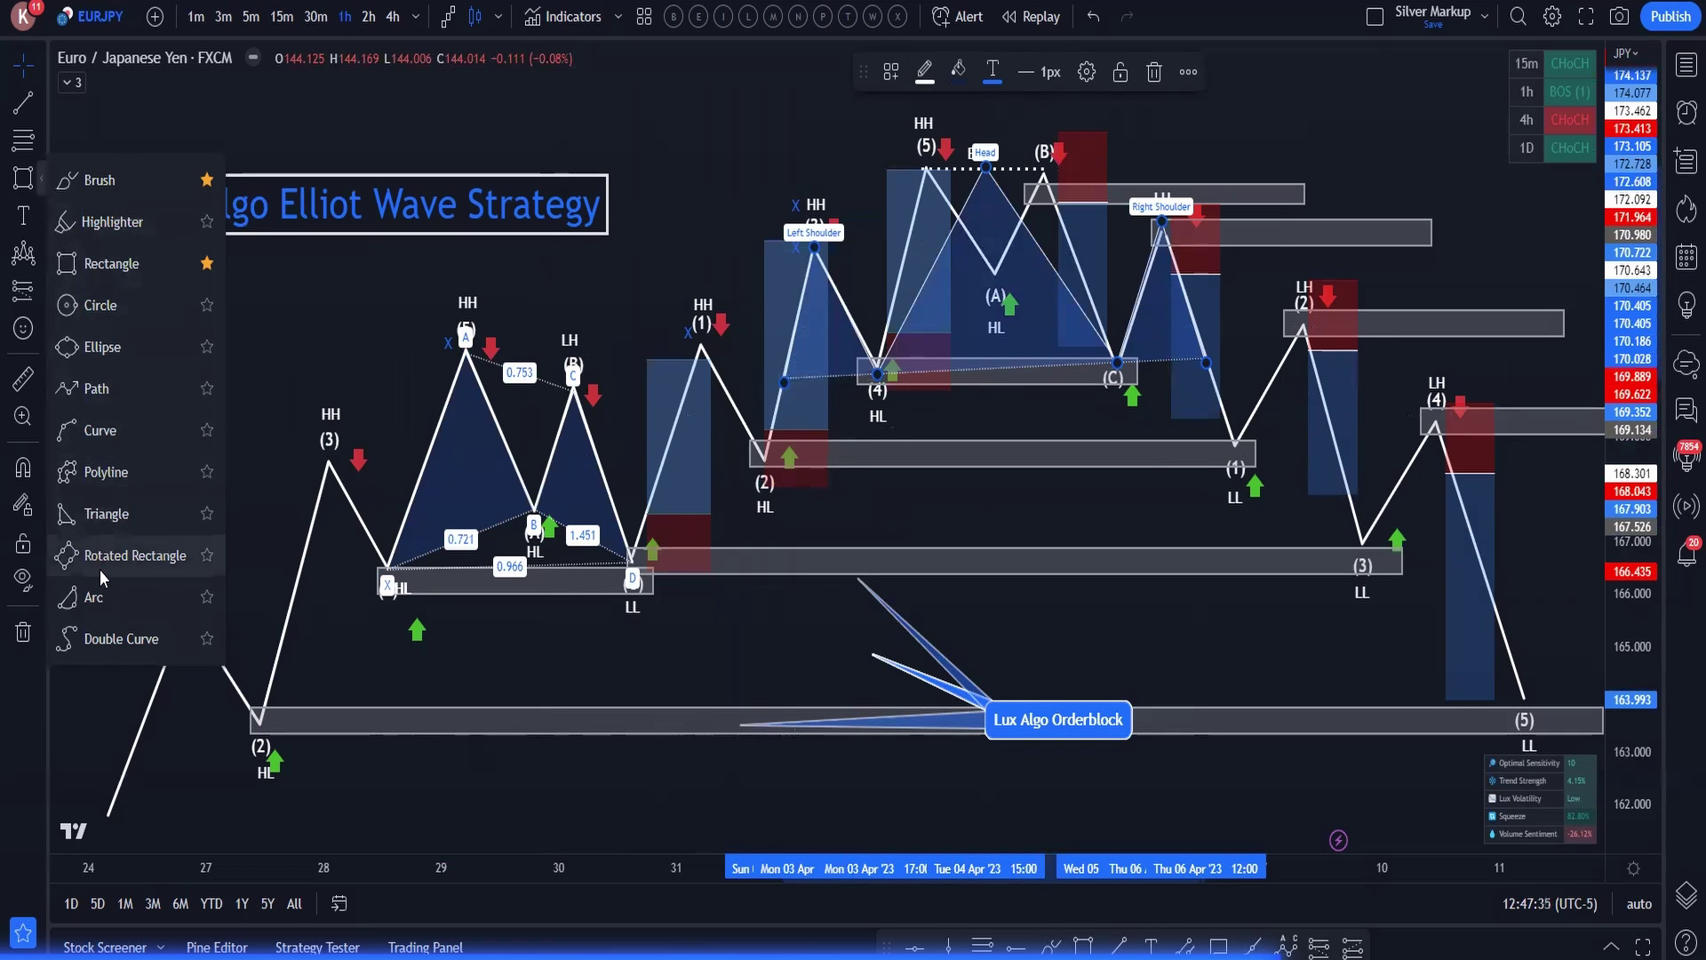
left_click(184, 508)
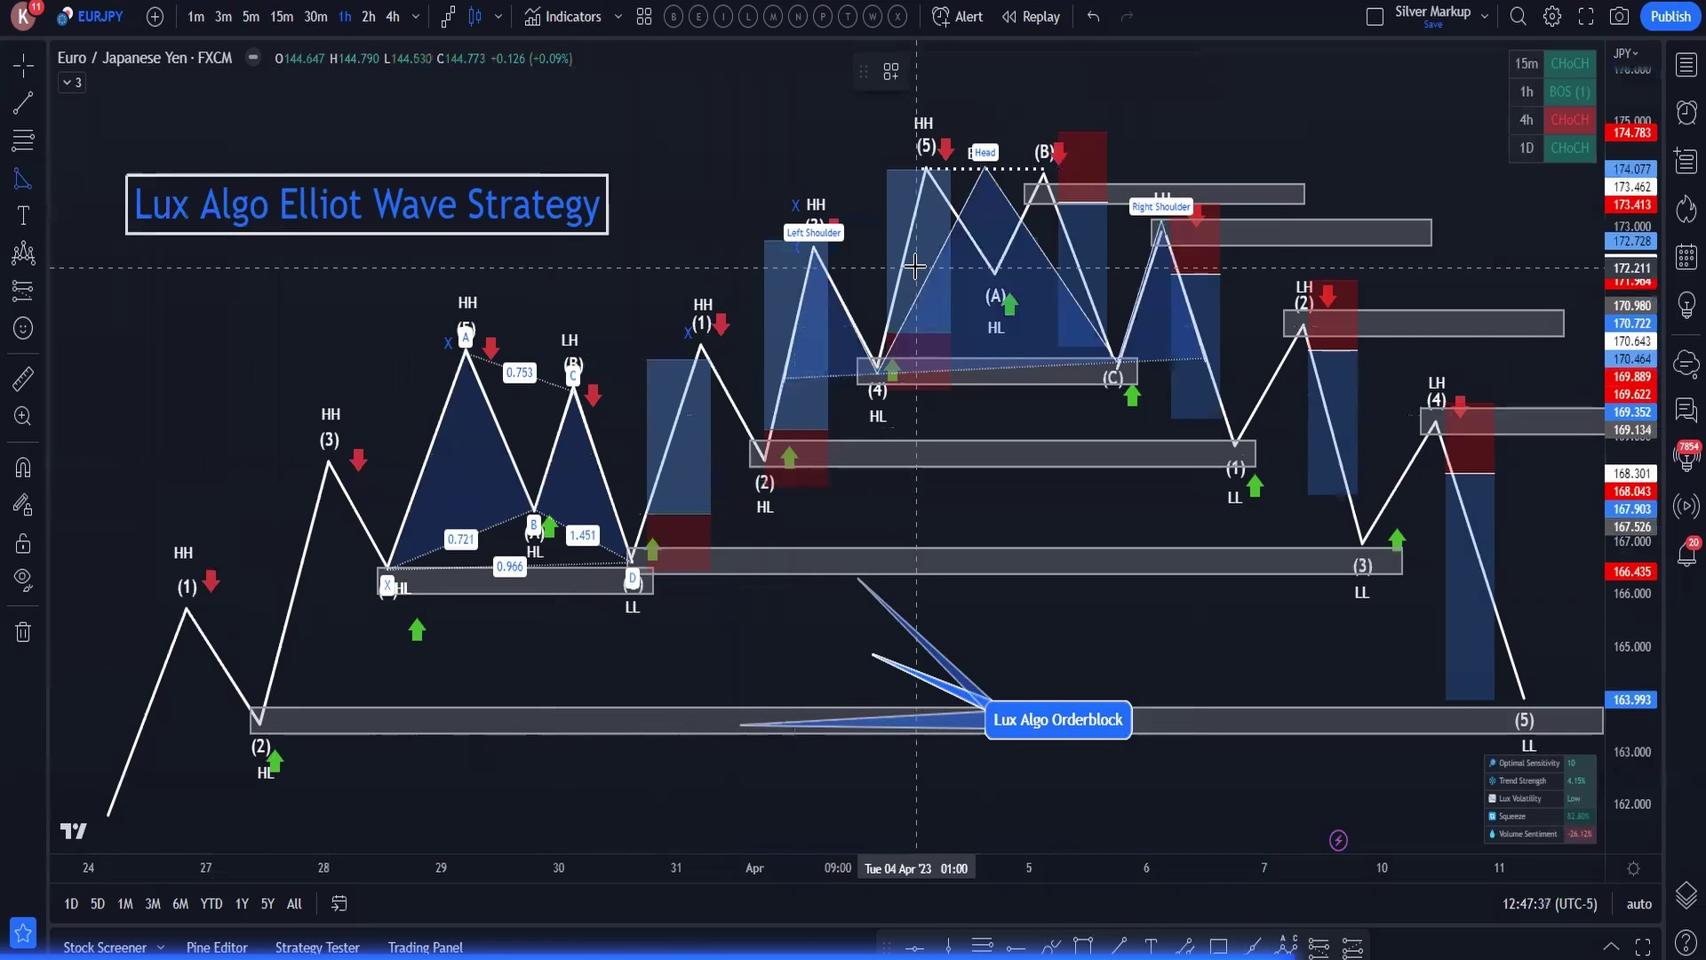
left_click(902, 267)
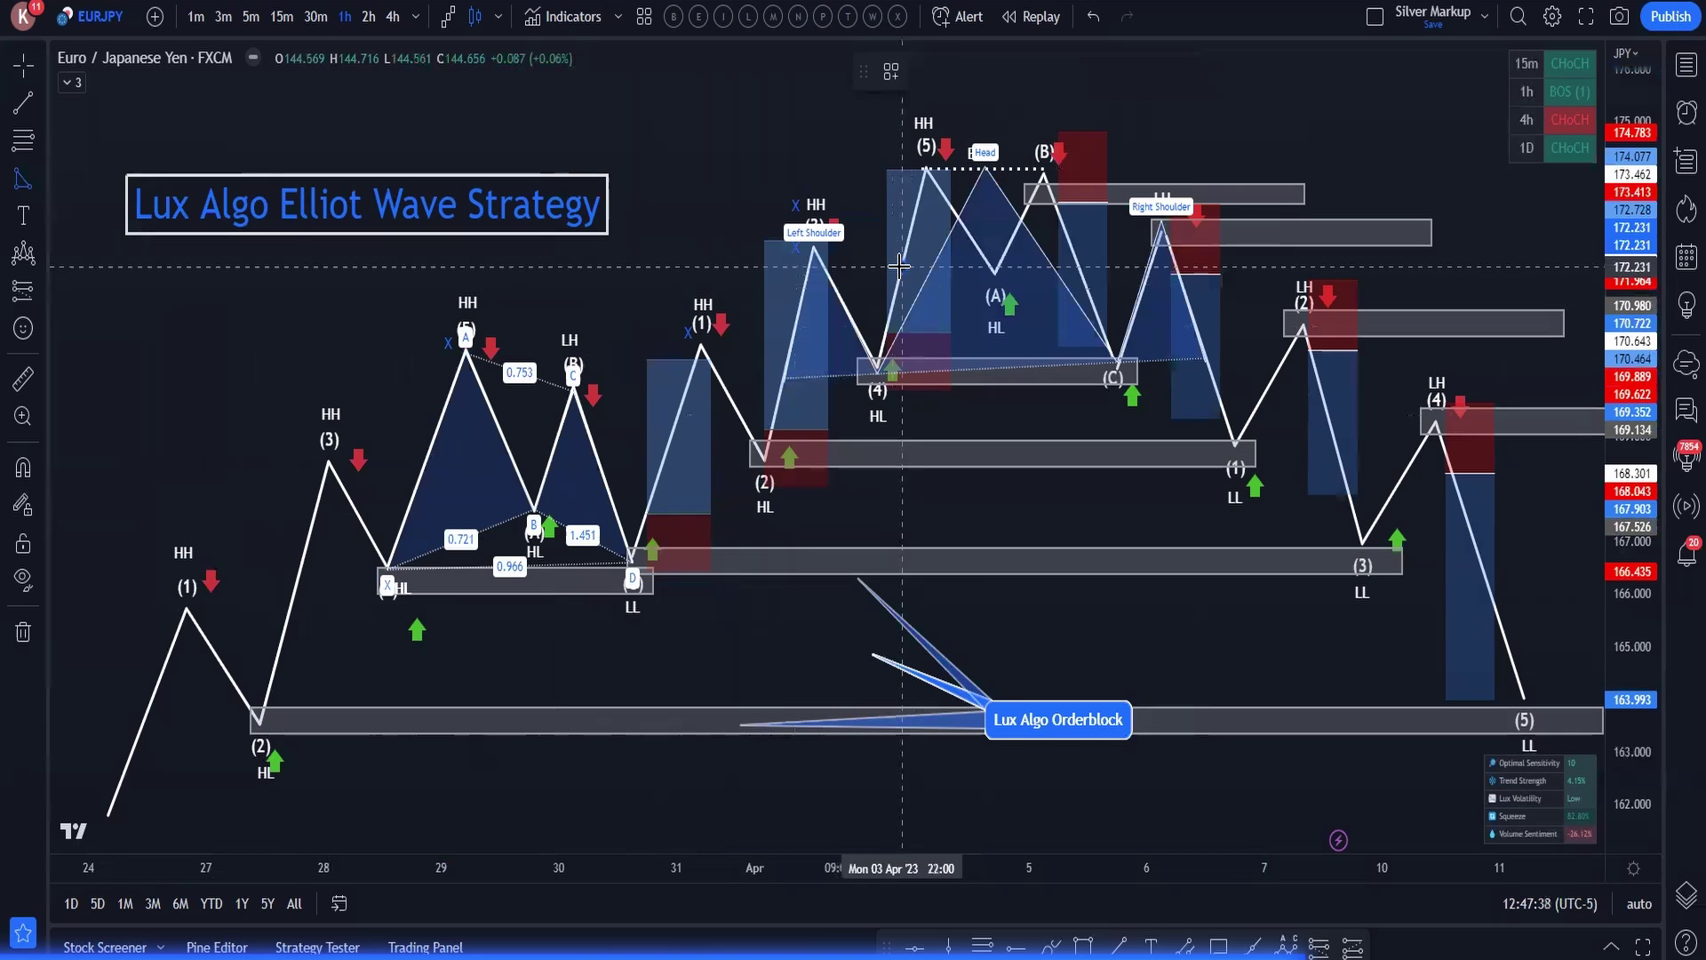
left_click(928, 169)
left_click(993, 271)
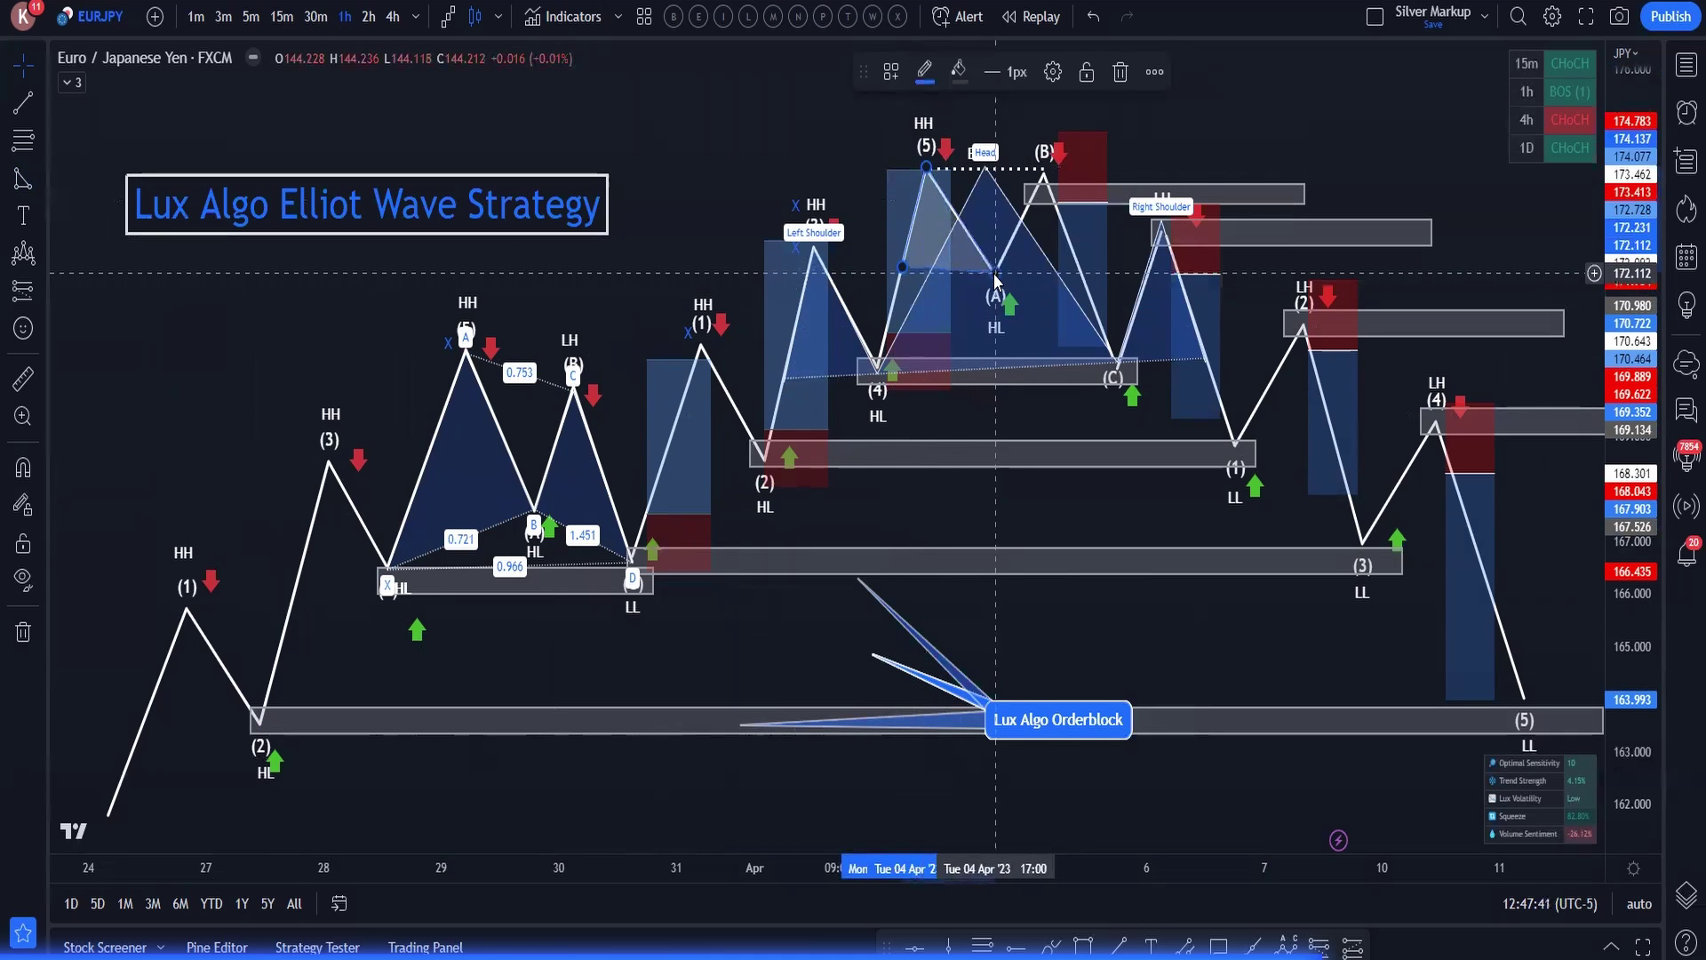
left_click(922, 264)
mouse_move(923, 265)
left_mouse_down()
mouse_move(1013, 203)
mouse_move(981, 197)
left_mouse_up()
- Draw a second triangle over the (B) peak, from the (A) low to the falling leg toward (C)
left_click(40, 216)
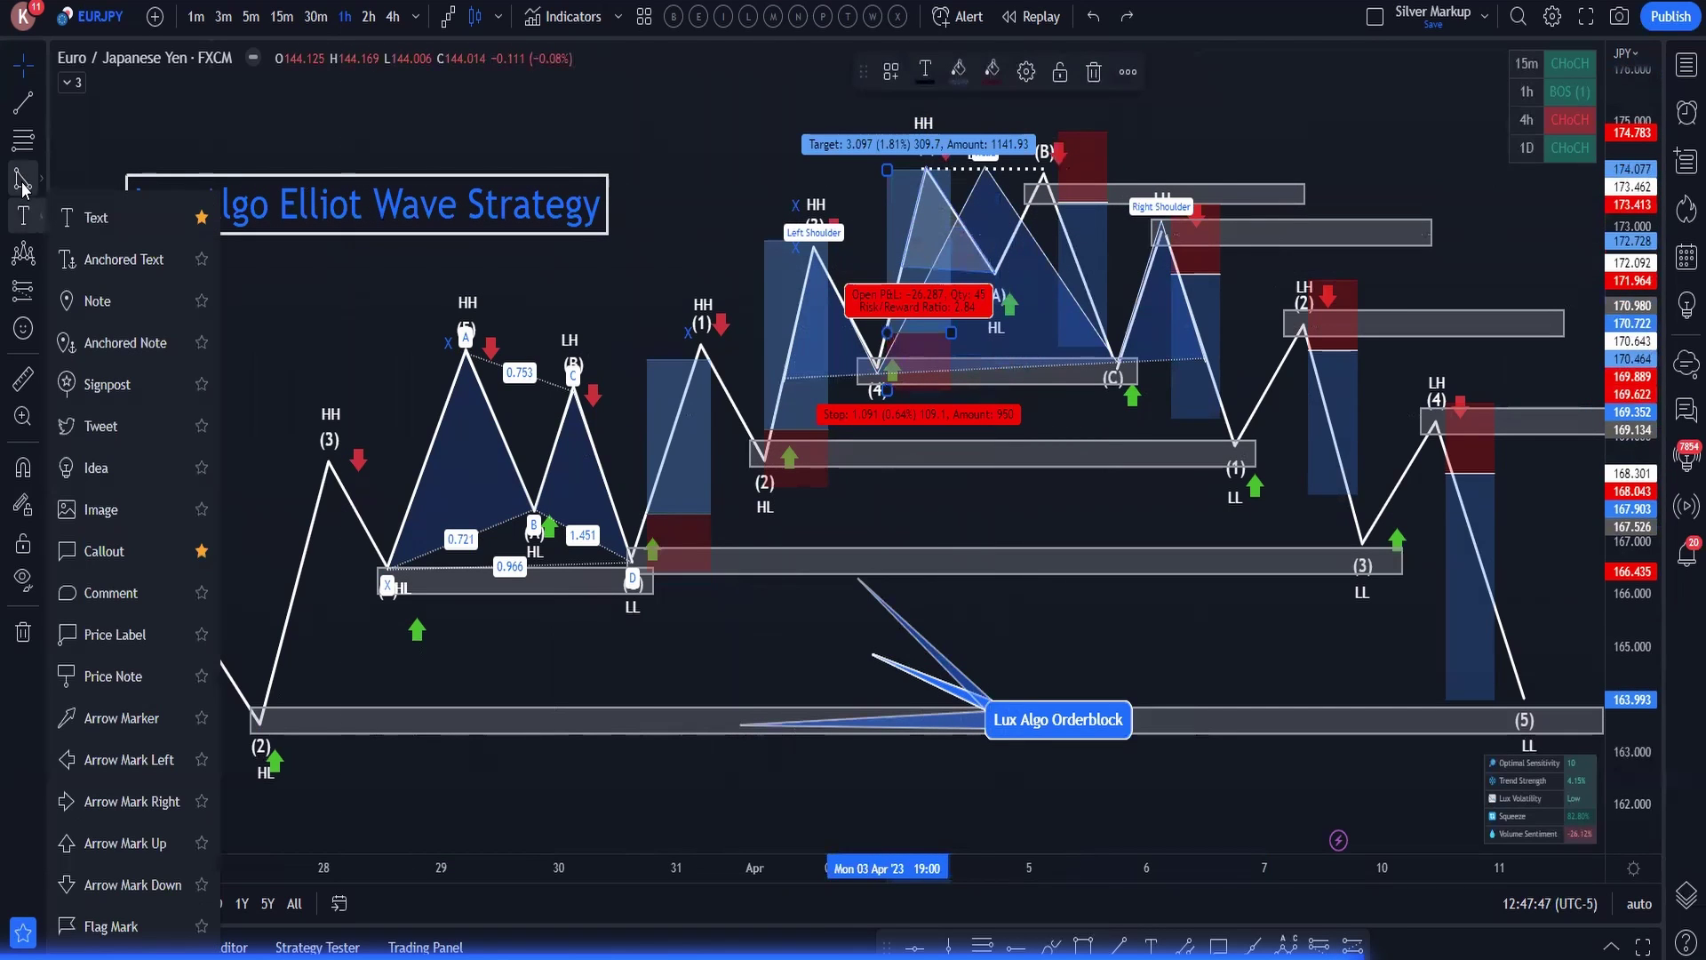
left_click(999, 281)
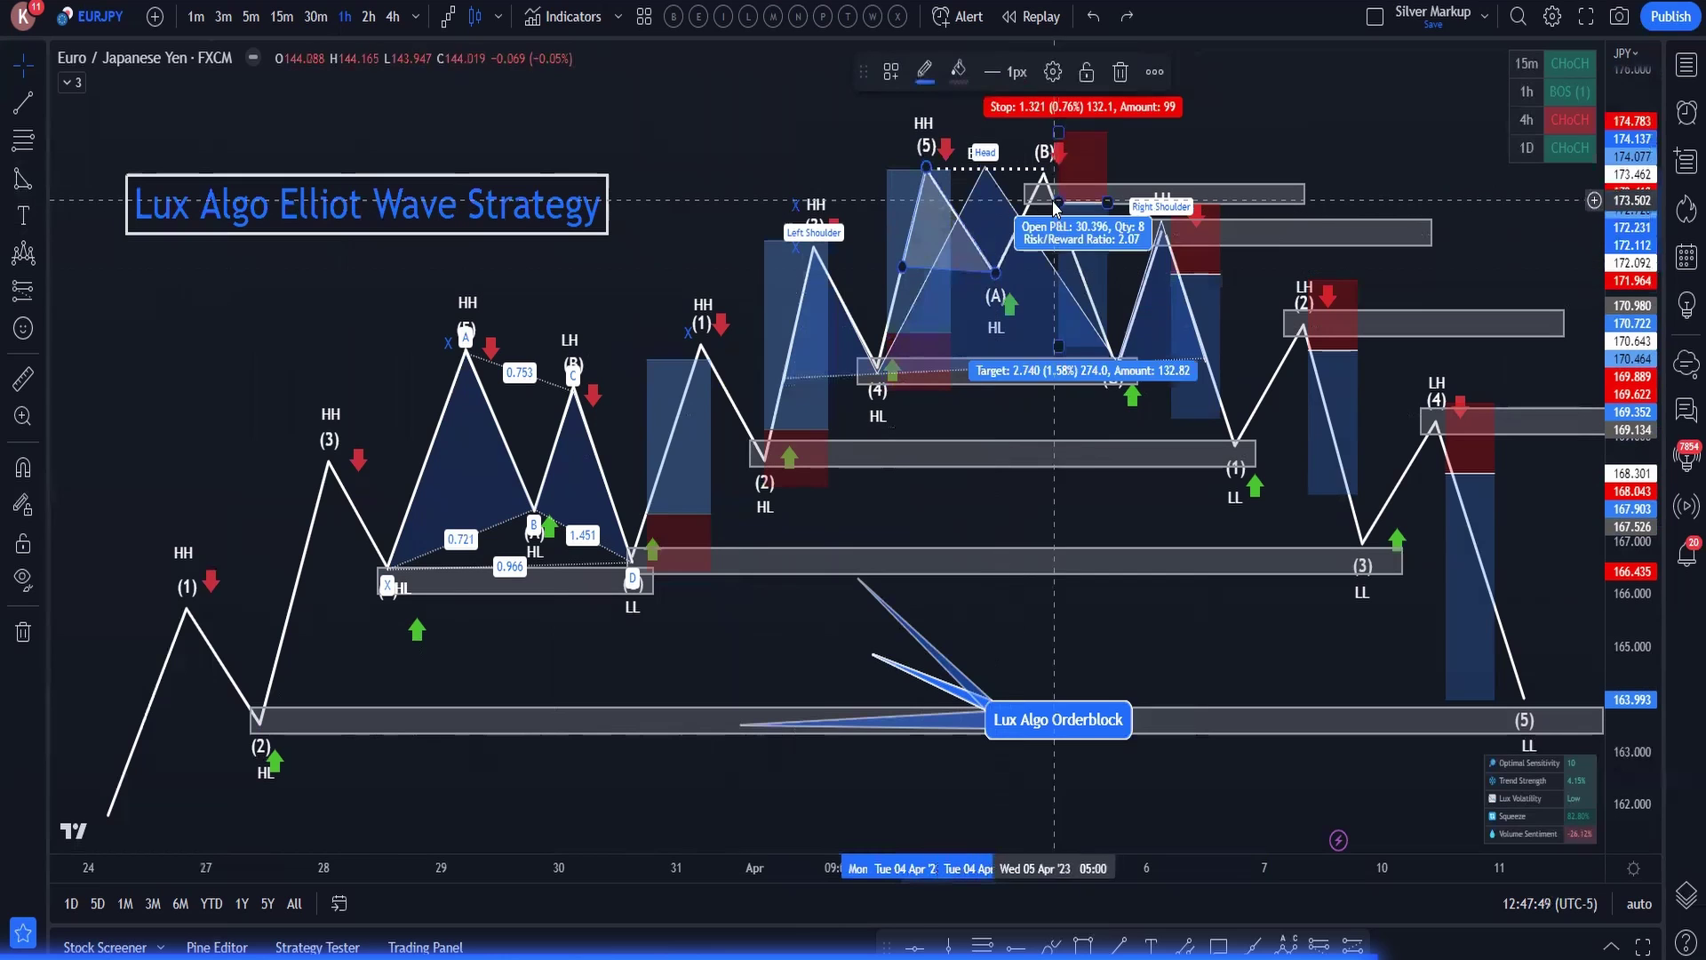
left_click(22, 182)
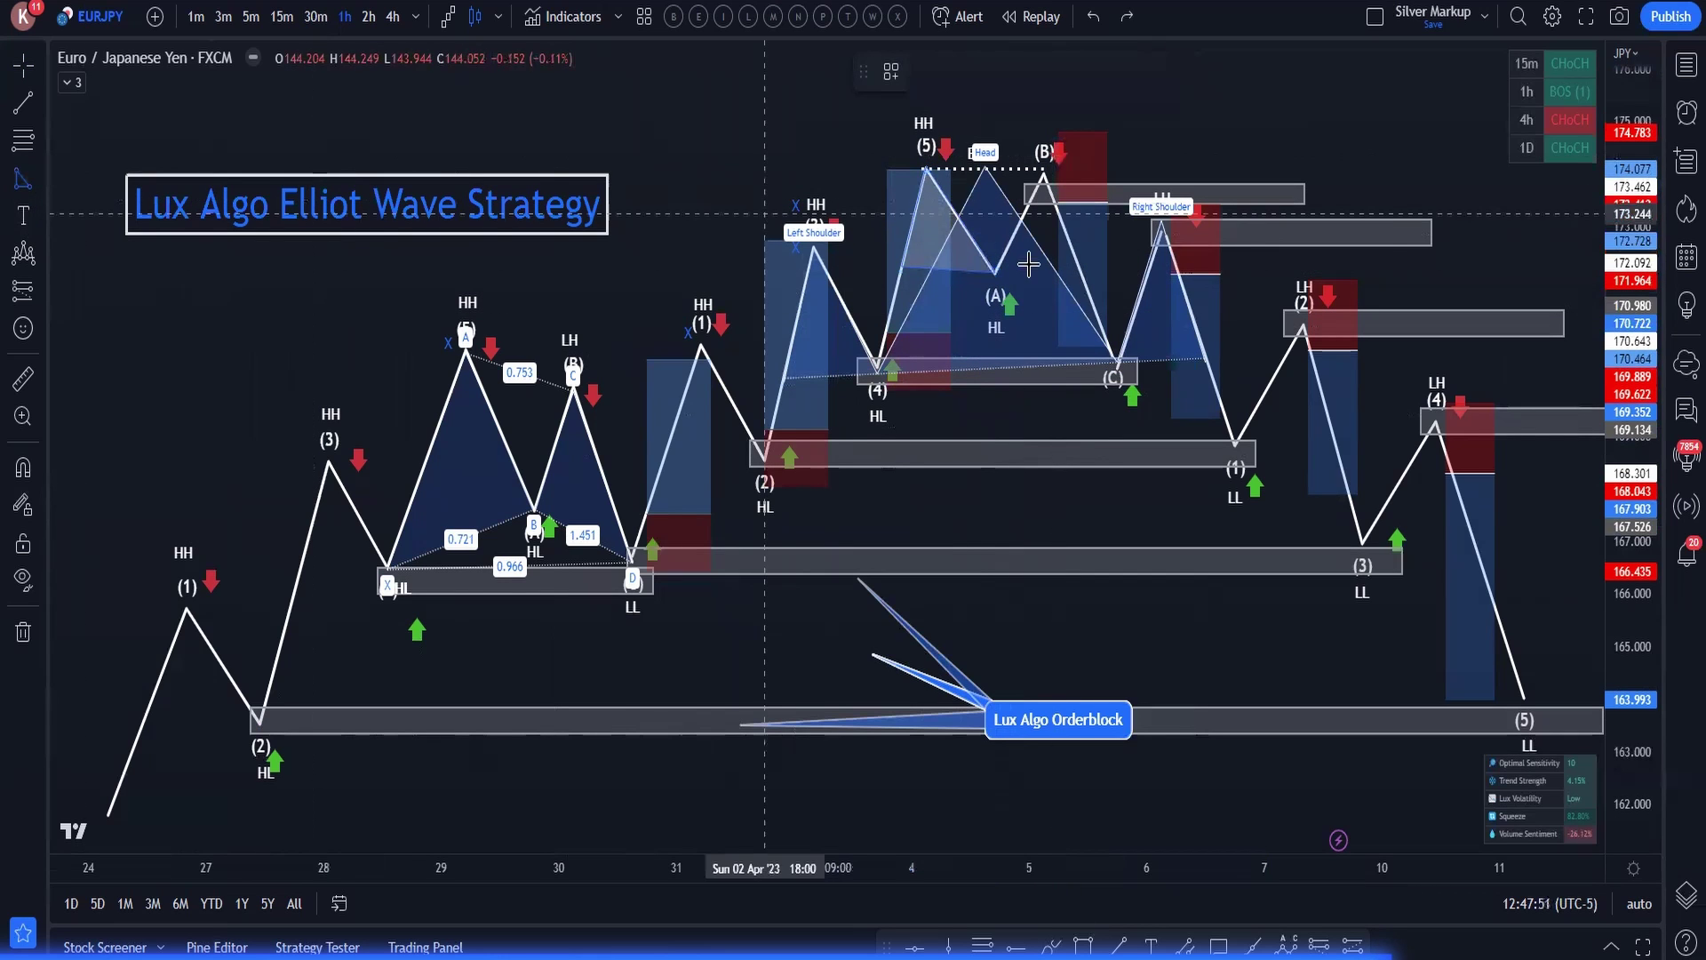
left_click(996, 273)
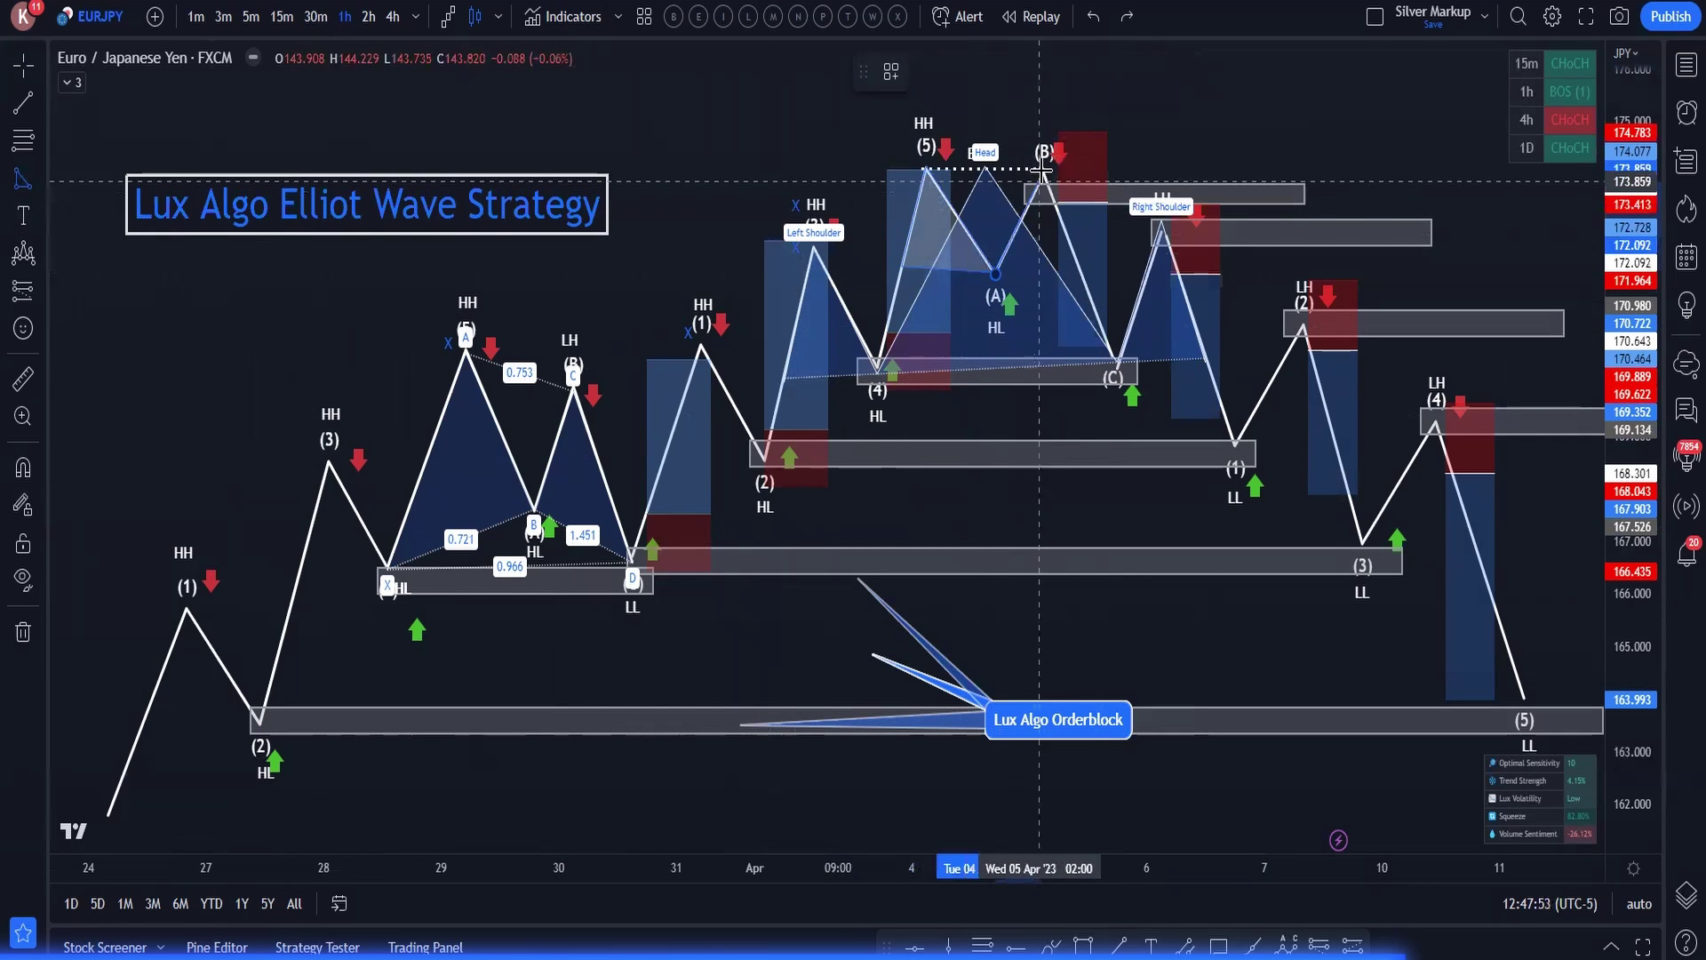
left_click(1044, 168)
left_click(1083, 279)
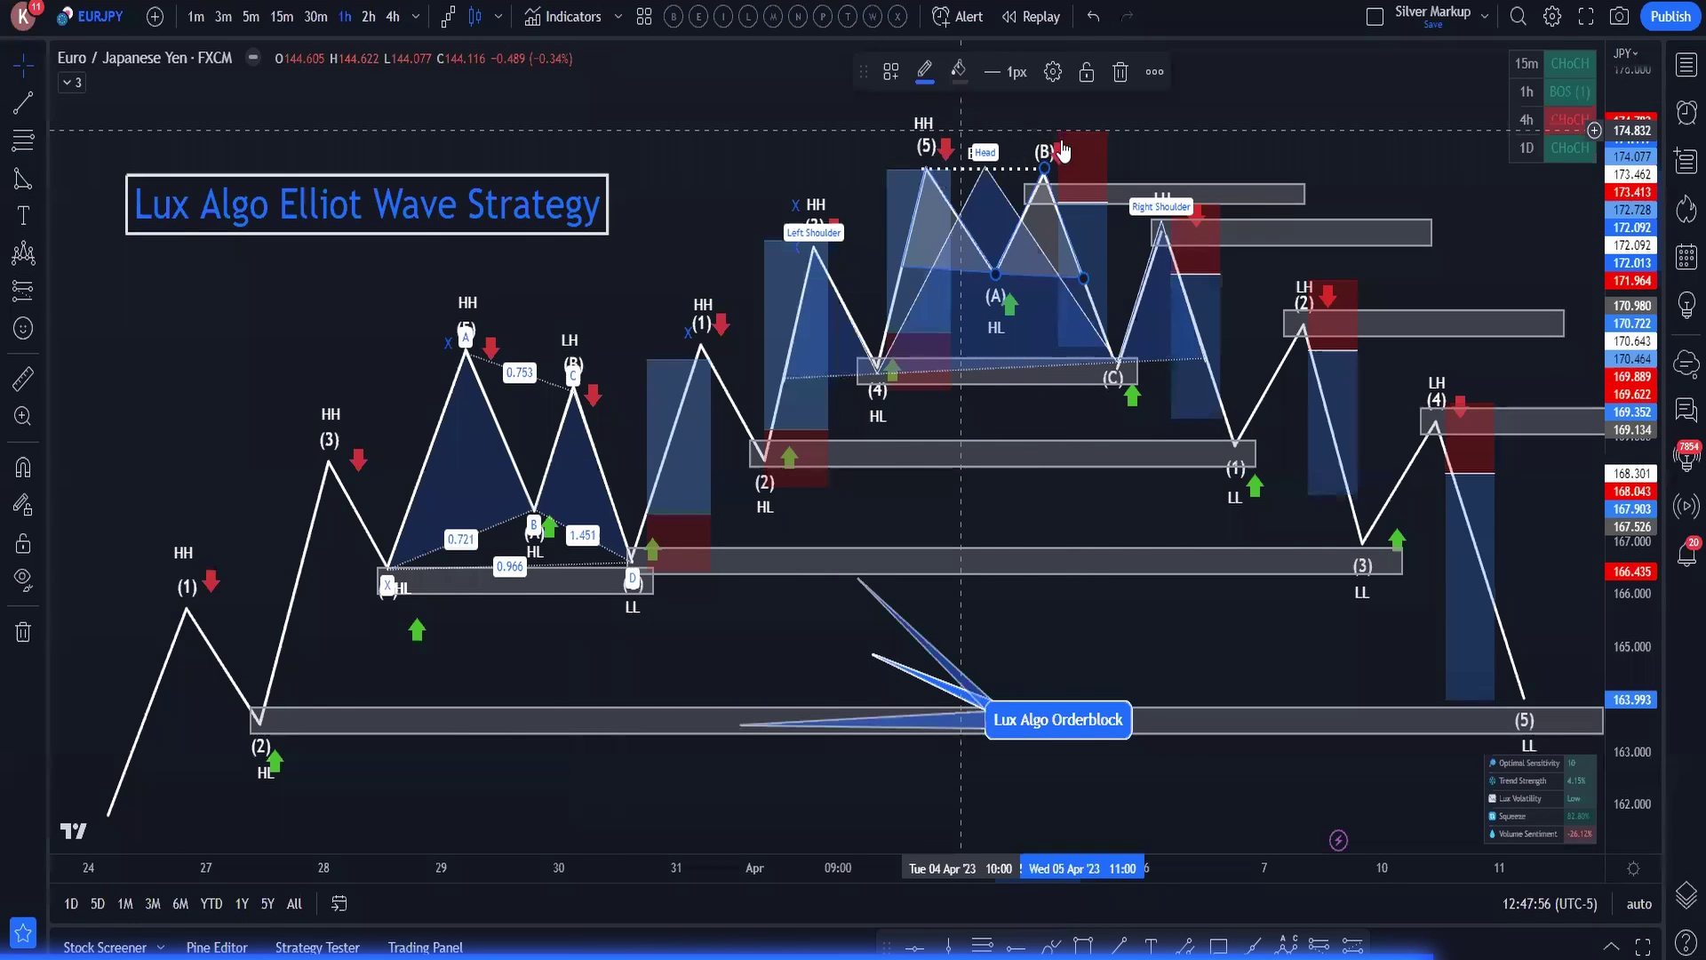
left_click(1058, 202)
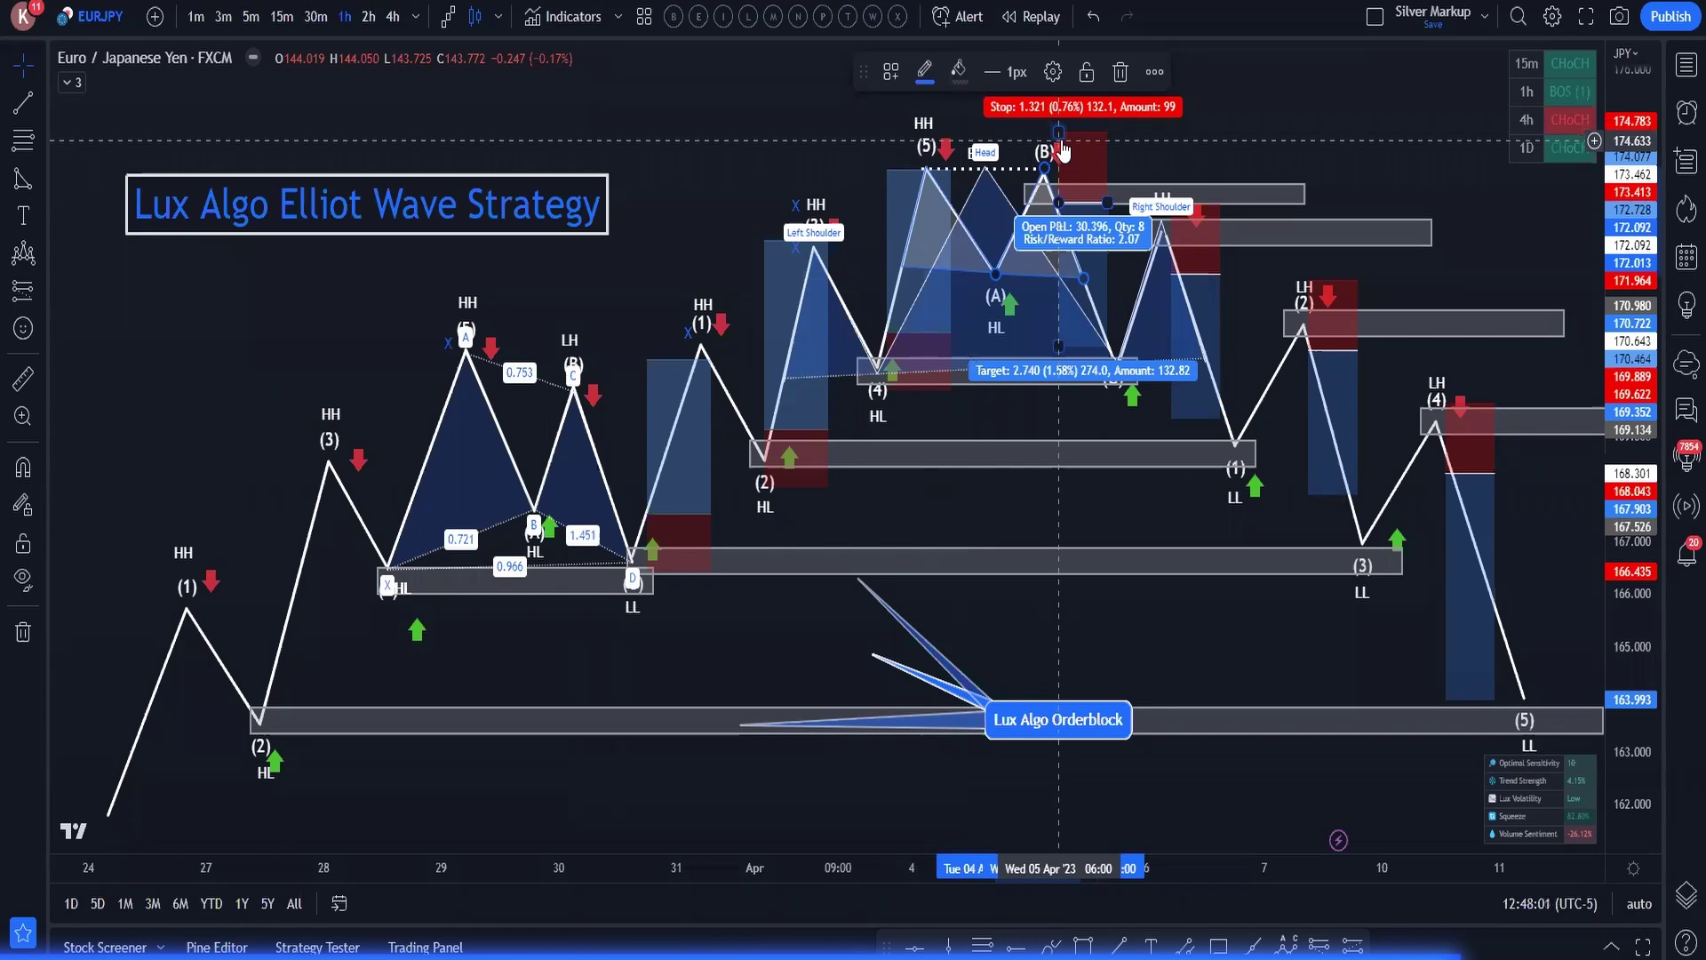
left_click_drag(1063, 151, 1197, 369)
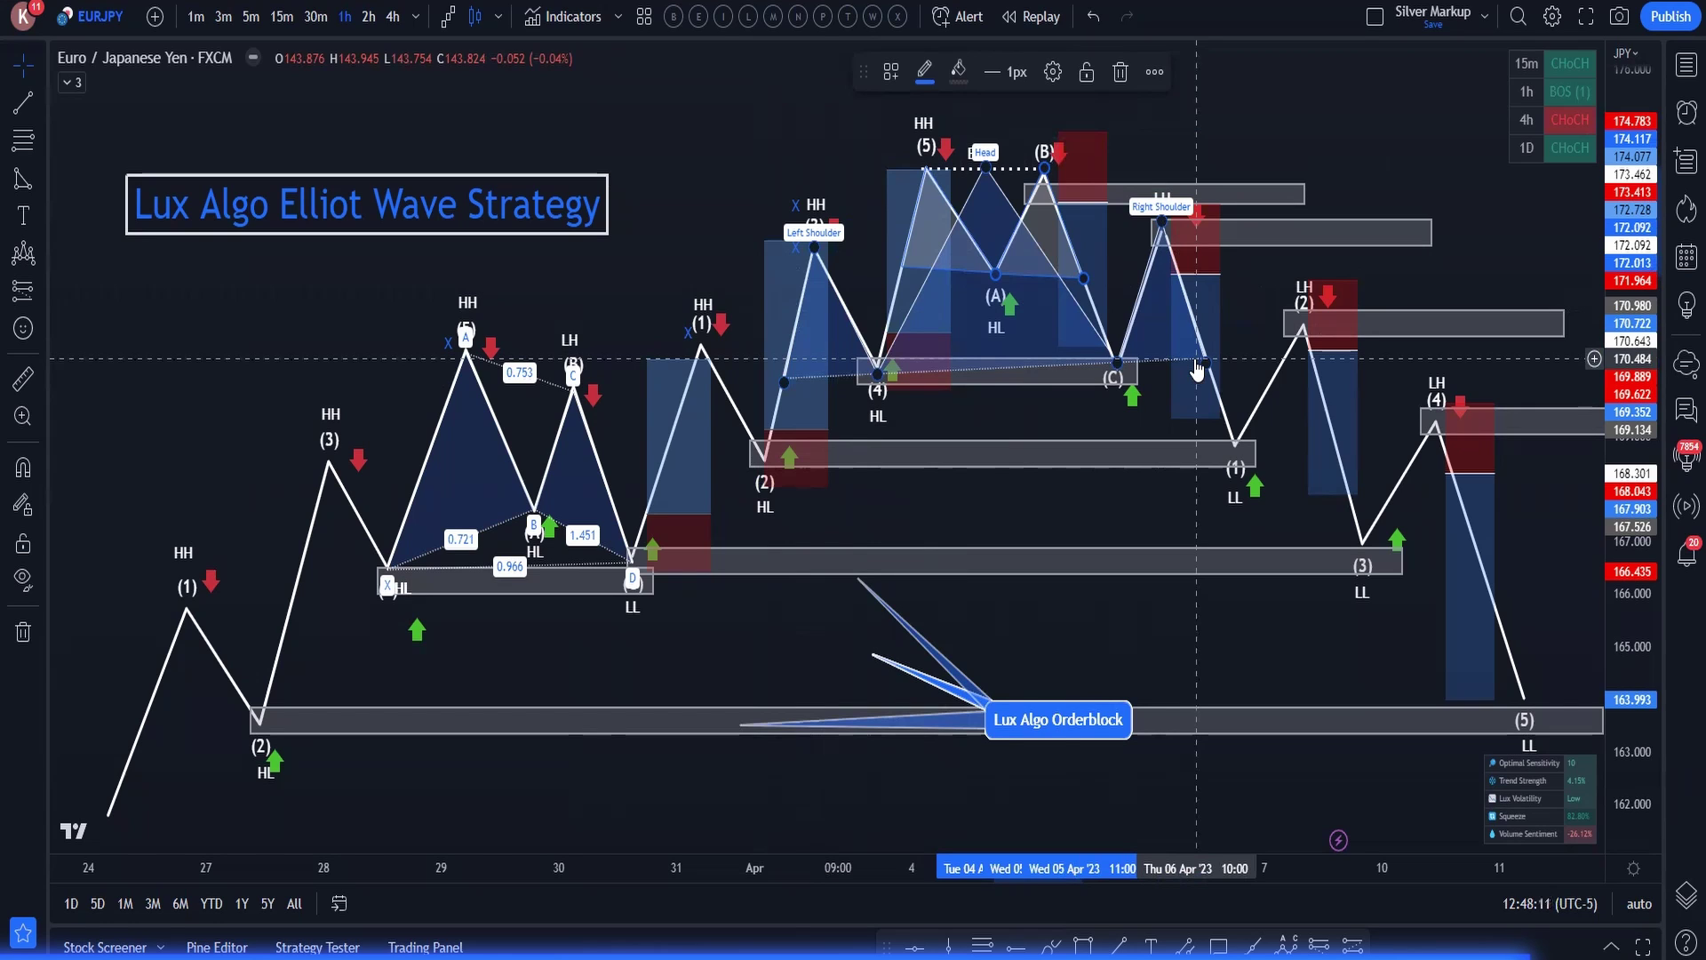
left_click_drag(1197, 367, 775, 477)
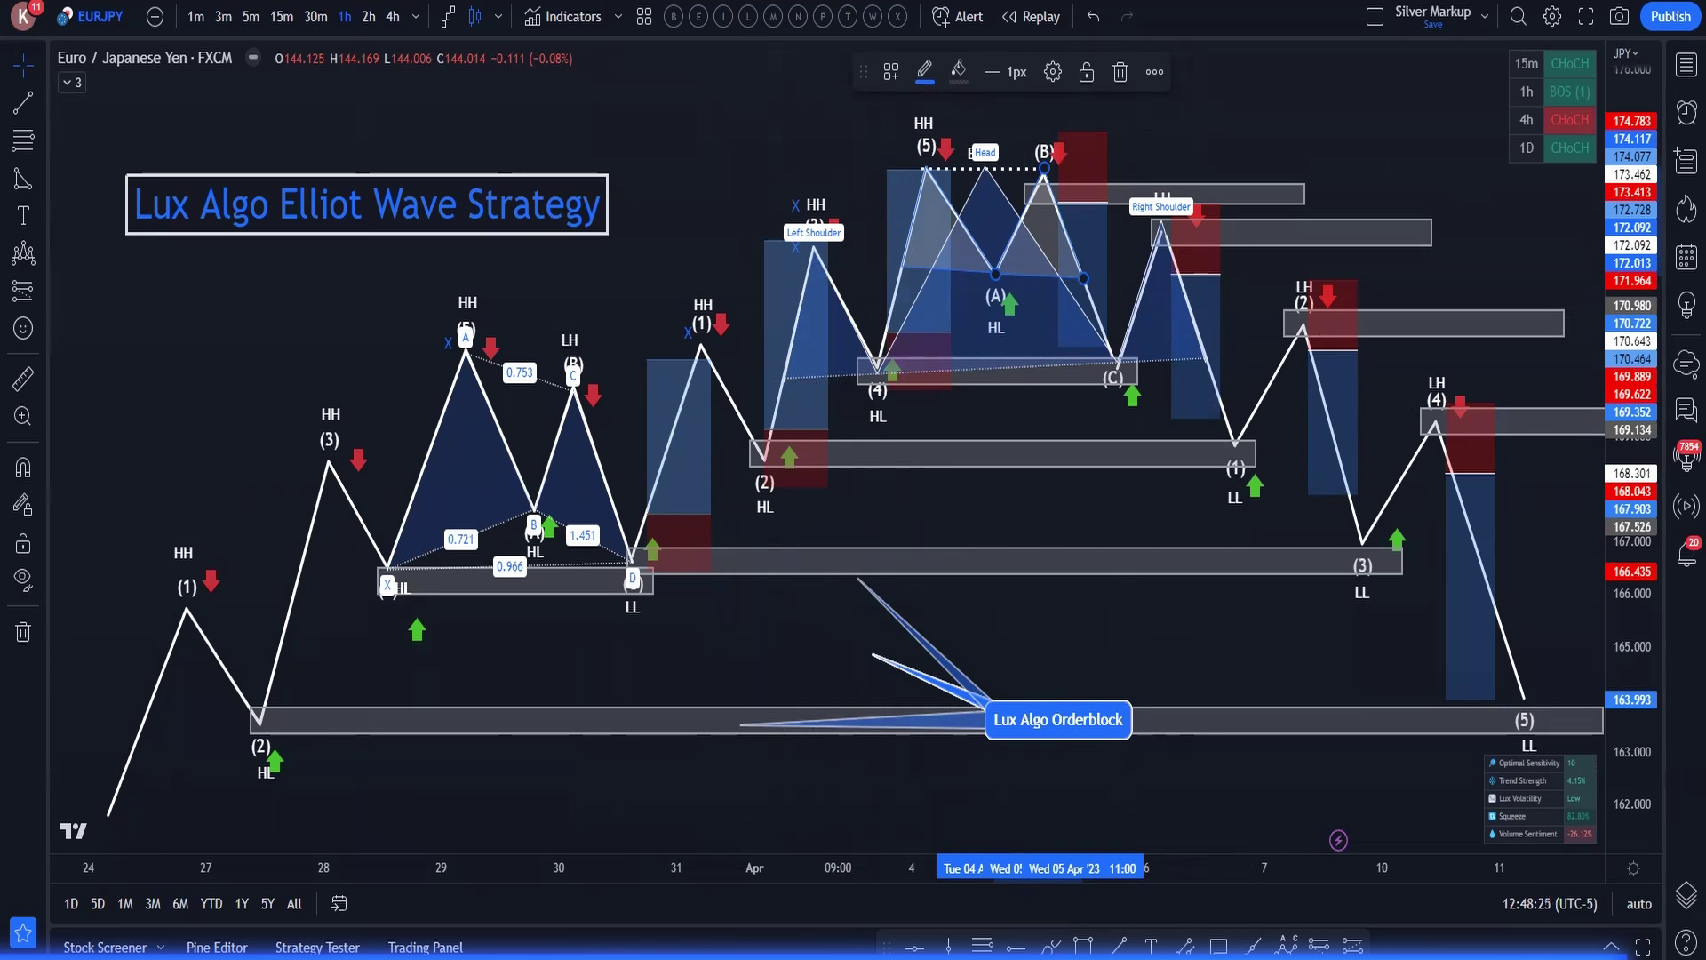
- Set the price scale to auto and bring the live EURJPY candles from about 21 March to 6 April into view
left_click_drag(335, 655, 592, 231)
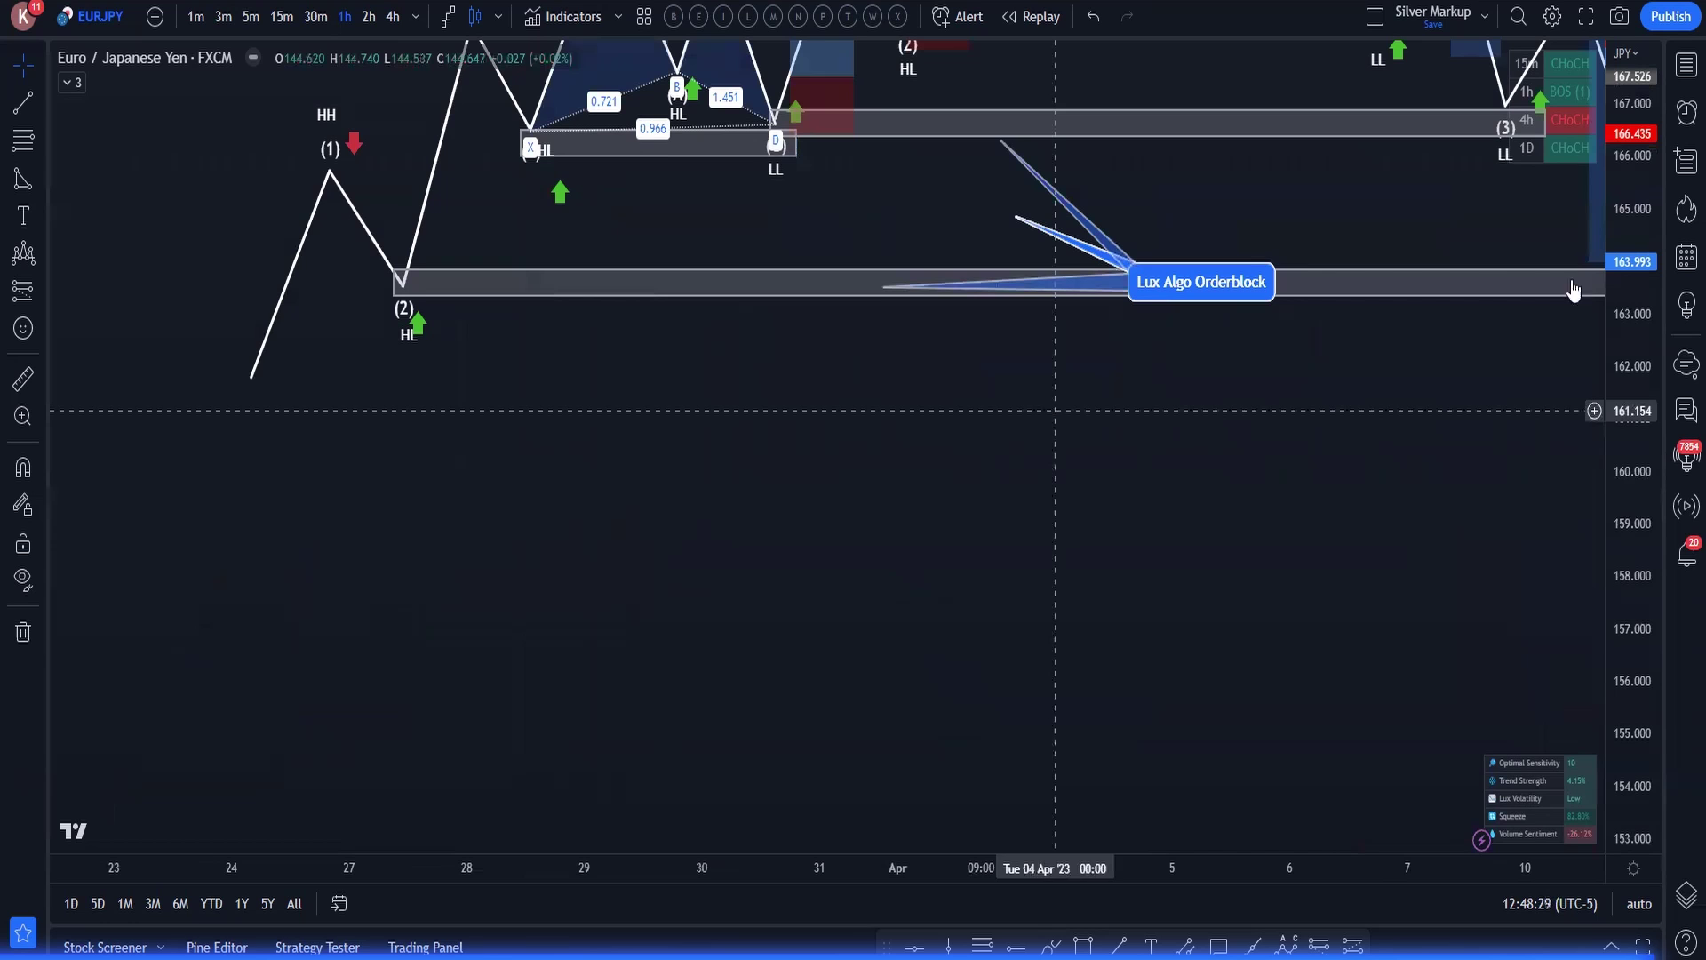
left_click(1636, 905)
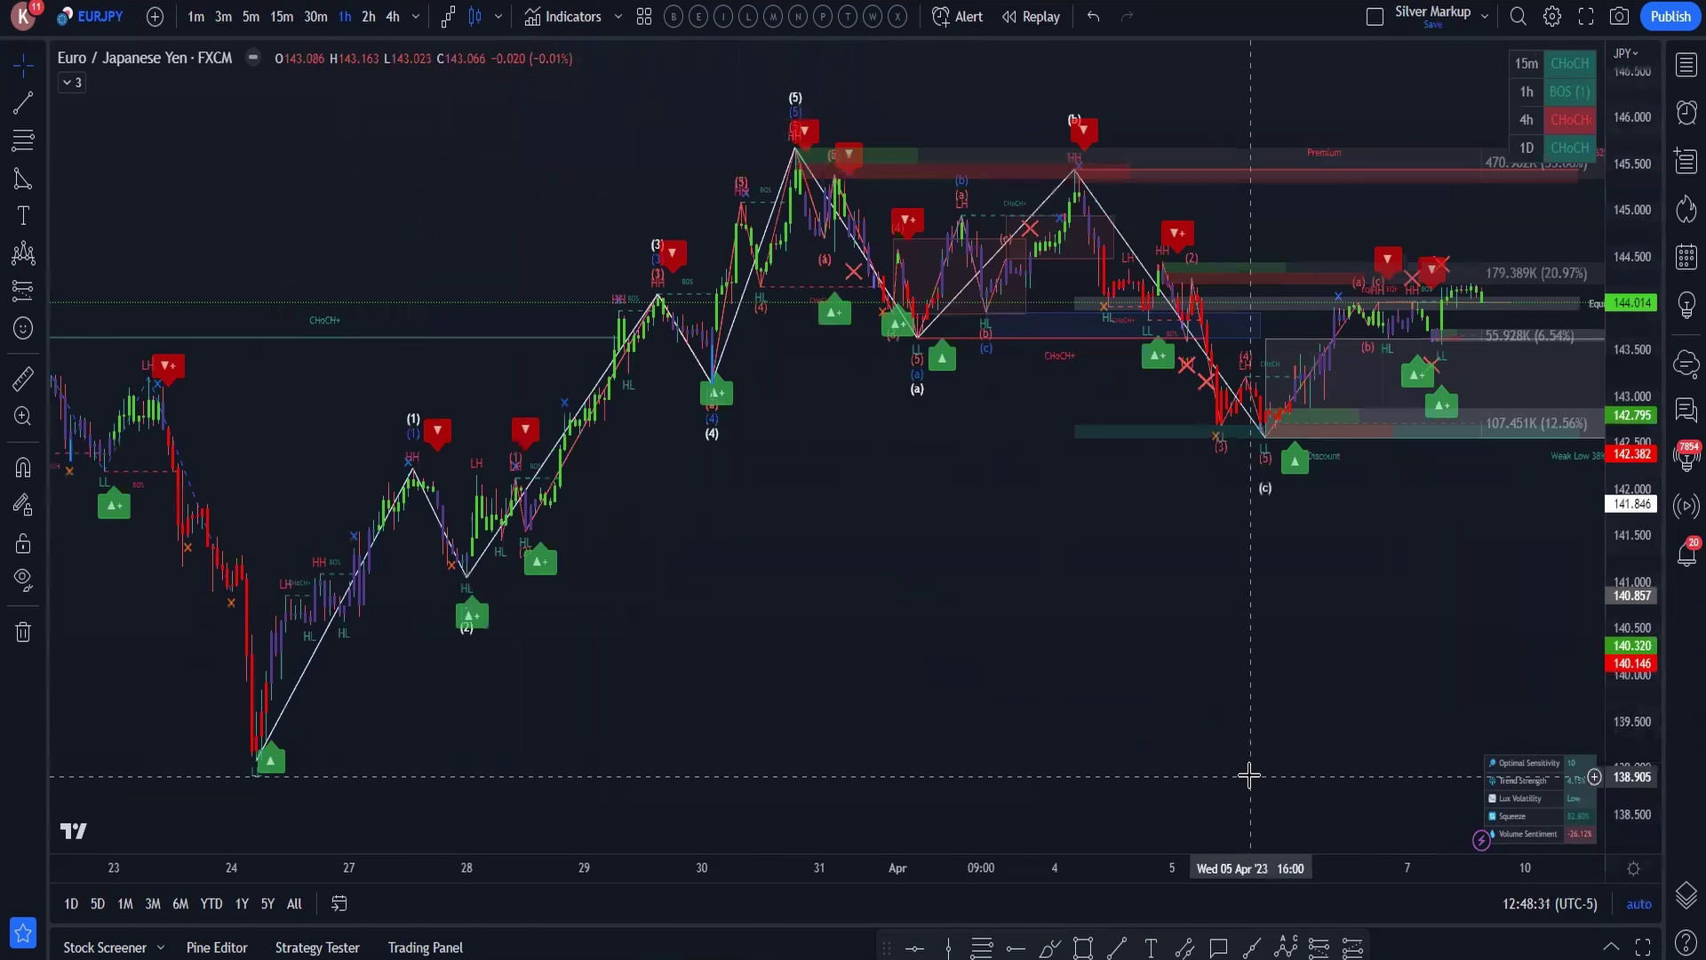
left_click_drag(708, 584, 1002, 705)
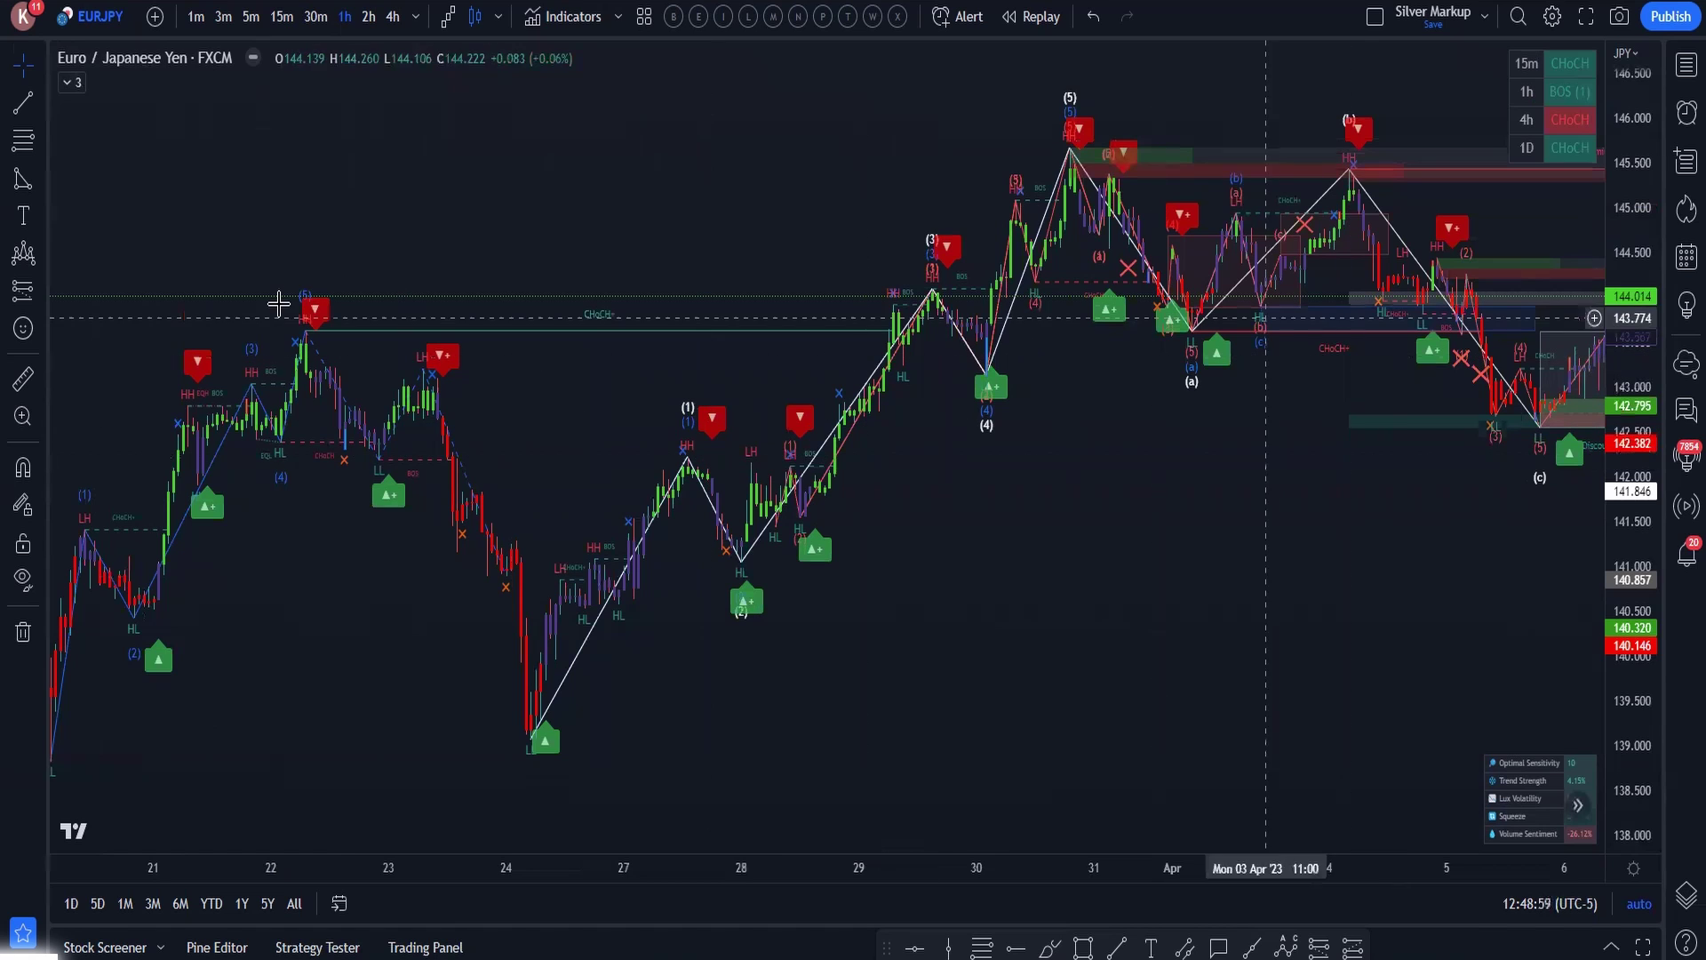
- Expand the list of indicators applied to the chart and search the indicator library for "lux"
left_click(72, 82)
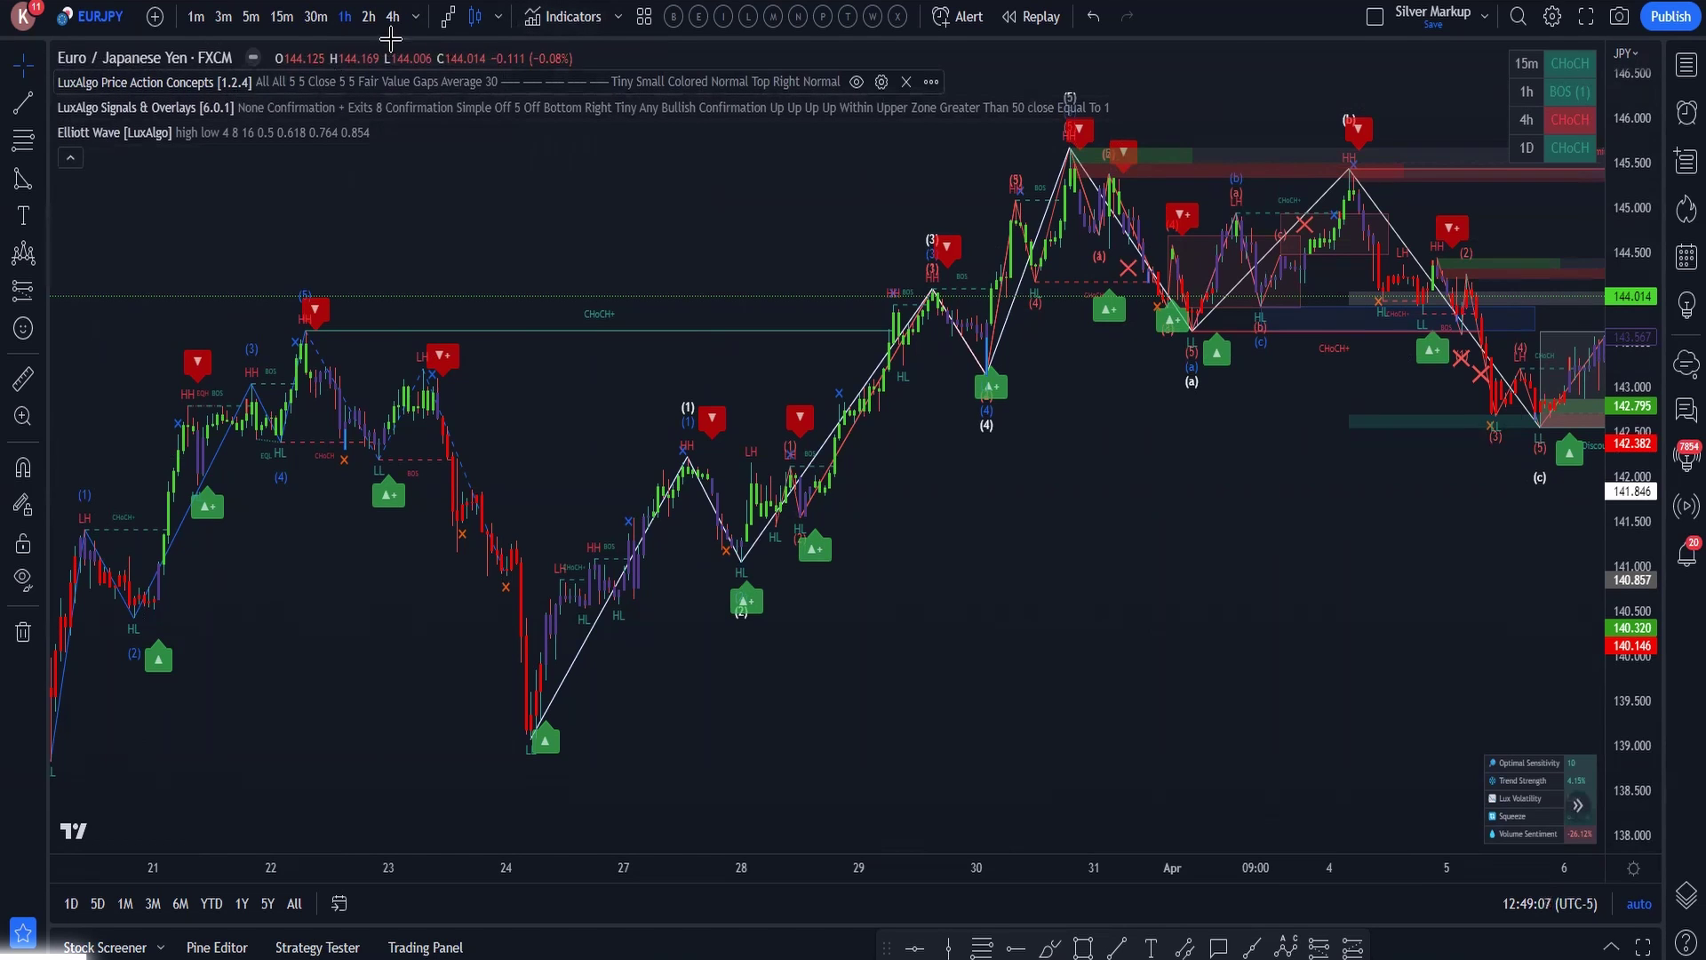
left_click(544, 20)
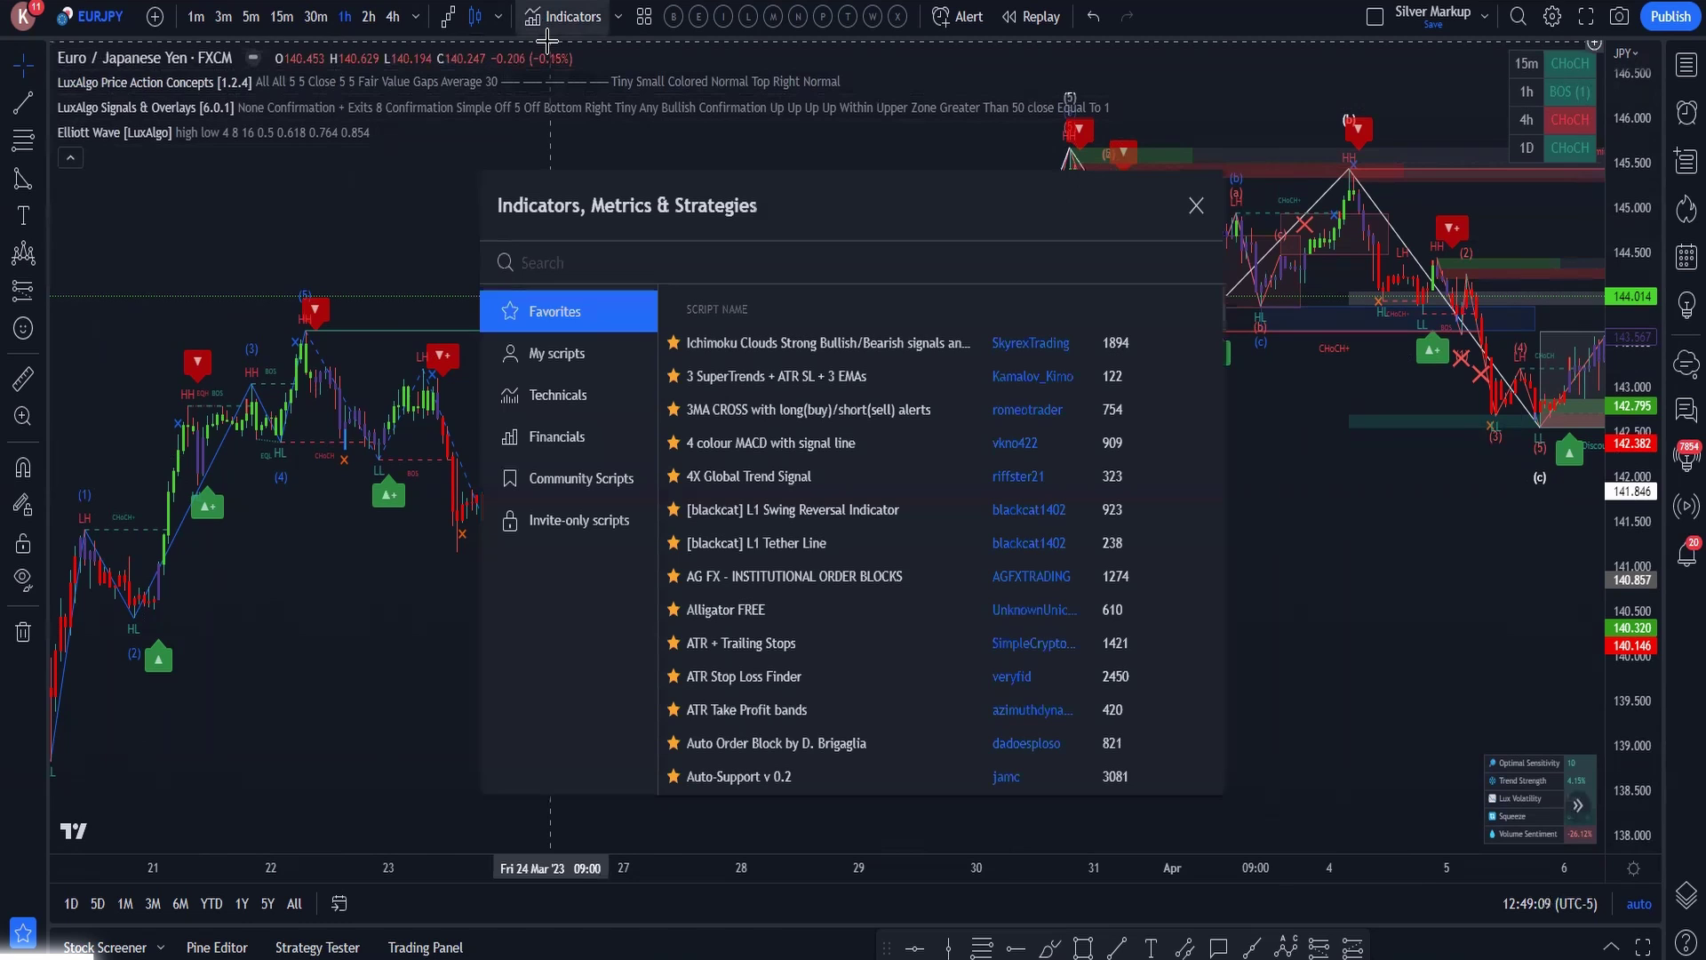
type("lux")
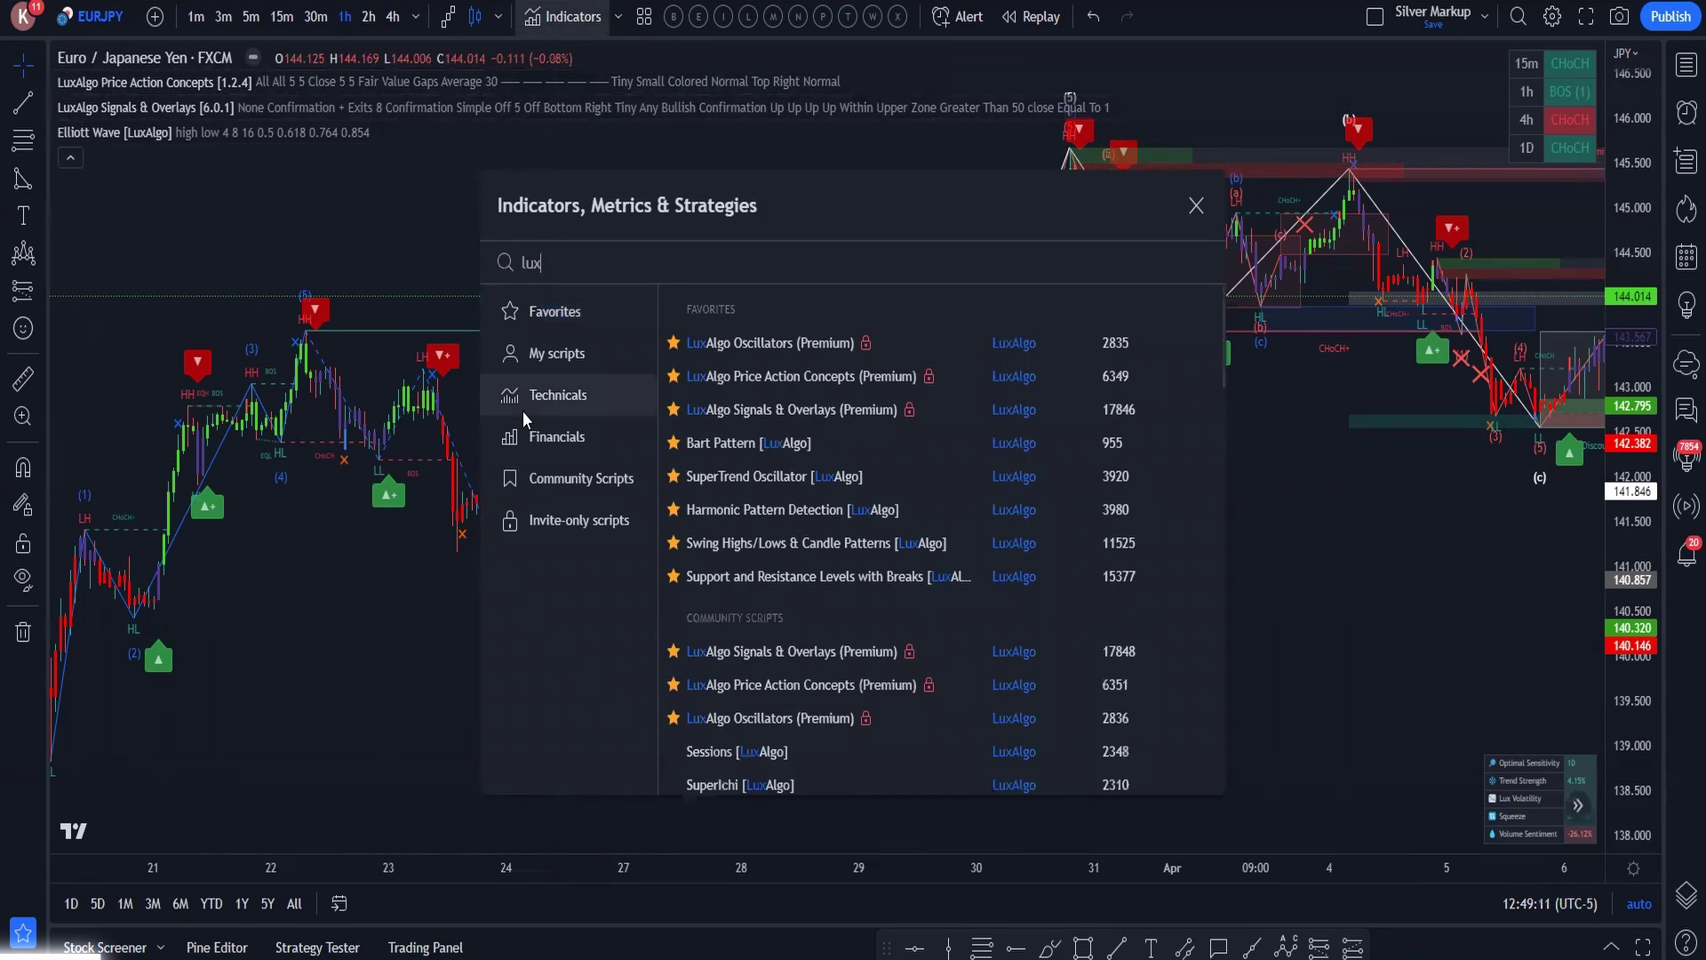
- Look through the invite-only scripts in the indicator library for the premium LuxAlgo indicators, searching again for "lux", and leave the library
left_click(565, 515)
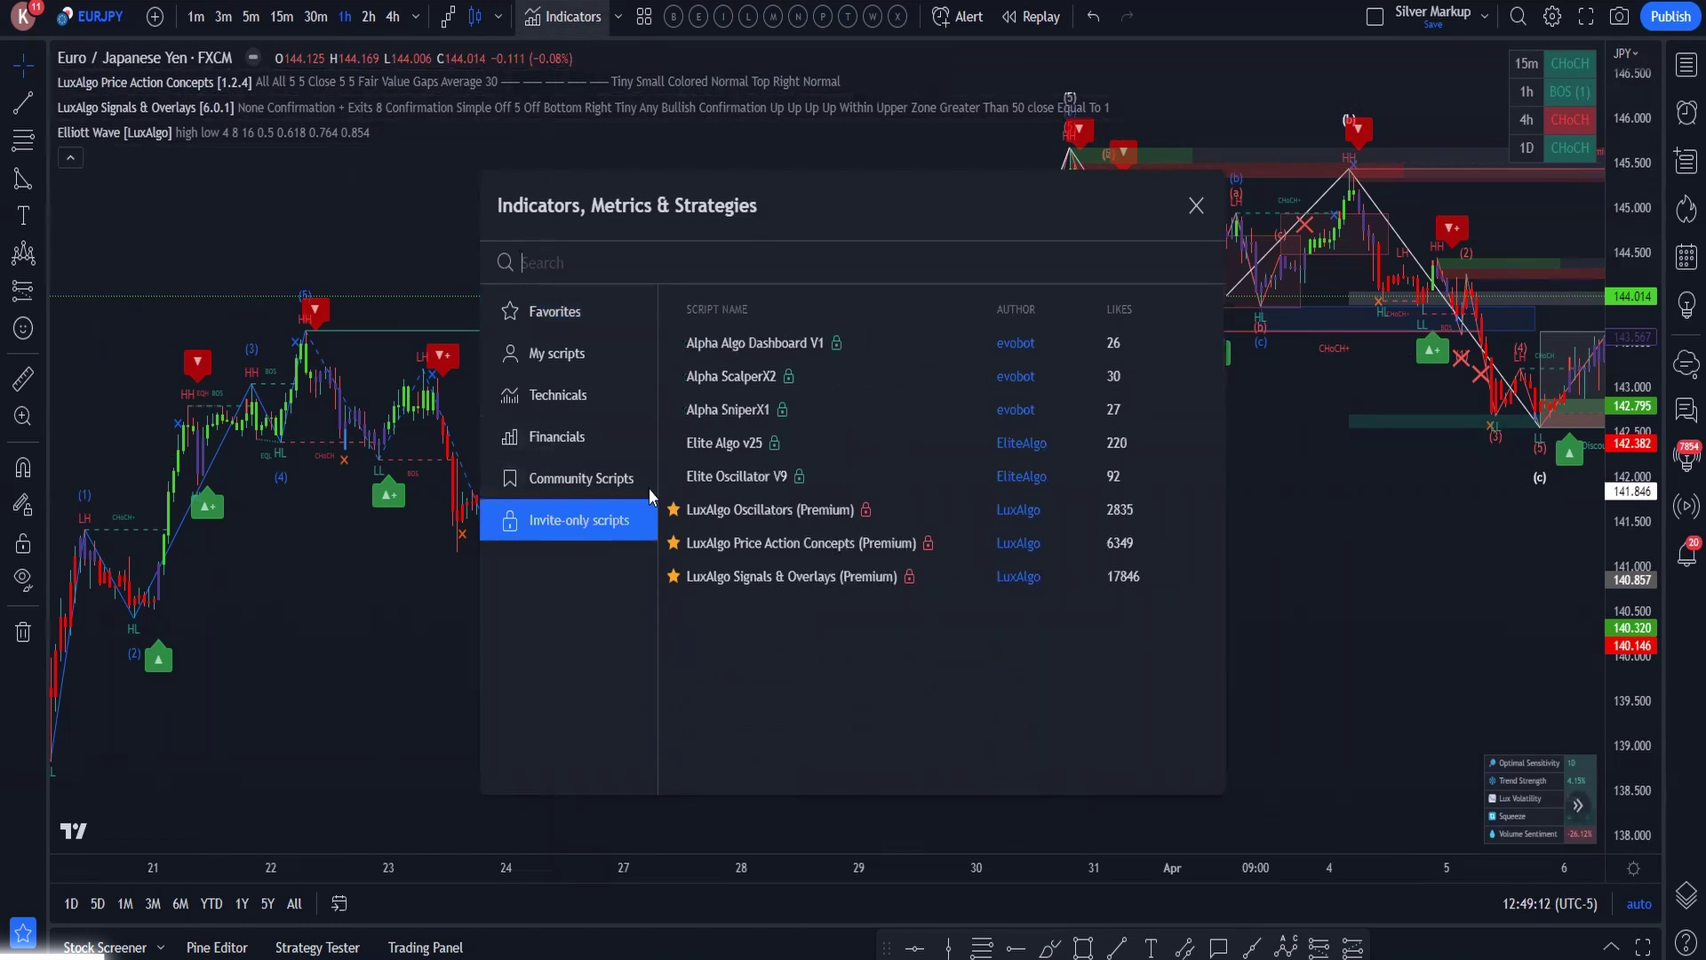
left_click(617, 268)
type("lux")
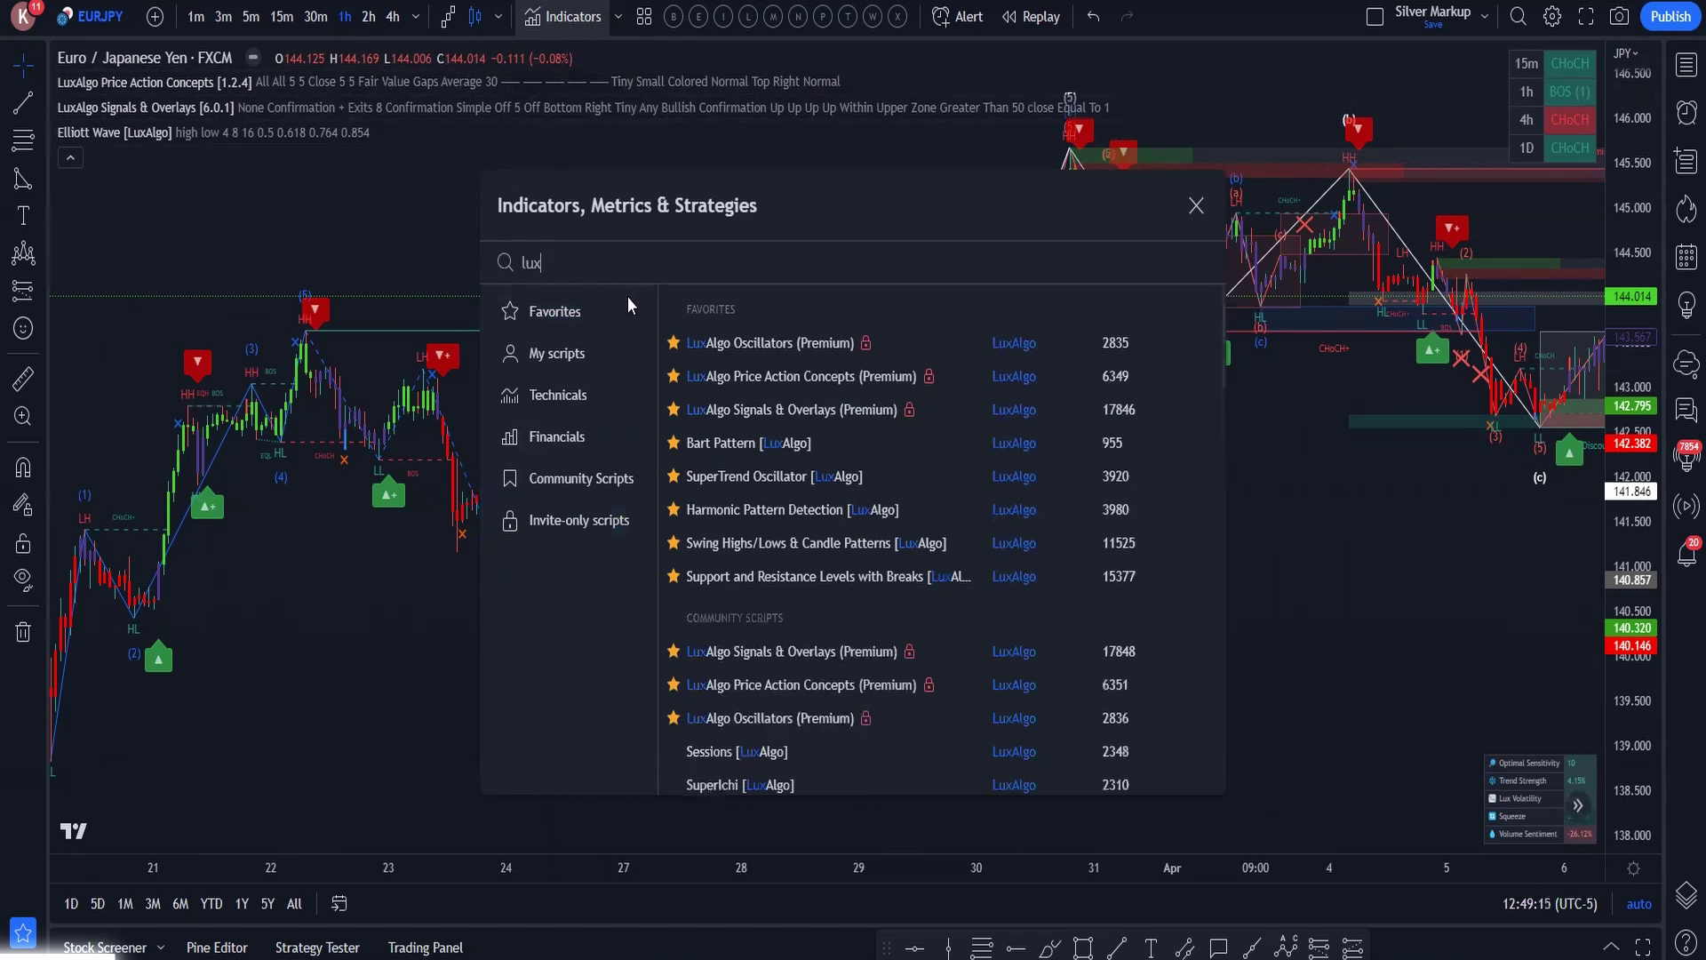
left_click(569, 520)
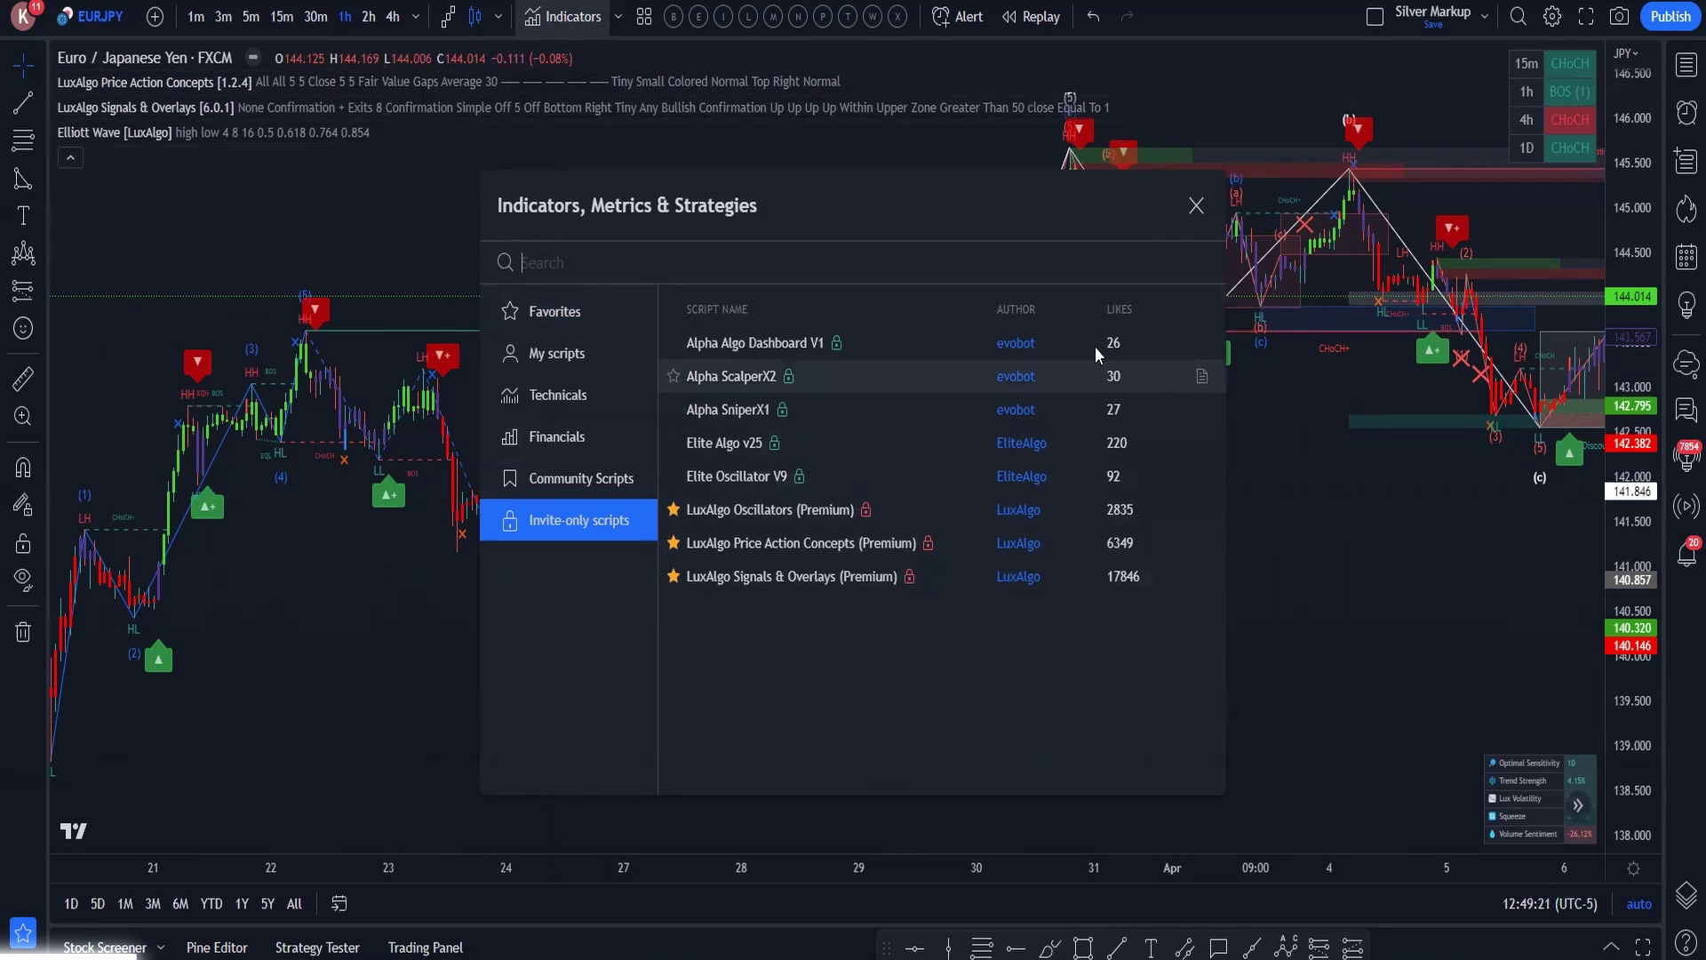
left_click(1195, 207)
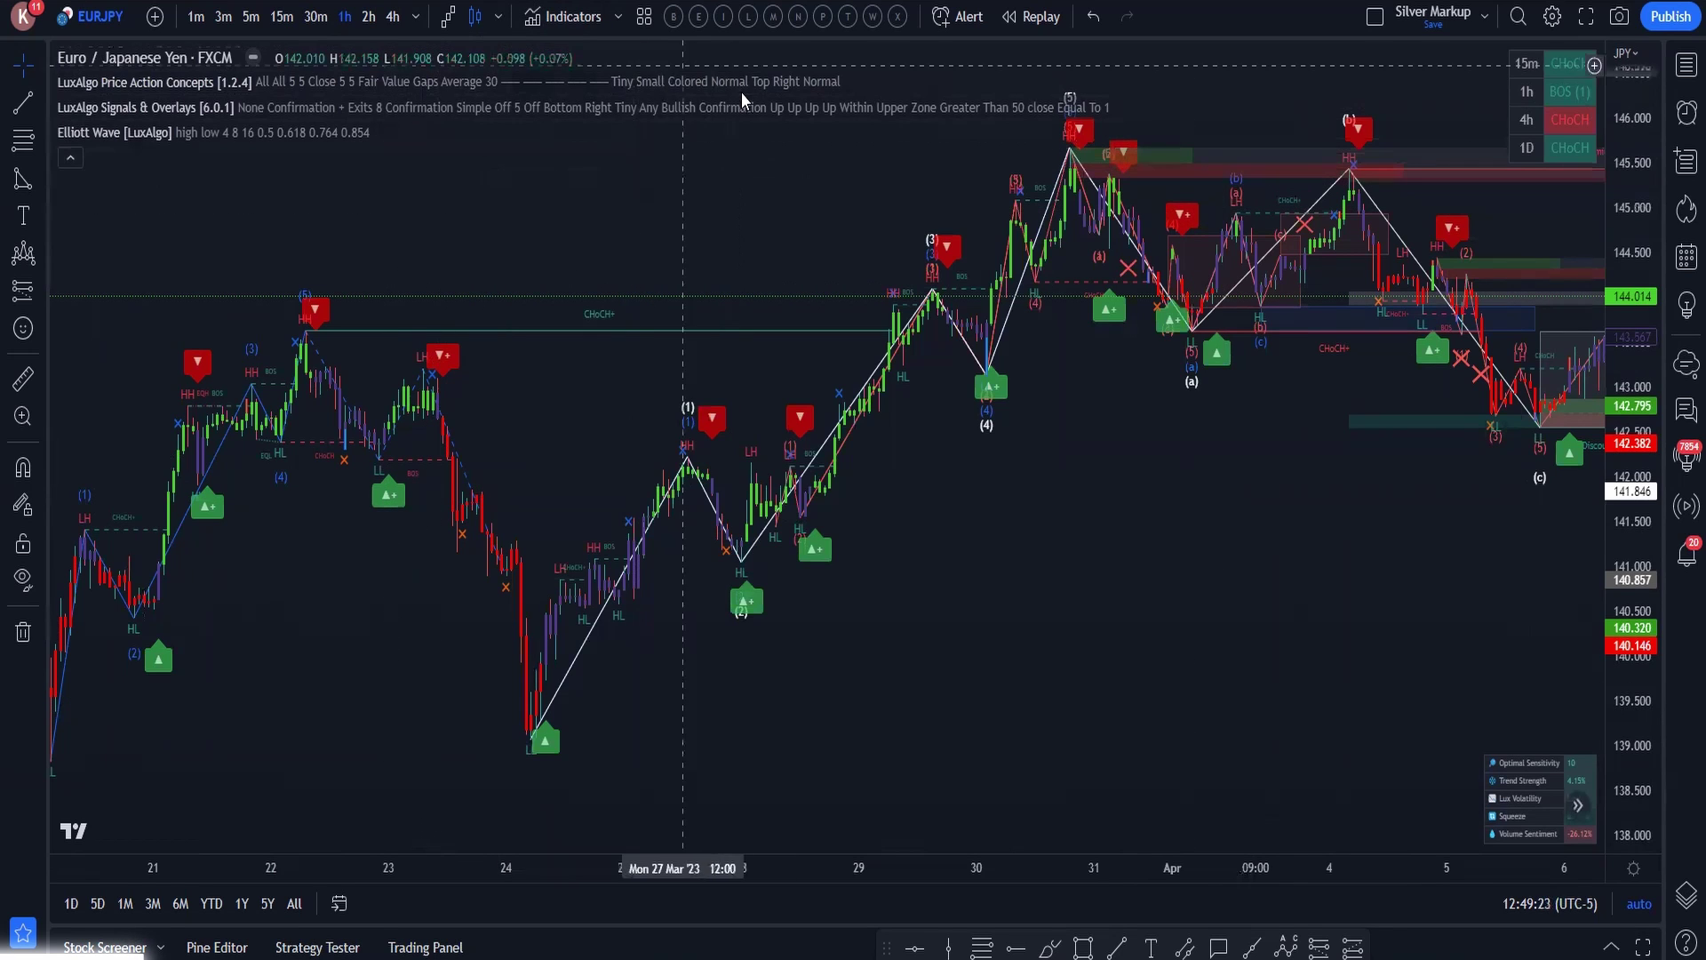
- Look briefly at the LuxAlgo Price Action Concepts settings, and review the LuxAlgo Signals & Overlays inputs through to the alert conditions
left_click(891, 81)
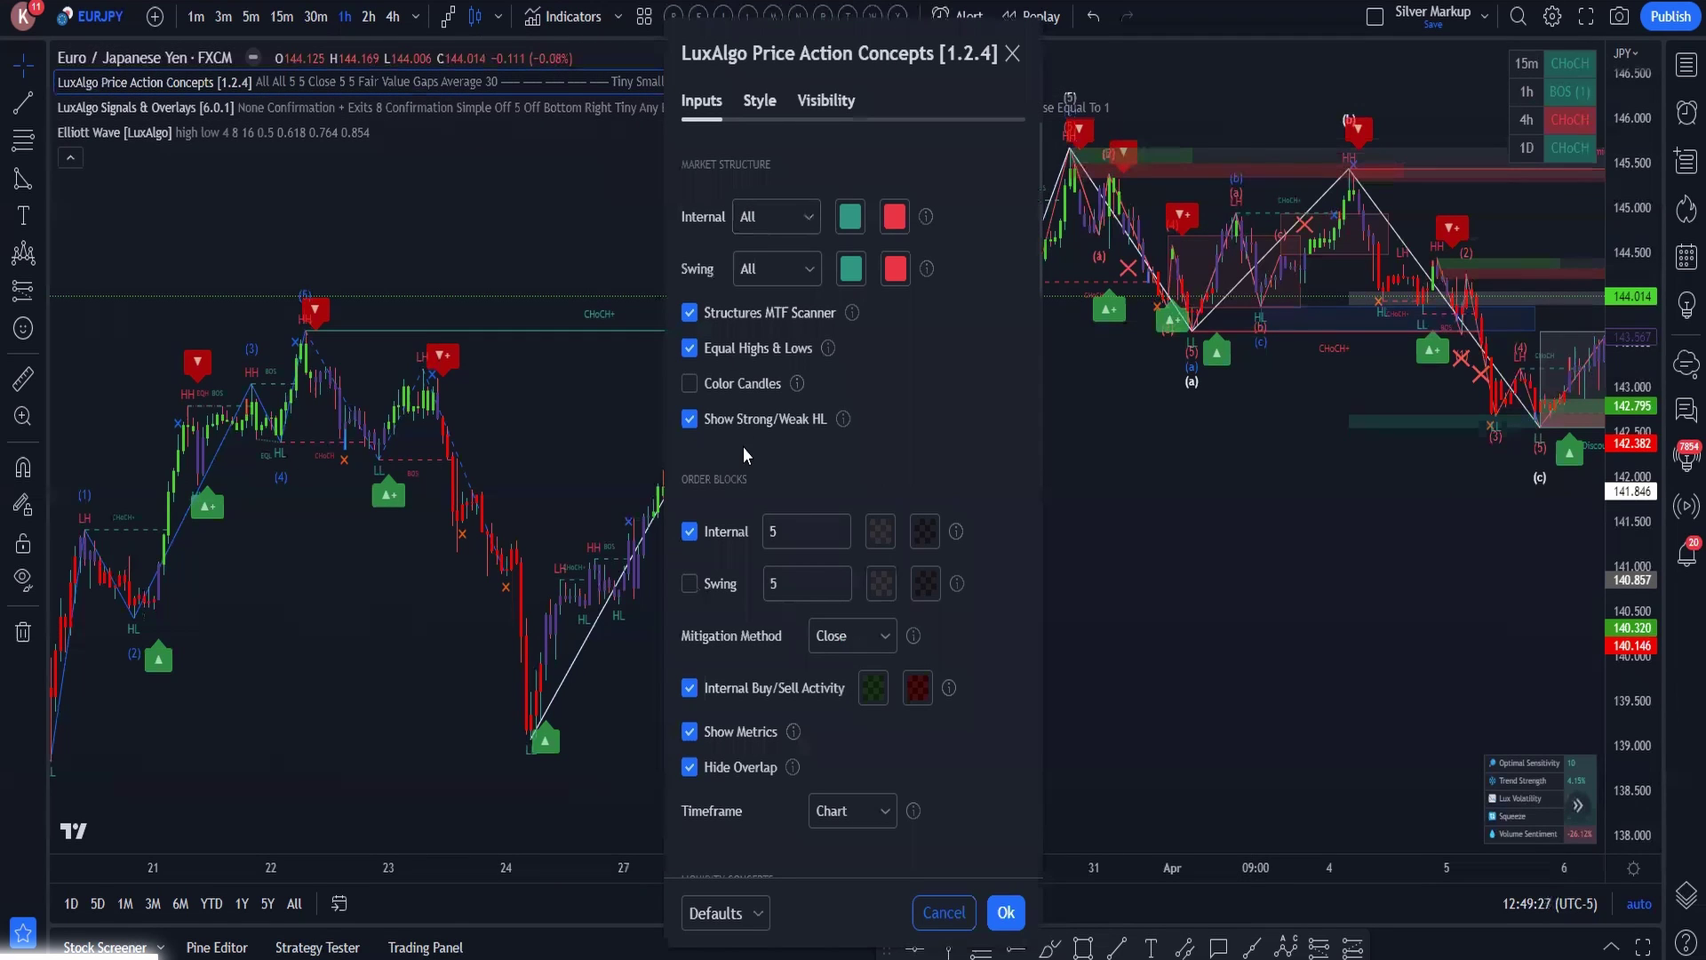
left_click(1012, 55)
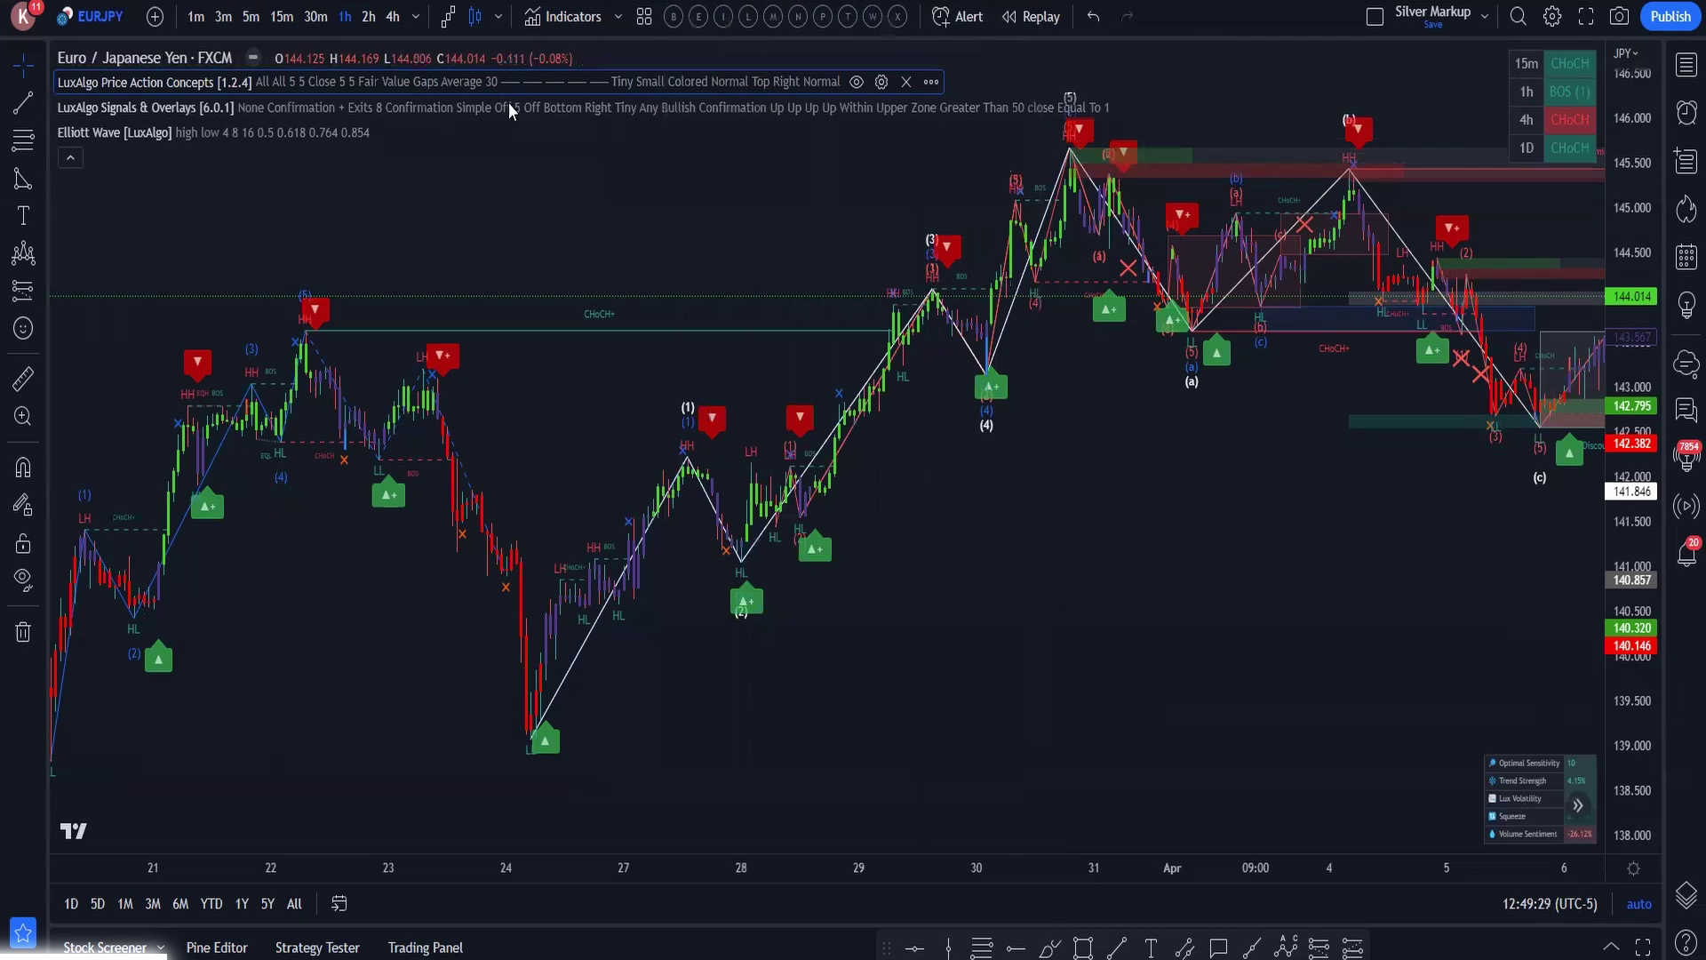
left_click(1150, 108)
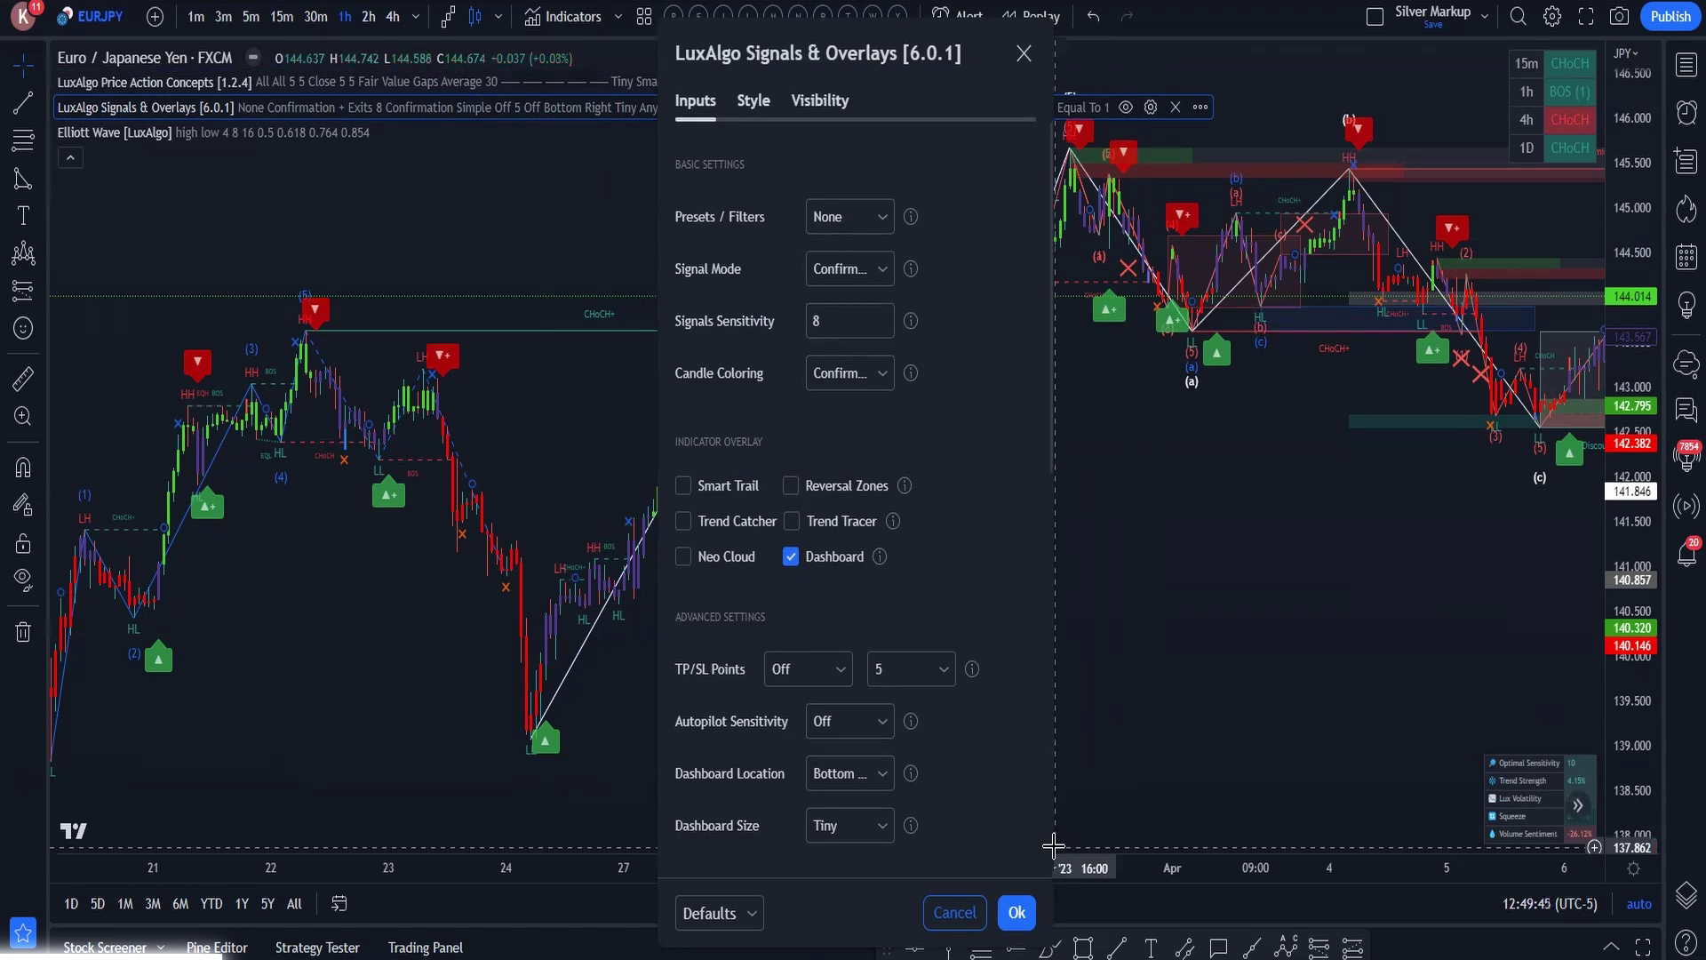
scroll(917, 672, "down", 10)
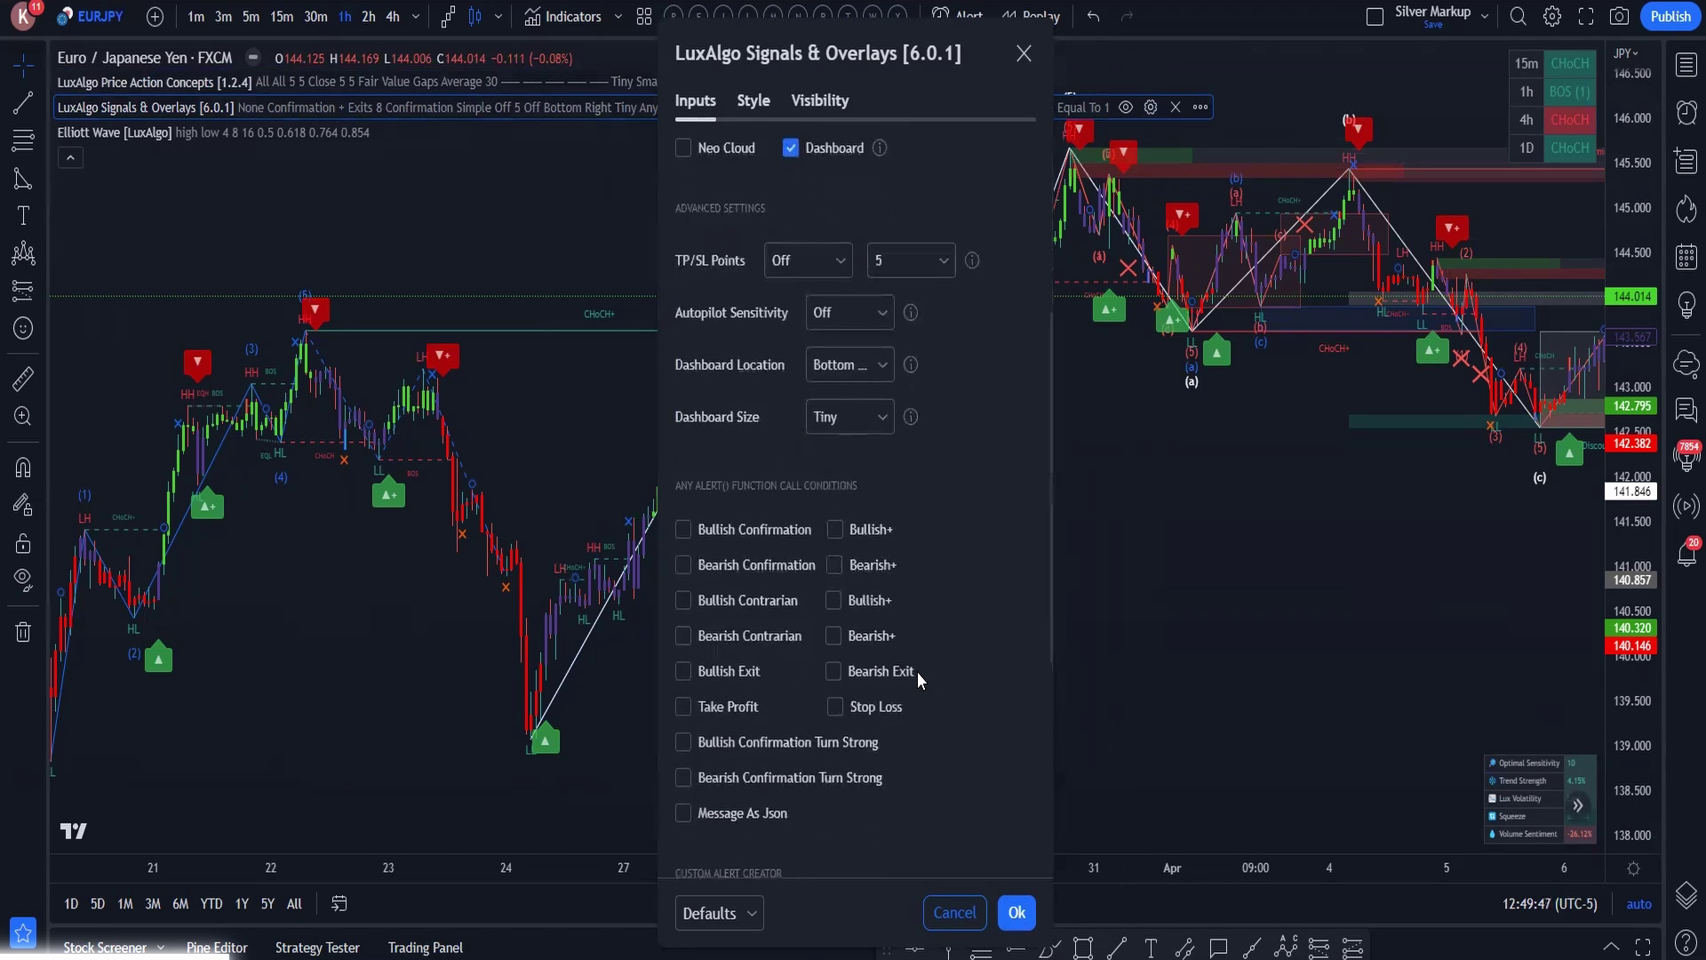
scroll(918, 672, "up", 5)
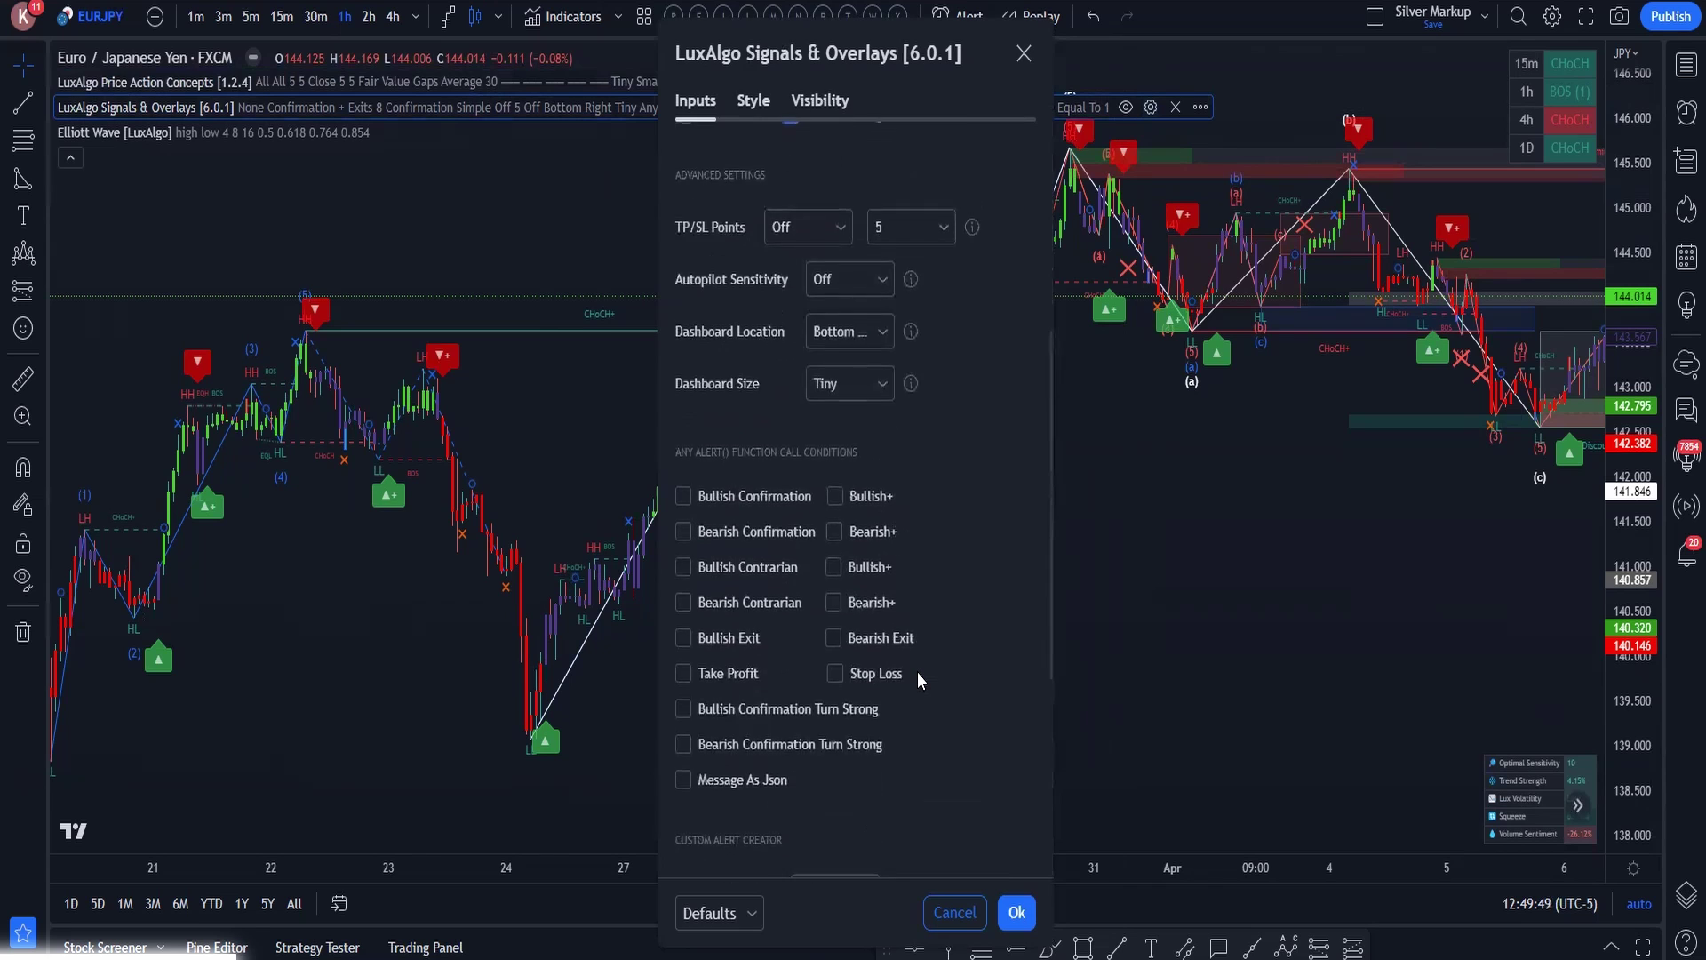
scroll(917, 672, "up", 4)
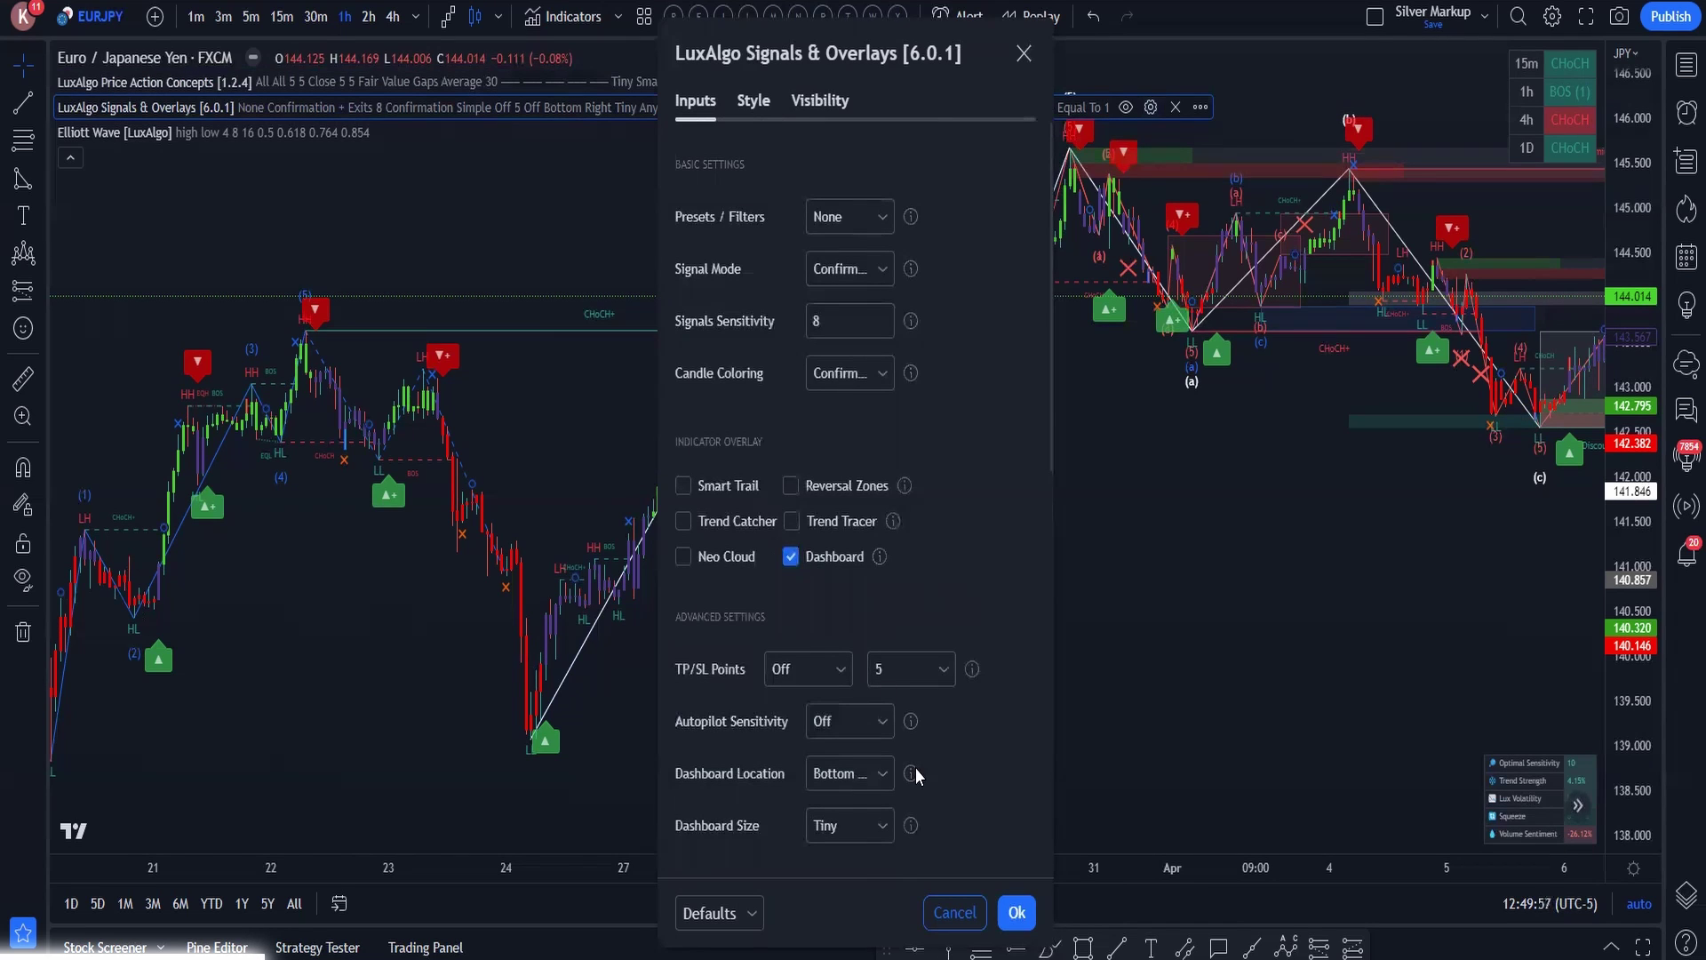
left_click(1017, 913)
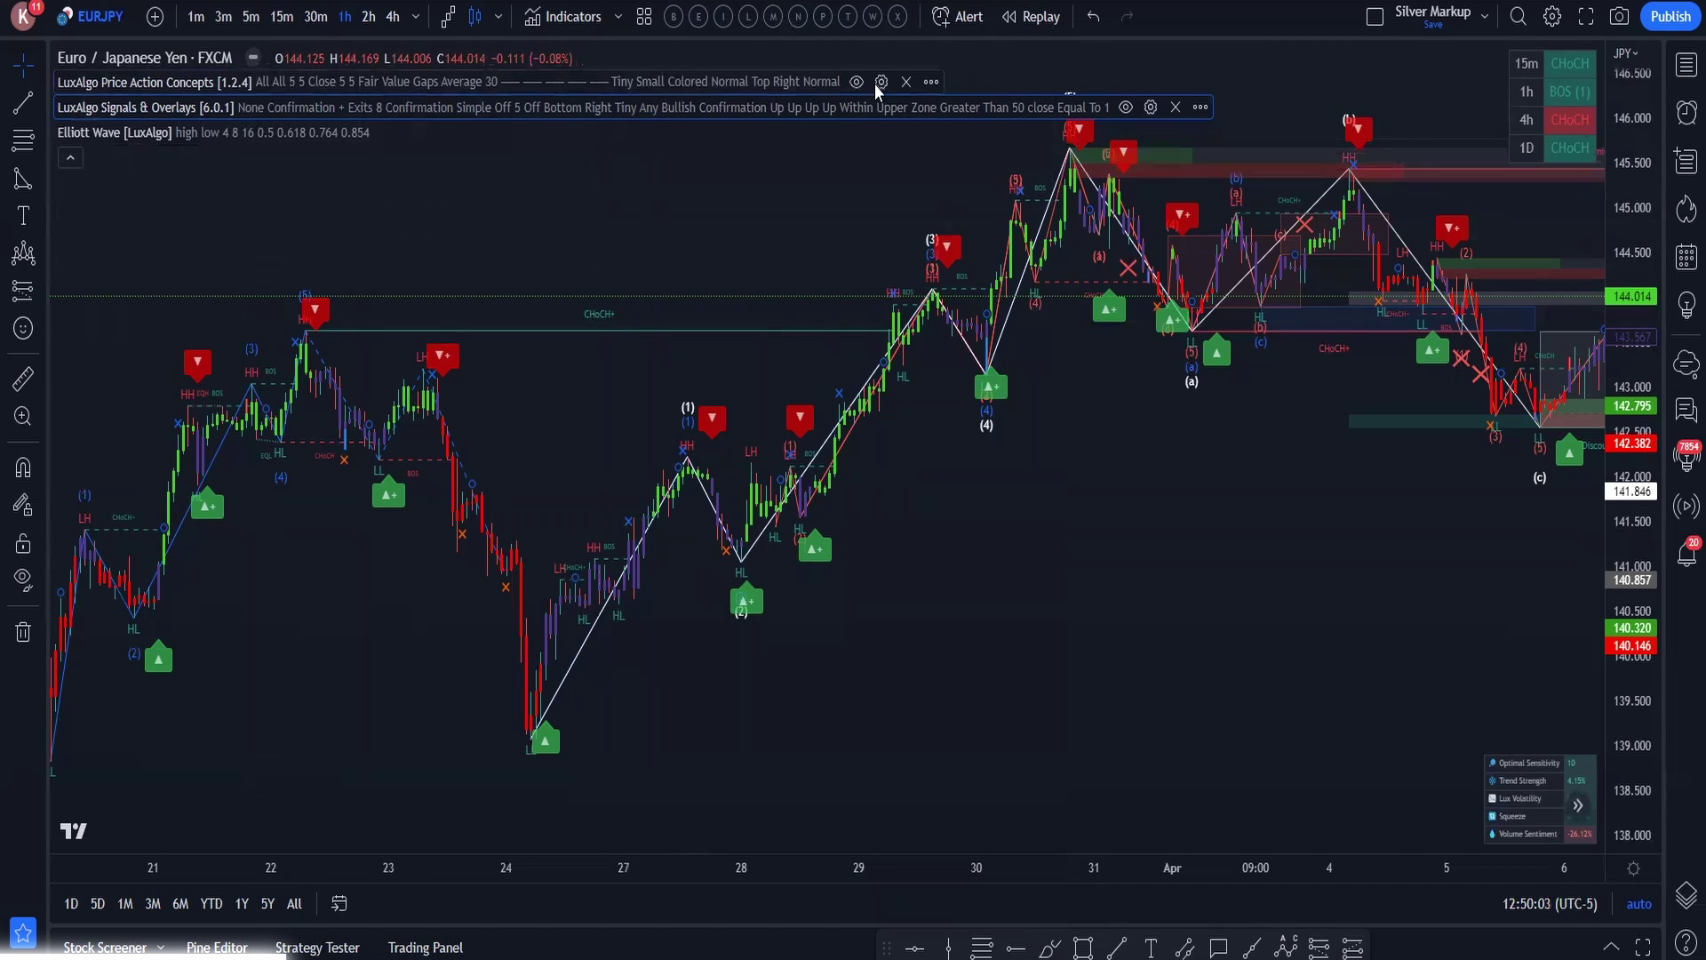
- Review the LuxAlgo Price Action Concepts inputs from market structure and order blocks through liquidity, imbalance and zones to general styling
left_click(881, 82)
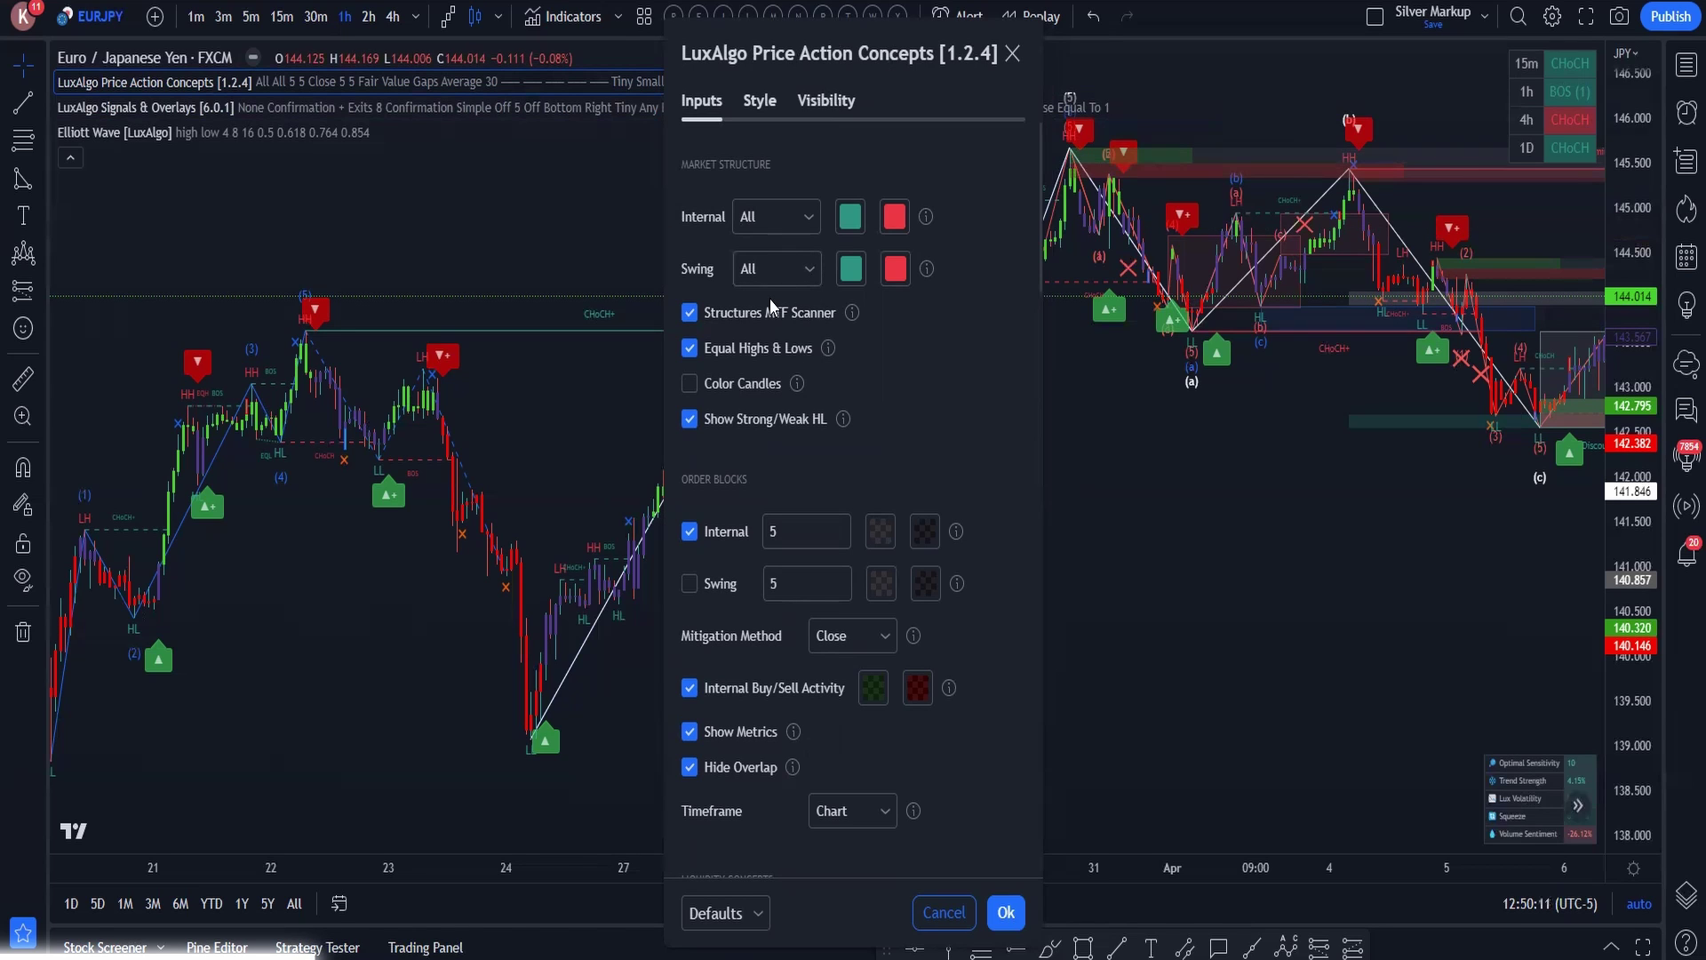
scroll(770, 302, "down", 2)
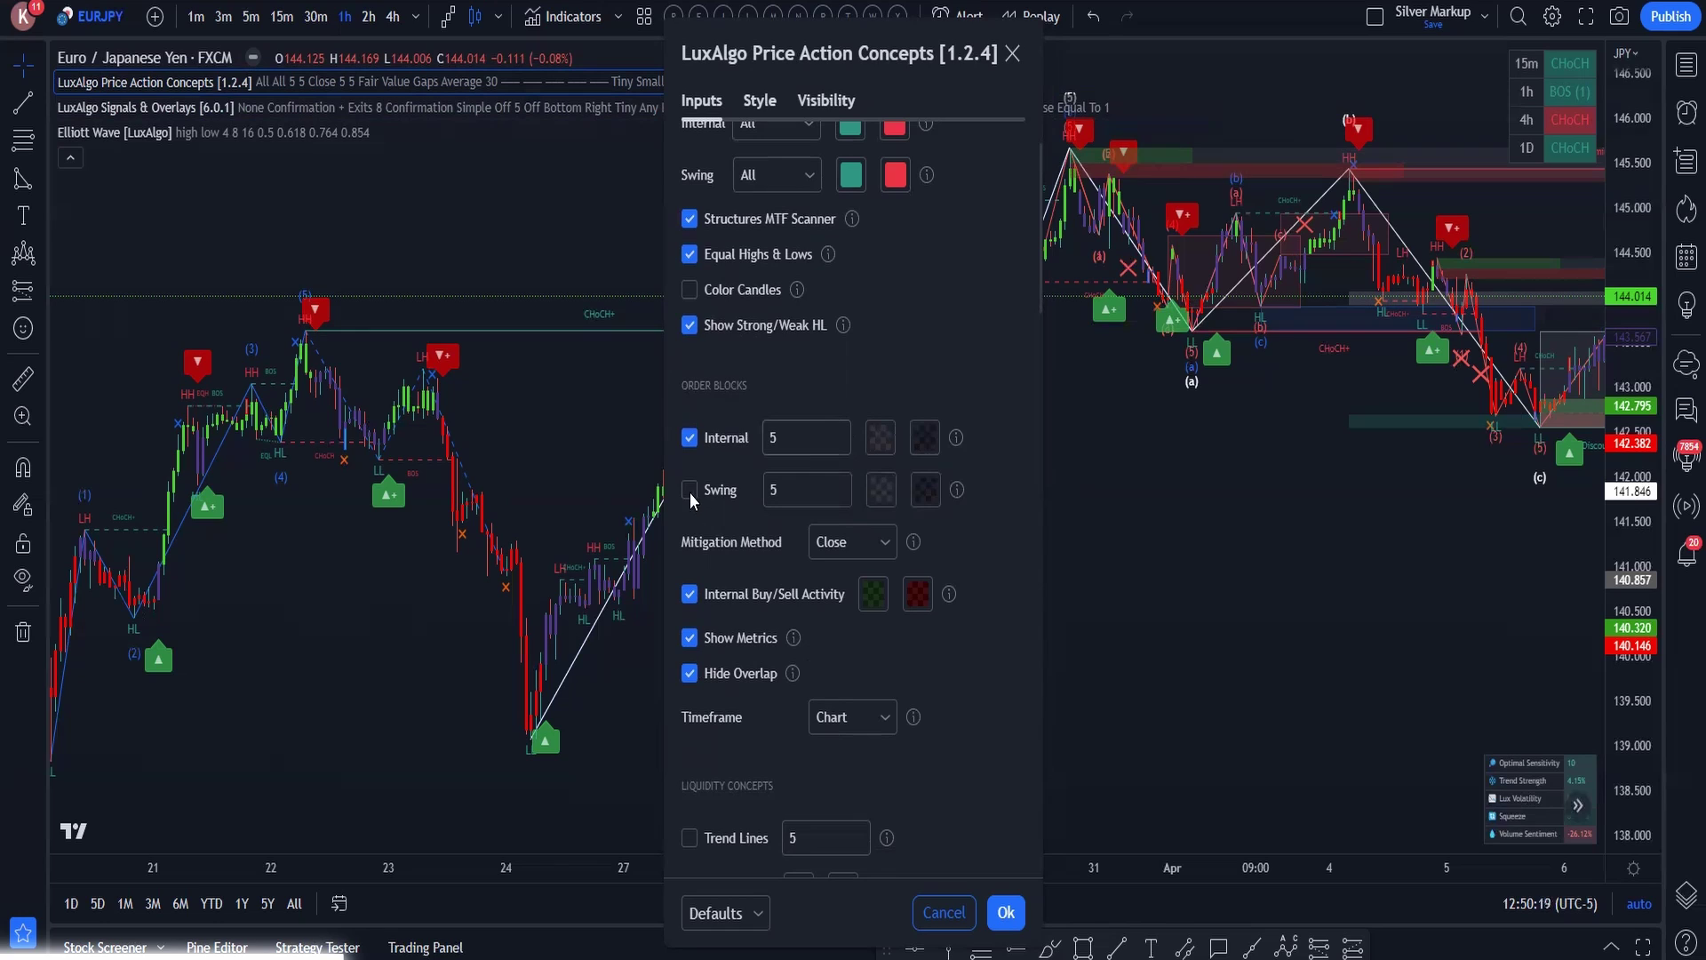
type("5")
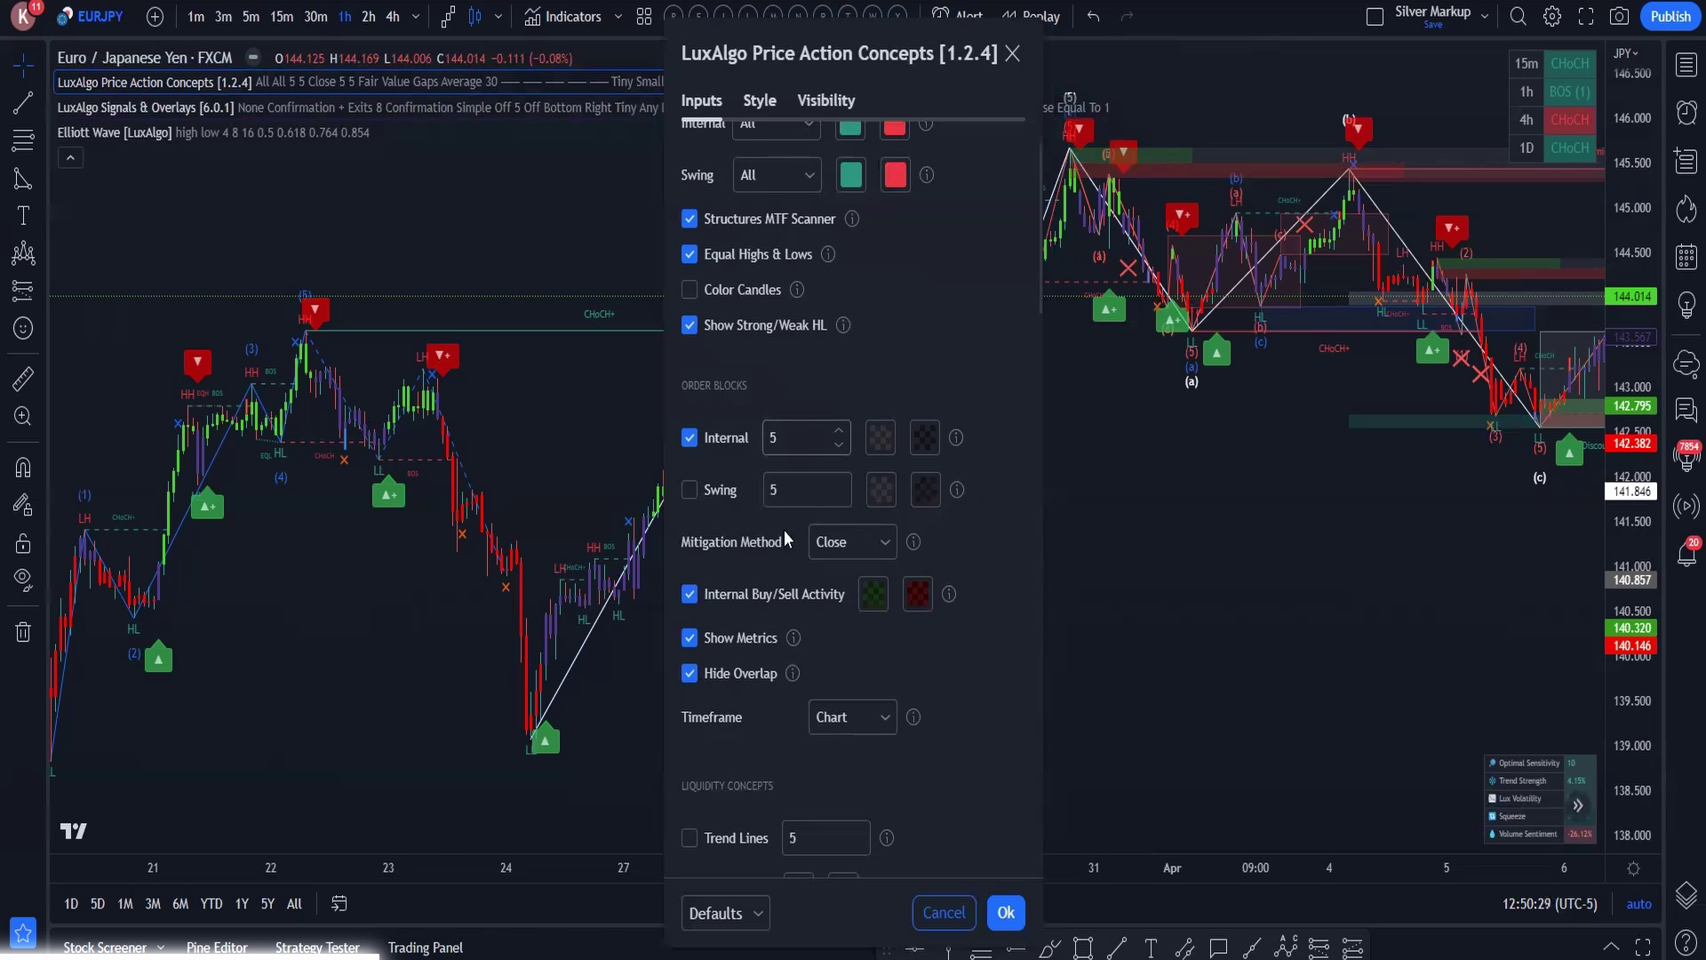
scroll(736, 720, "down", 5)
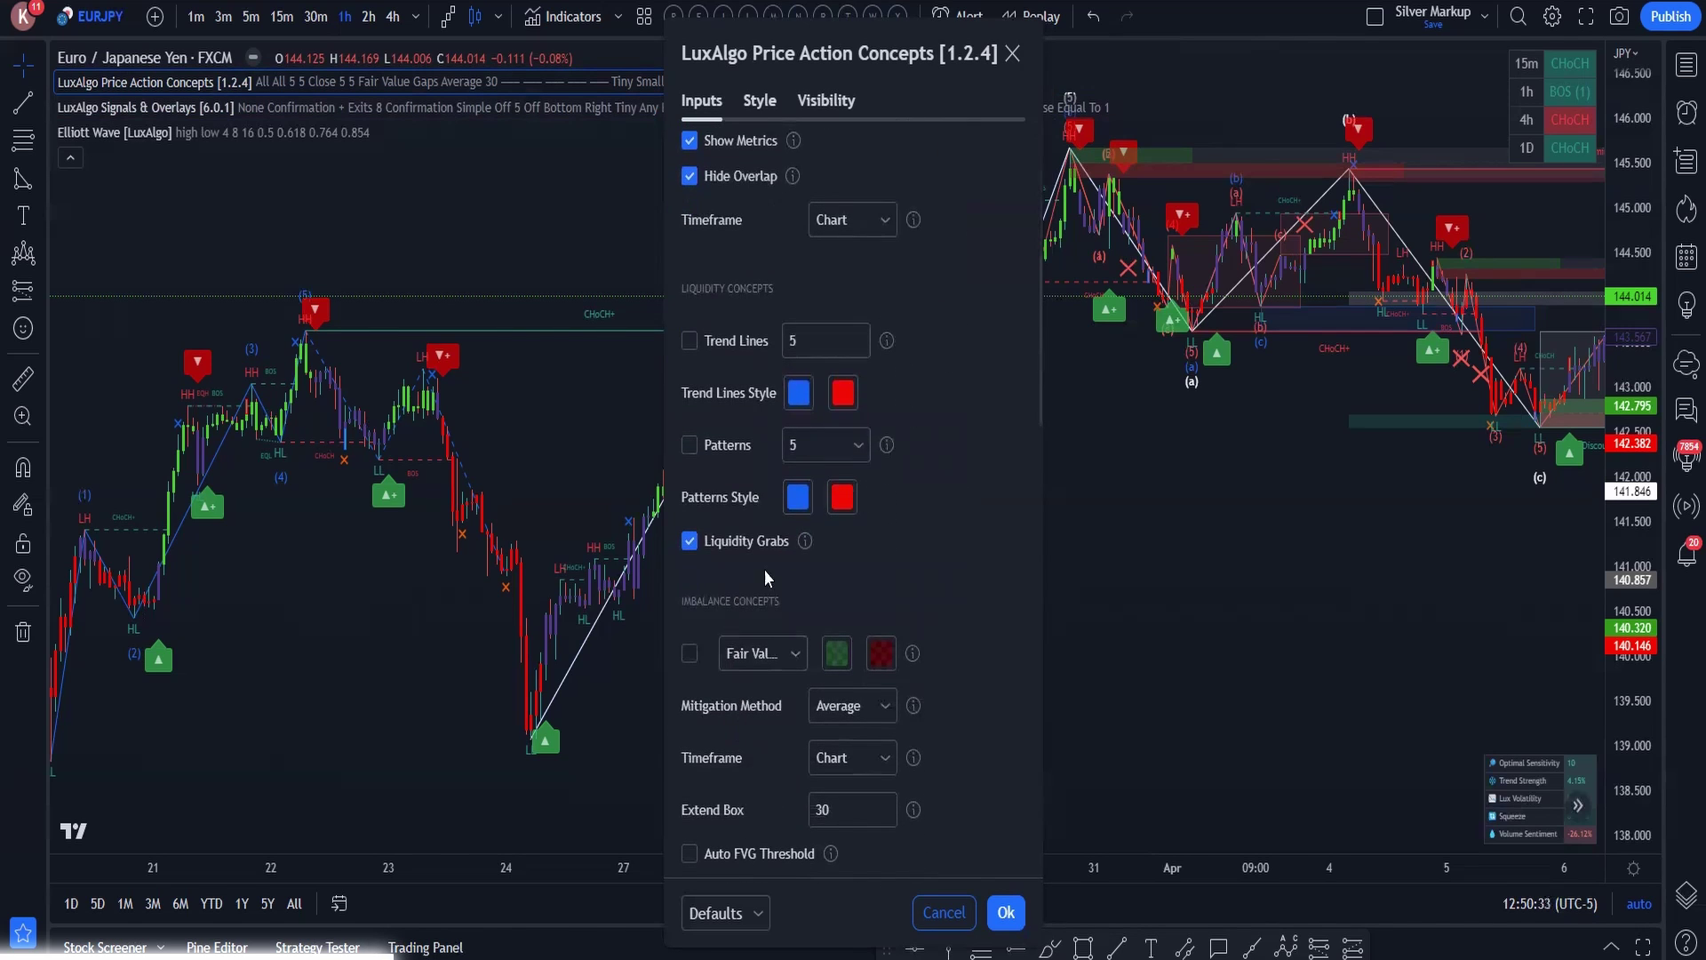
scroll(796, 576, "down", 7)
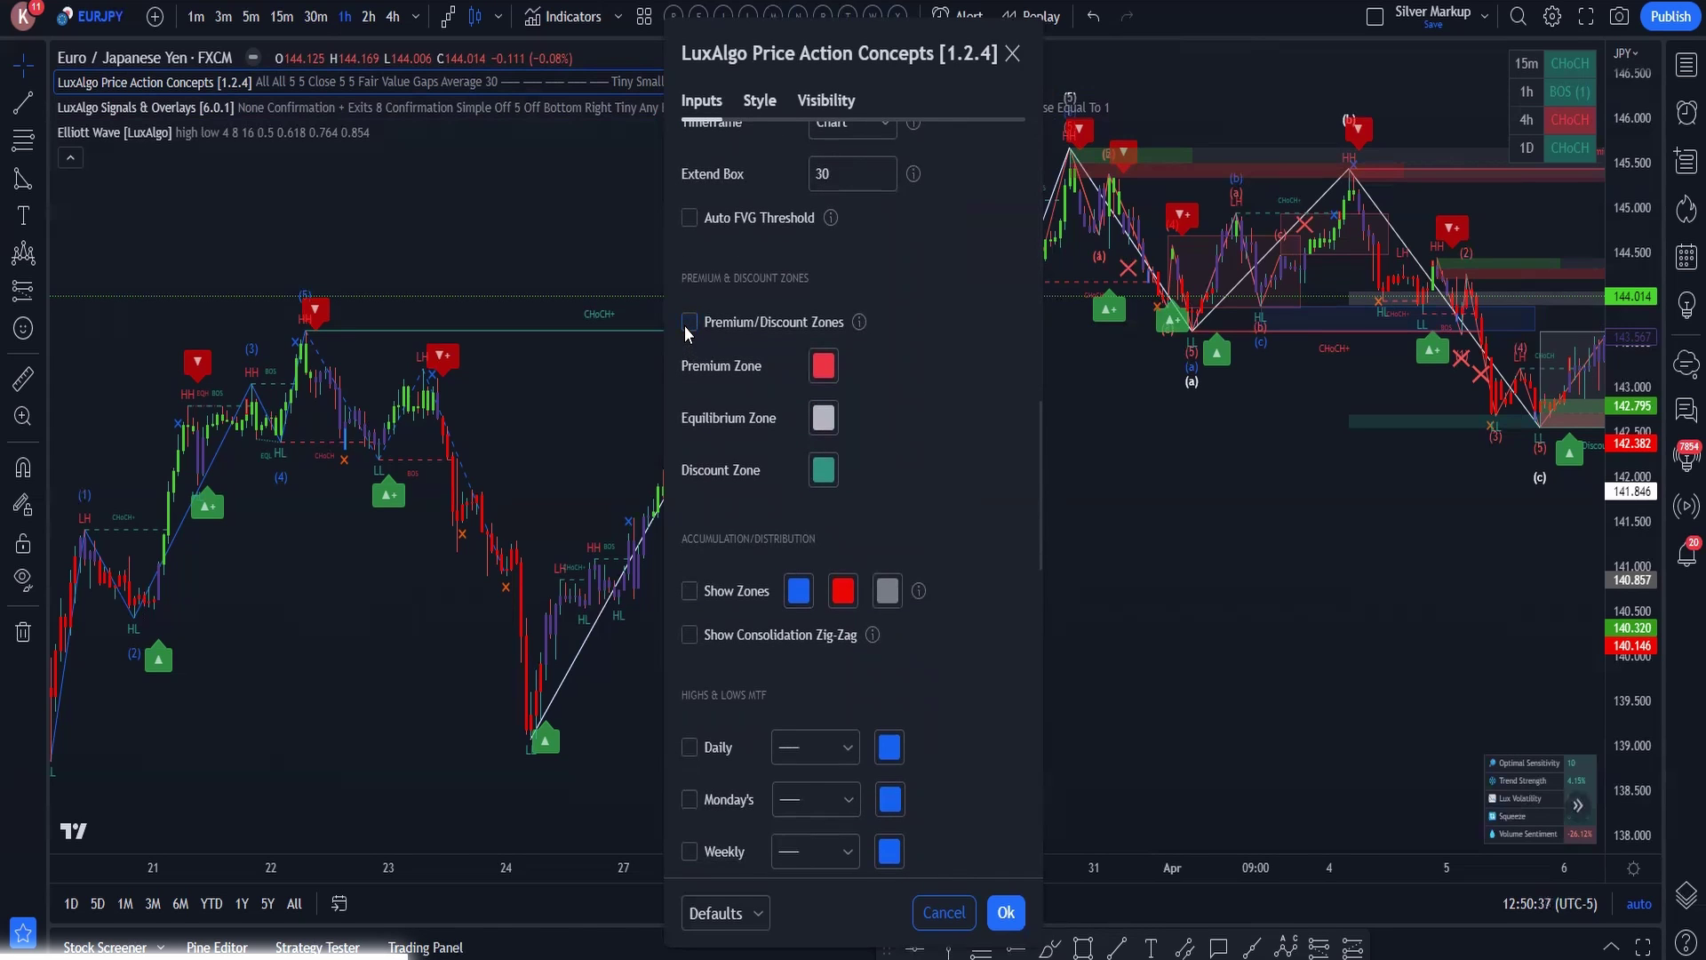
scroll(748, 537, "down", 10)
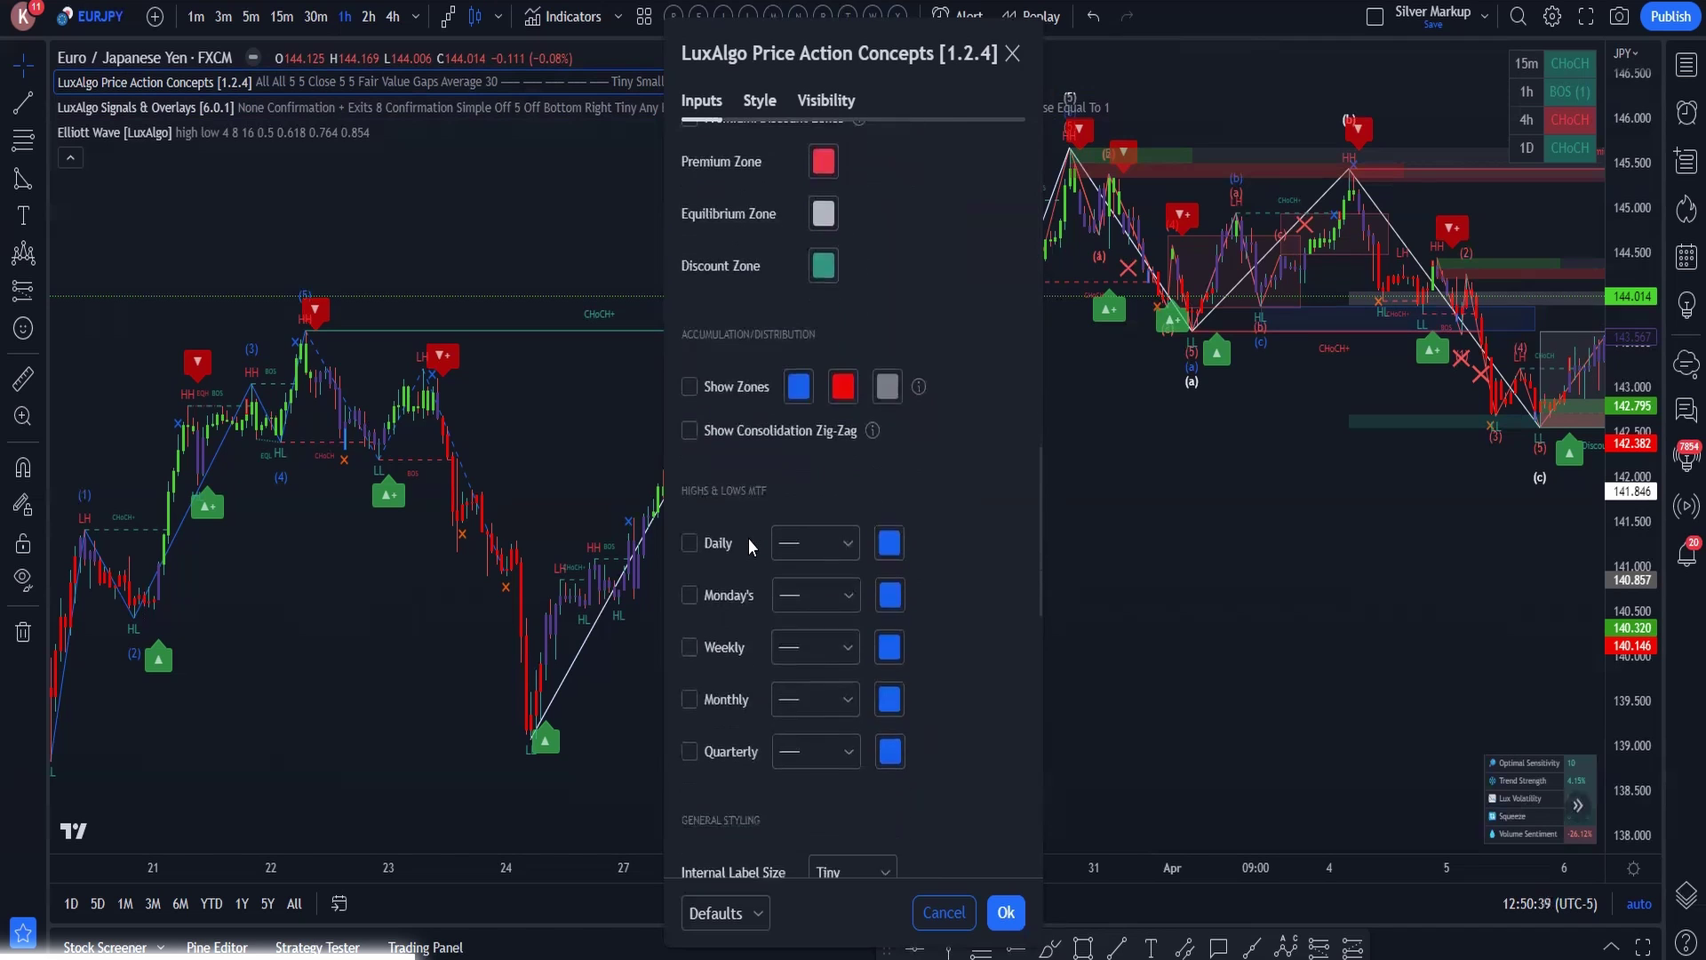
scroll(749, 537, "up", 12)
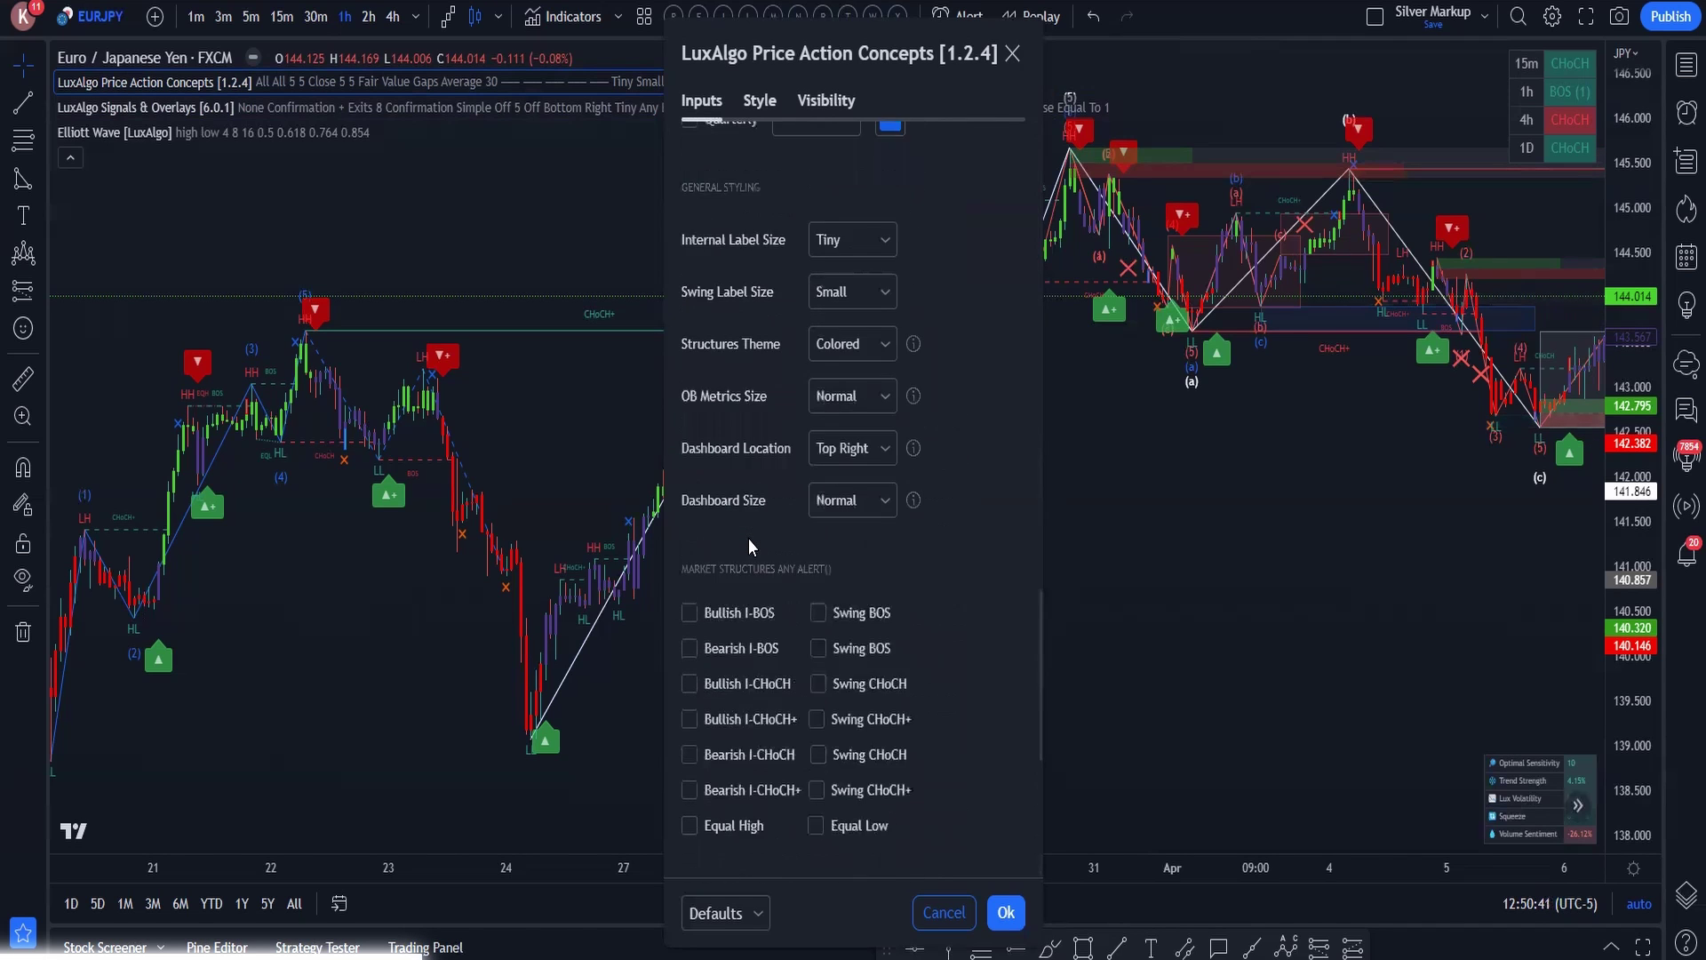
scroll(748, 537, "up", 4)
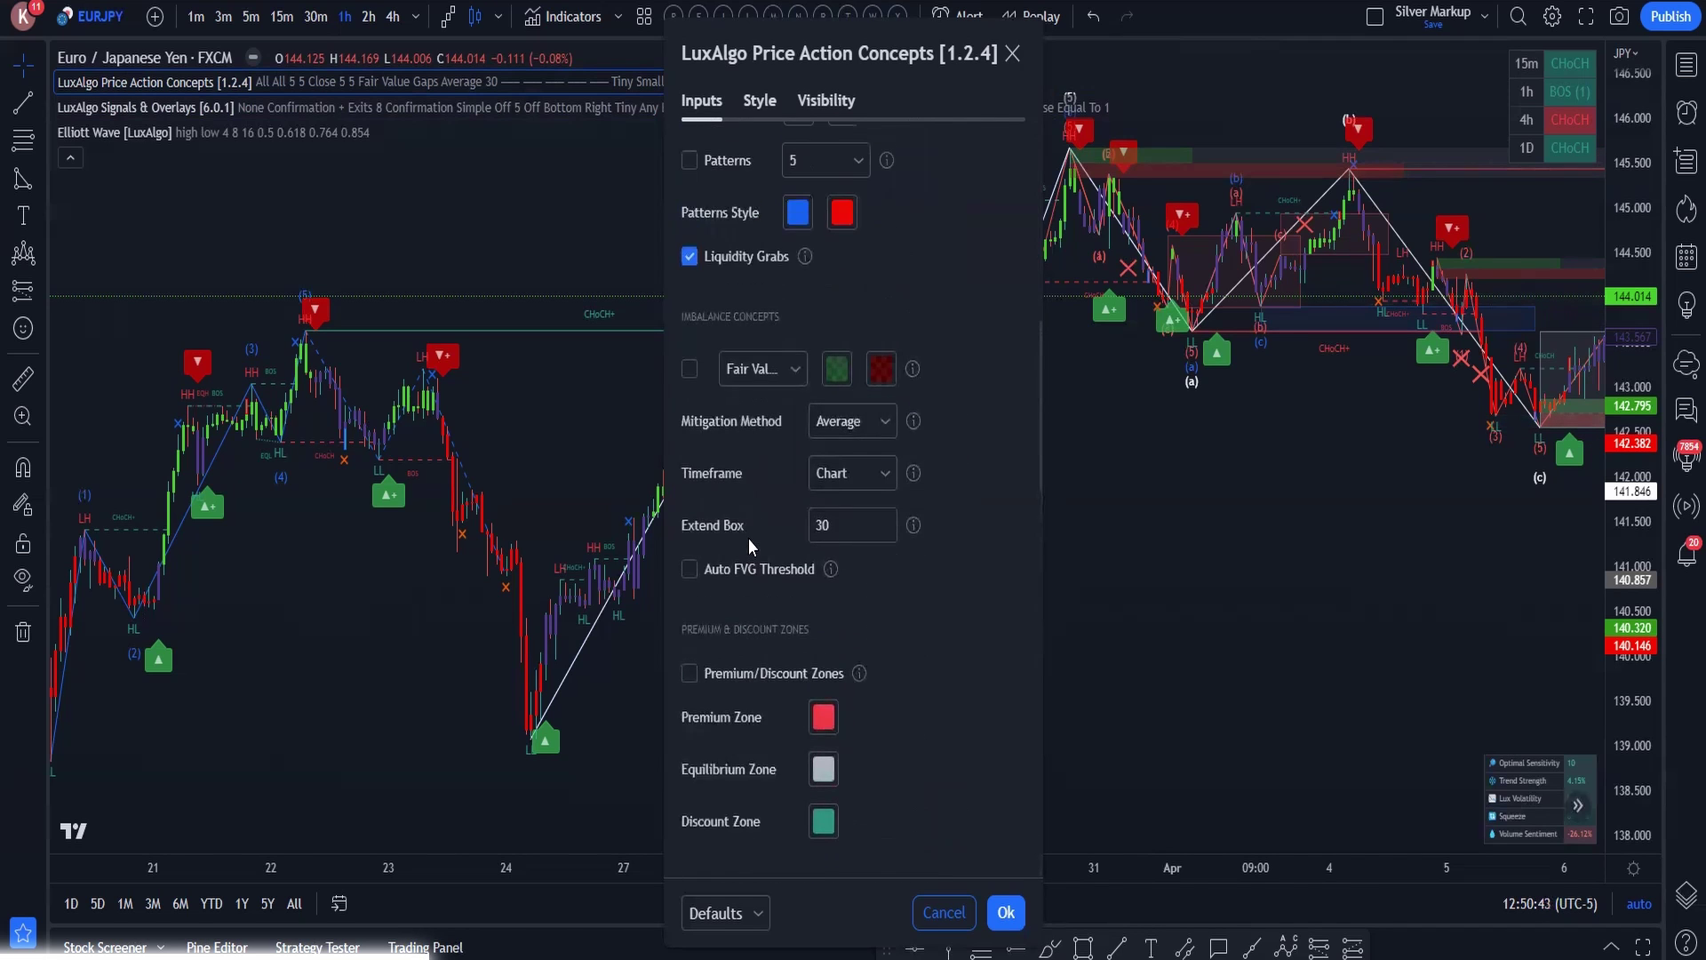
scroll(748, 540, "up", 6)
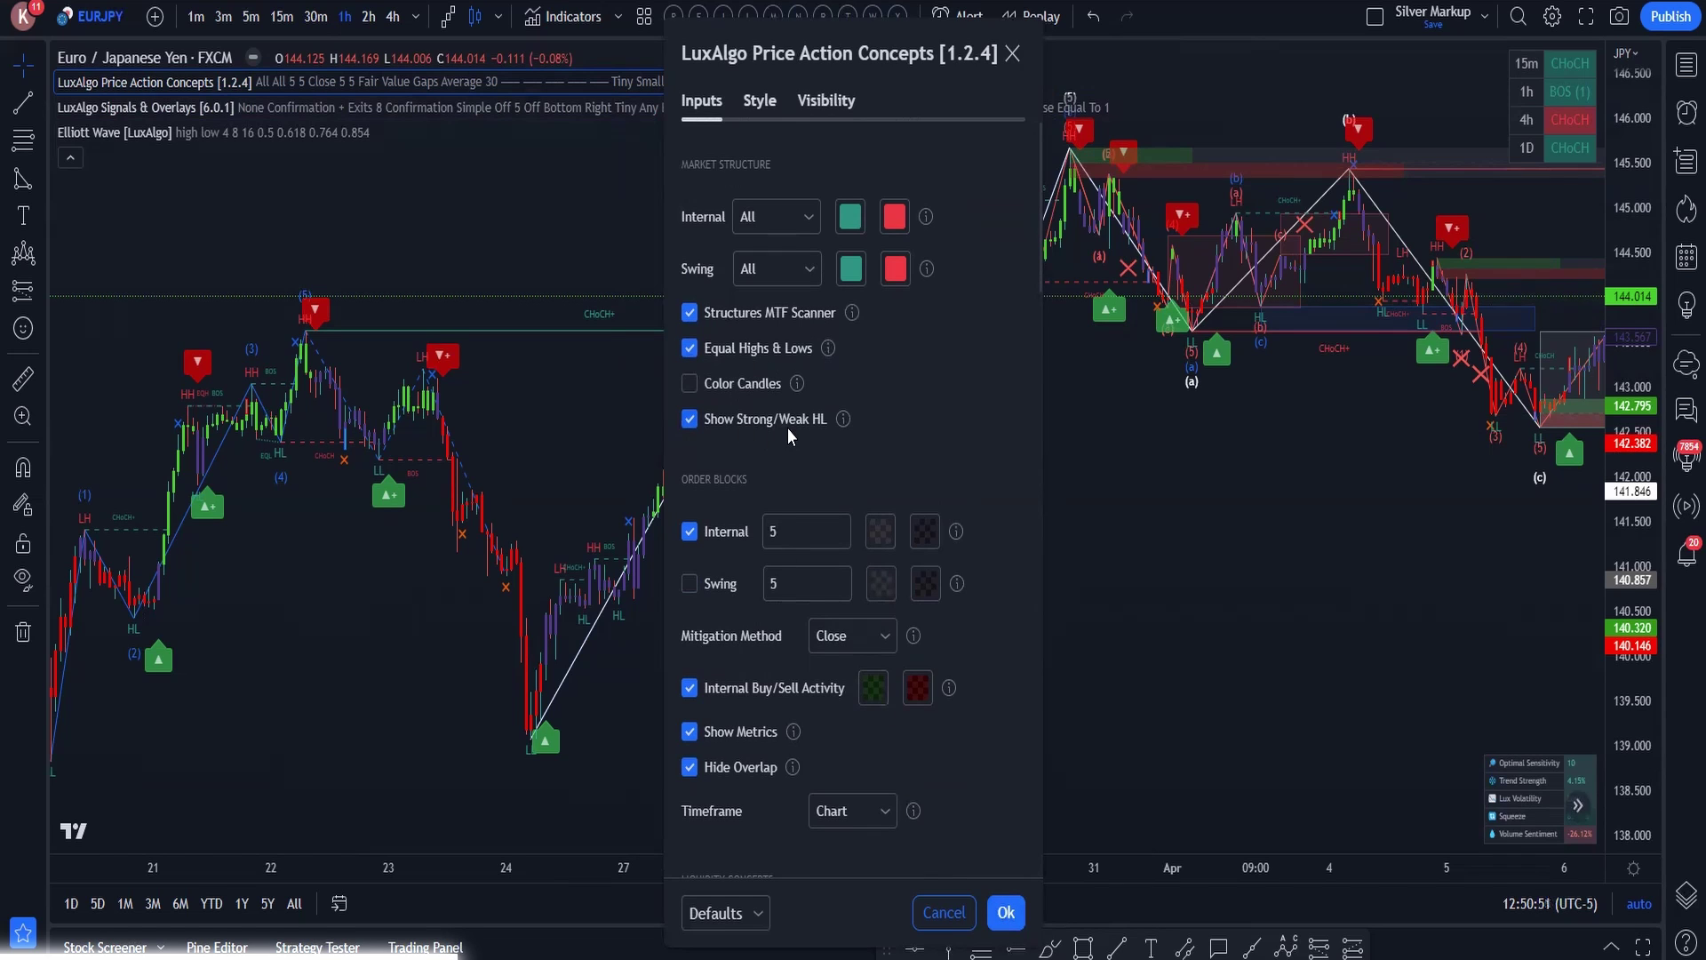
left_click(1007, 913)
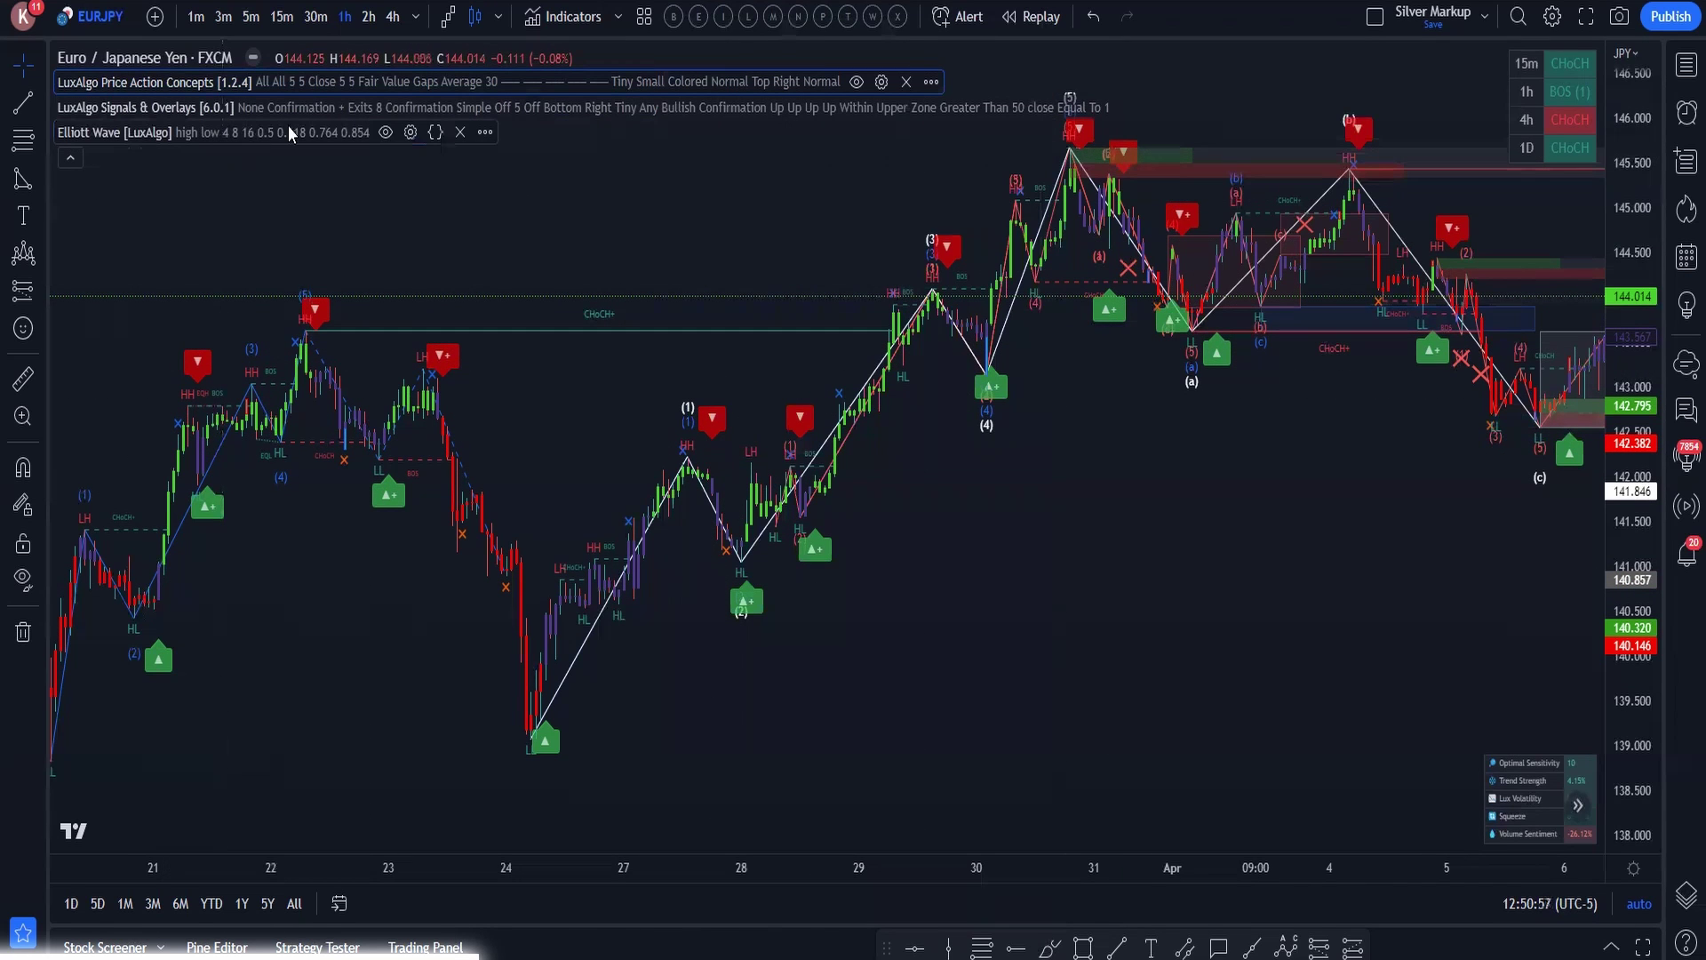
- Search the indicator library for "luxalgo el" to show the Elliott Wave [LuxAlgo] community script, and close the library without adding it
left_click(594, 18)
type("l")
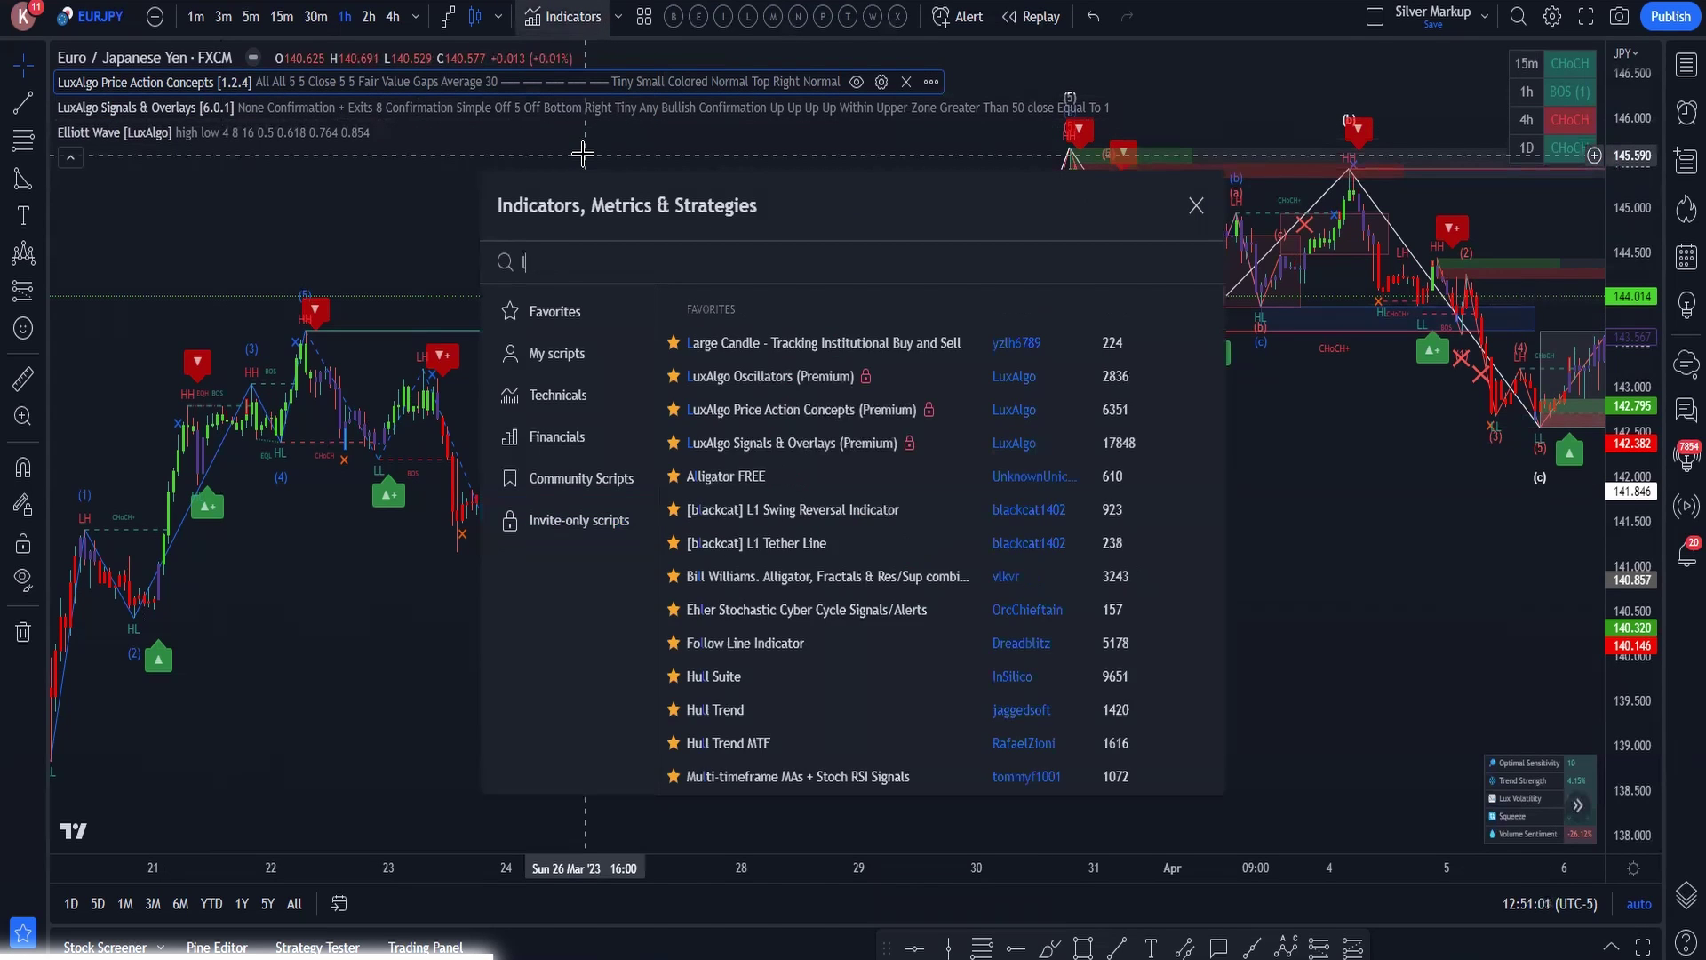
type("uxal")
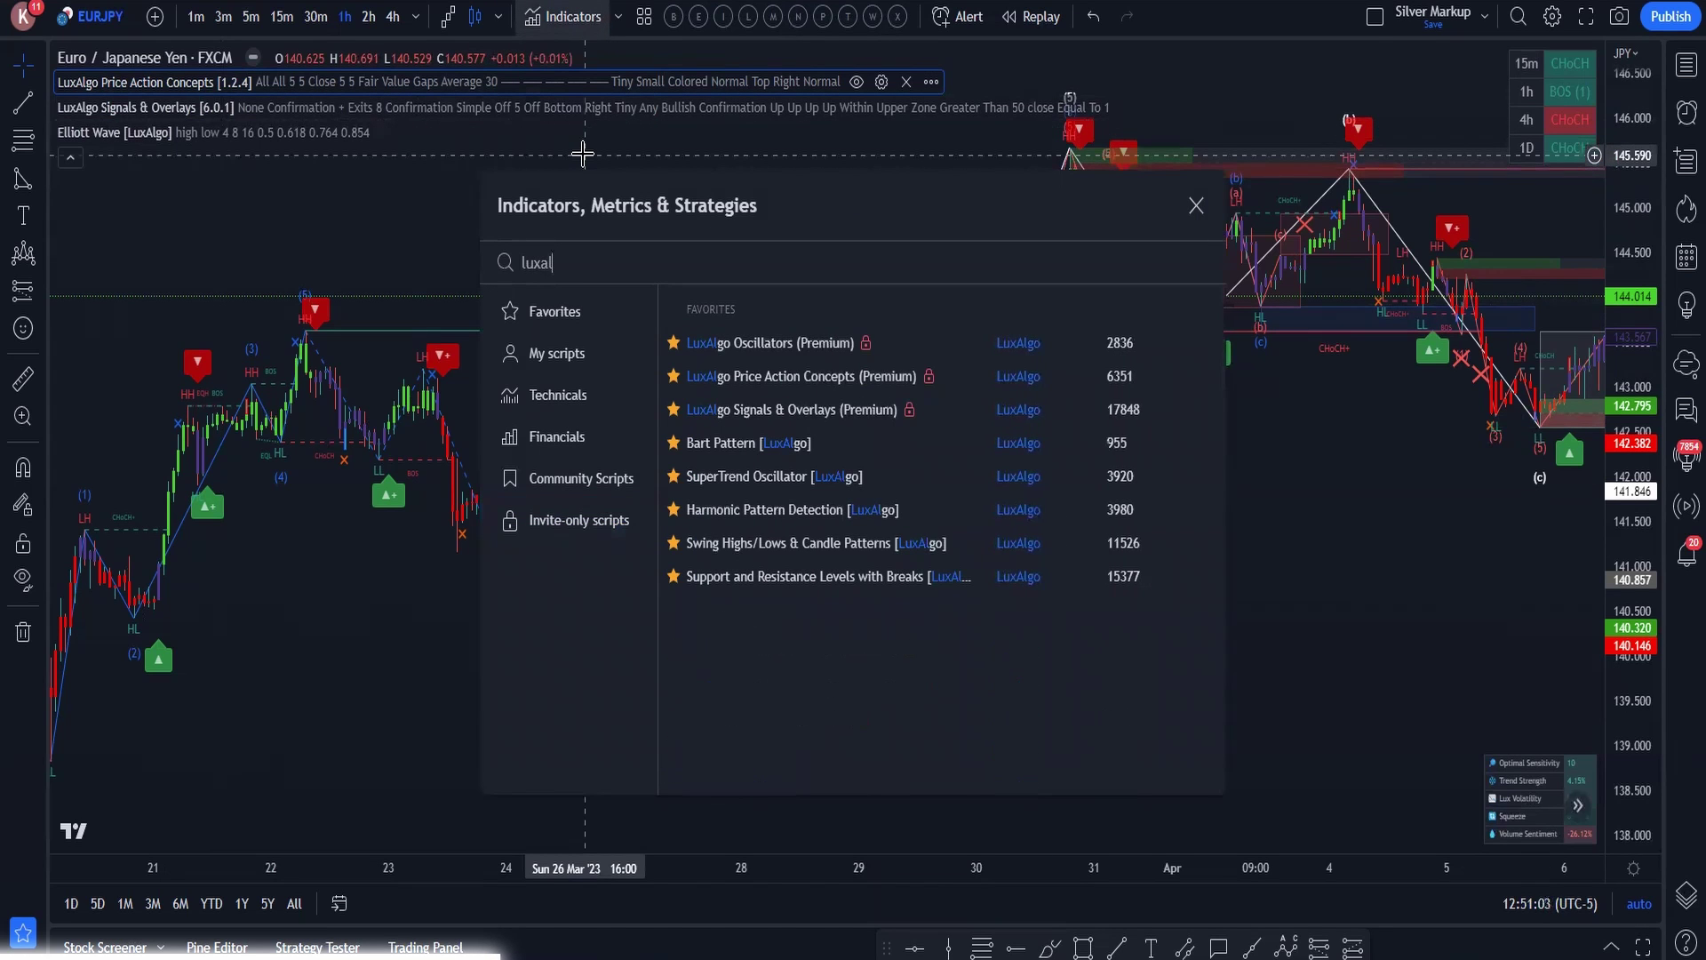
type("go el")
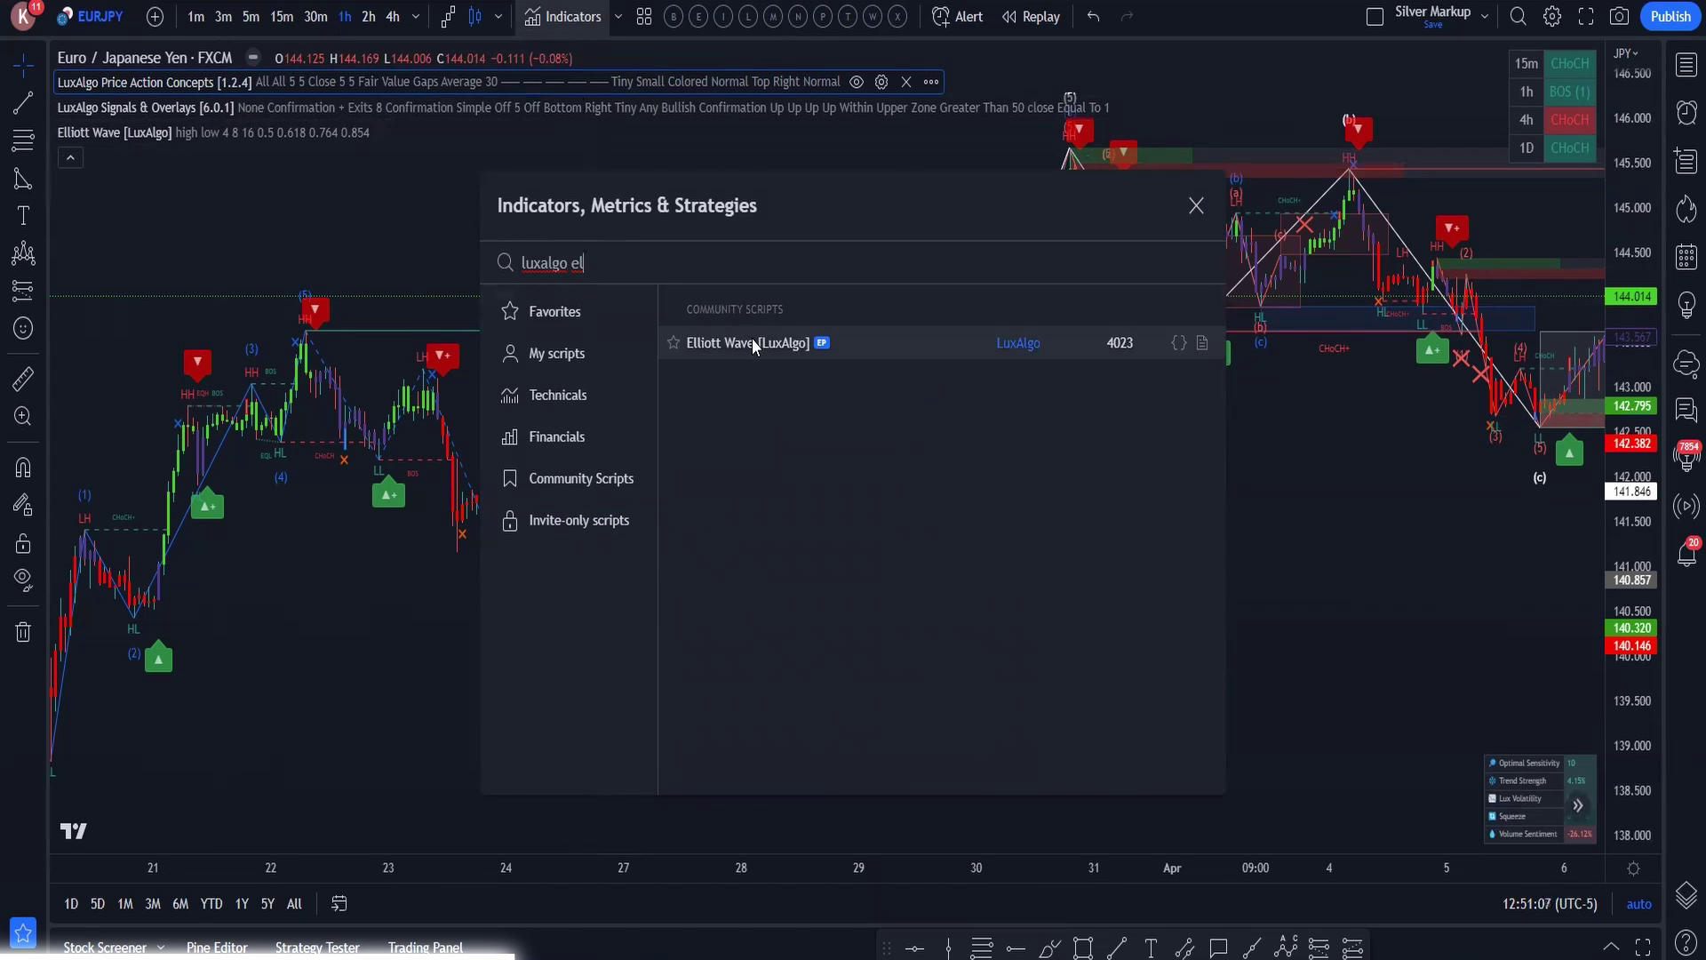
left_click(1194, 208)
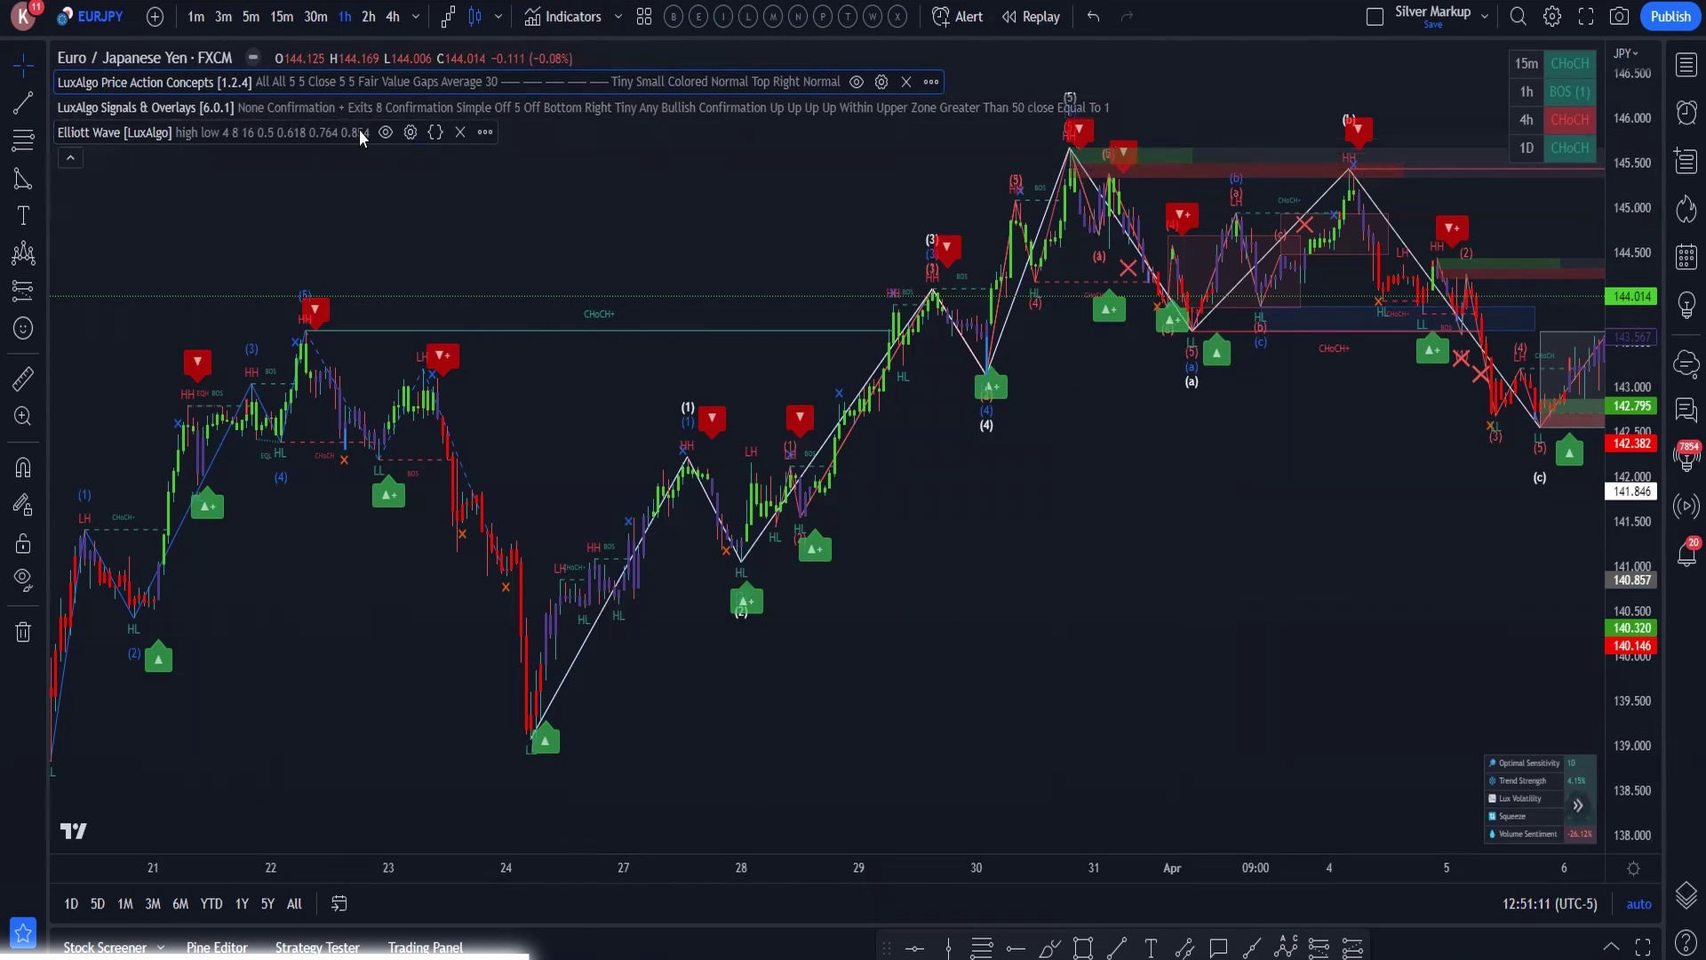
- Review the input and style settings of the Elliott Wave [LuxAlgo] indicator
left_click(409, 133)
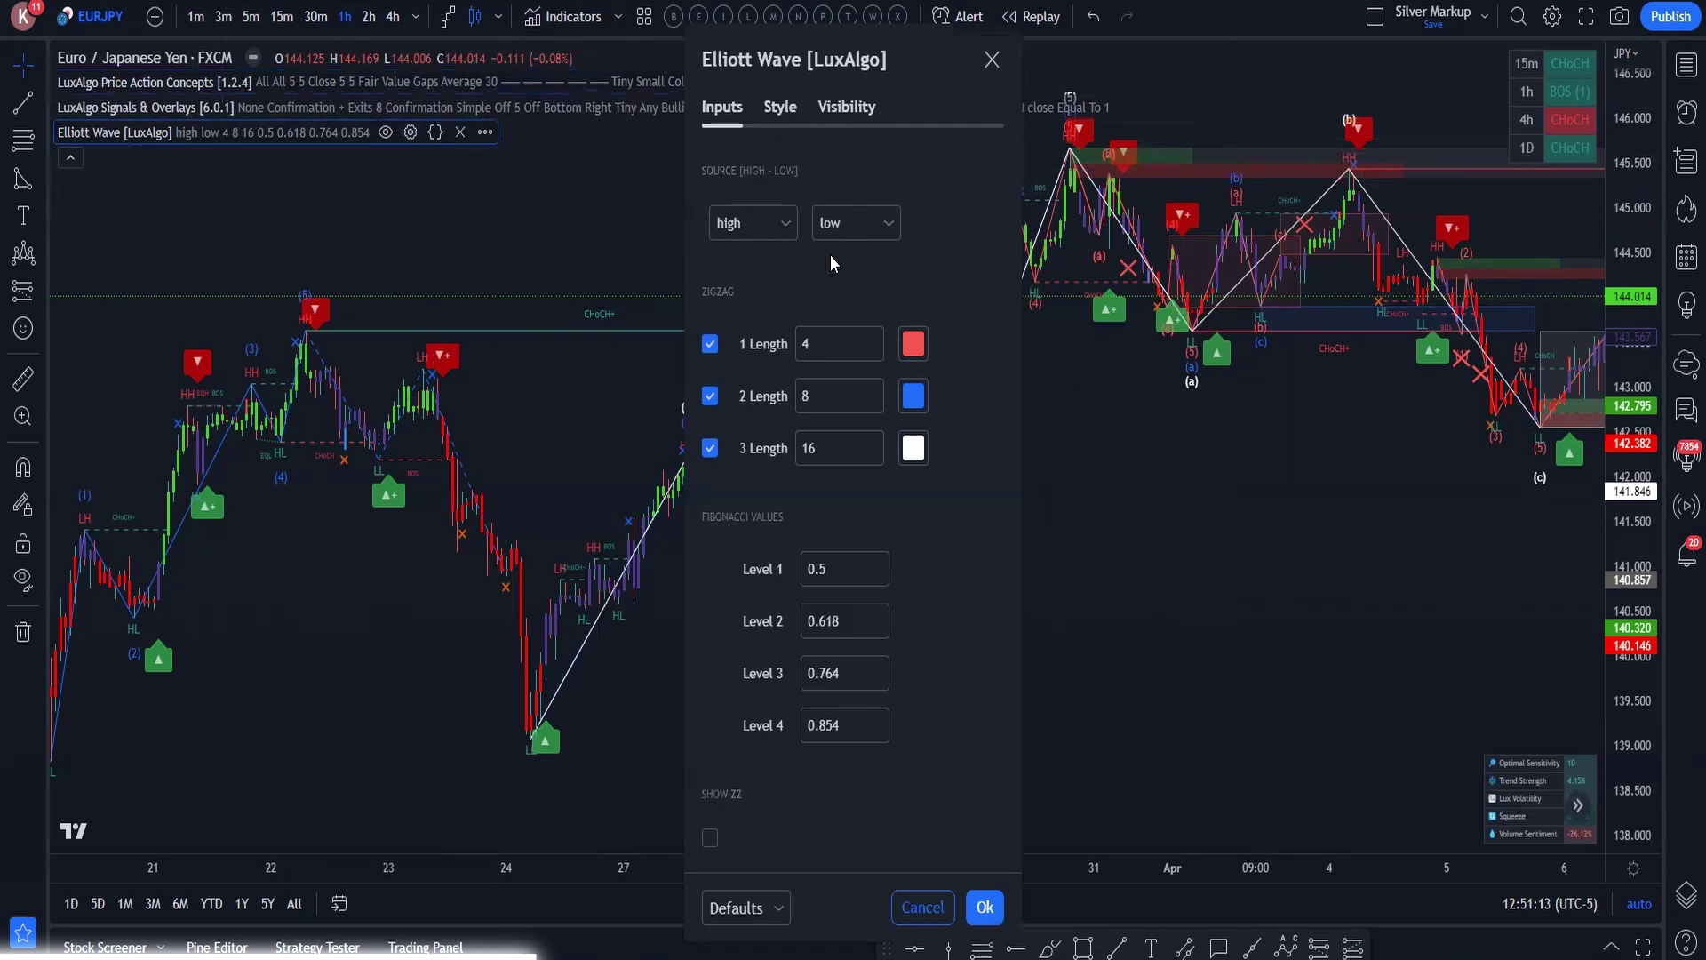
left_click(771, 108)
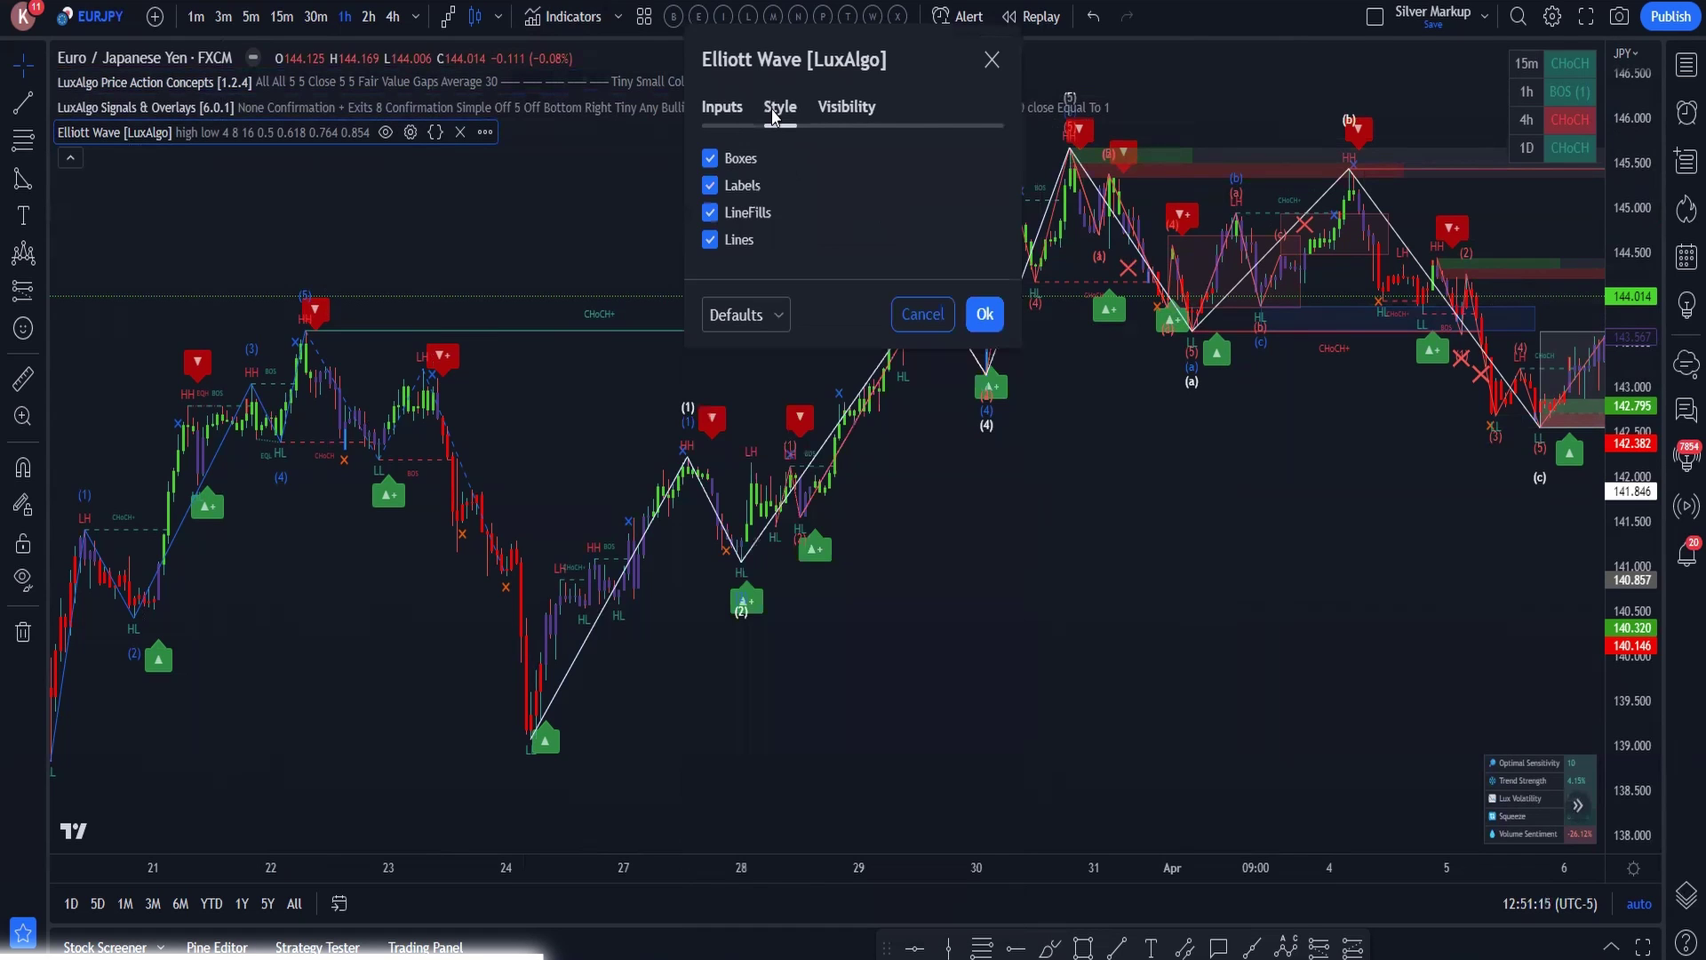
left_click(721, 108)
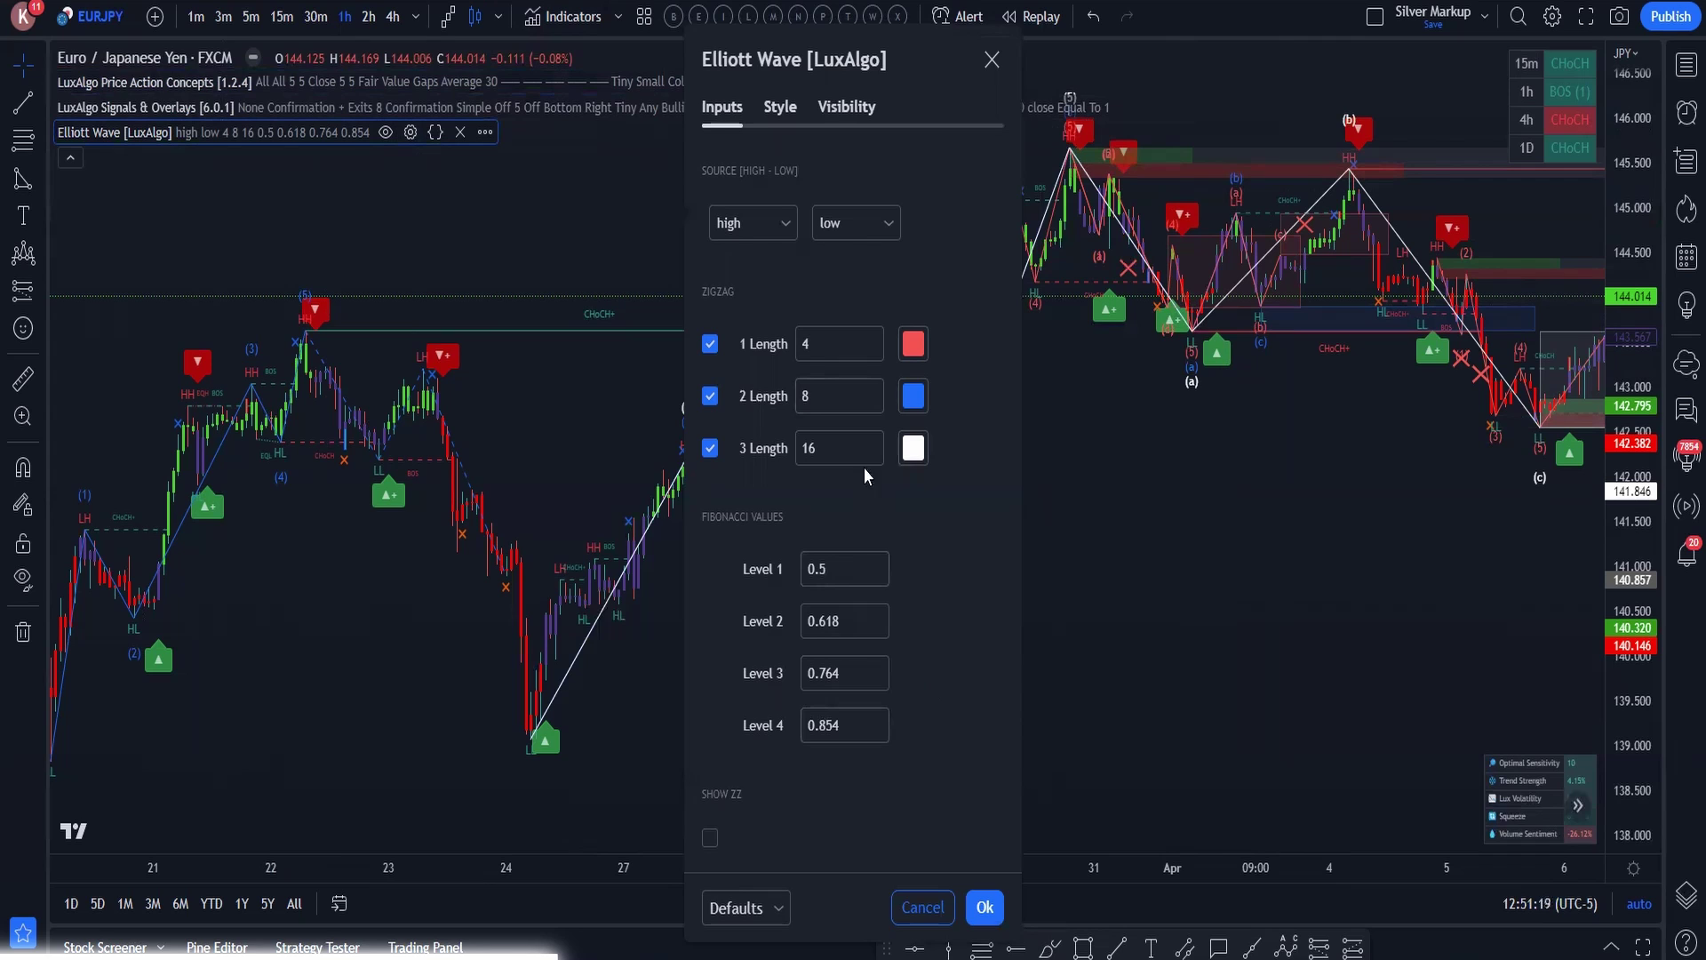
left_click(781, 107)
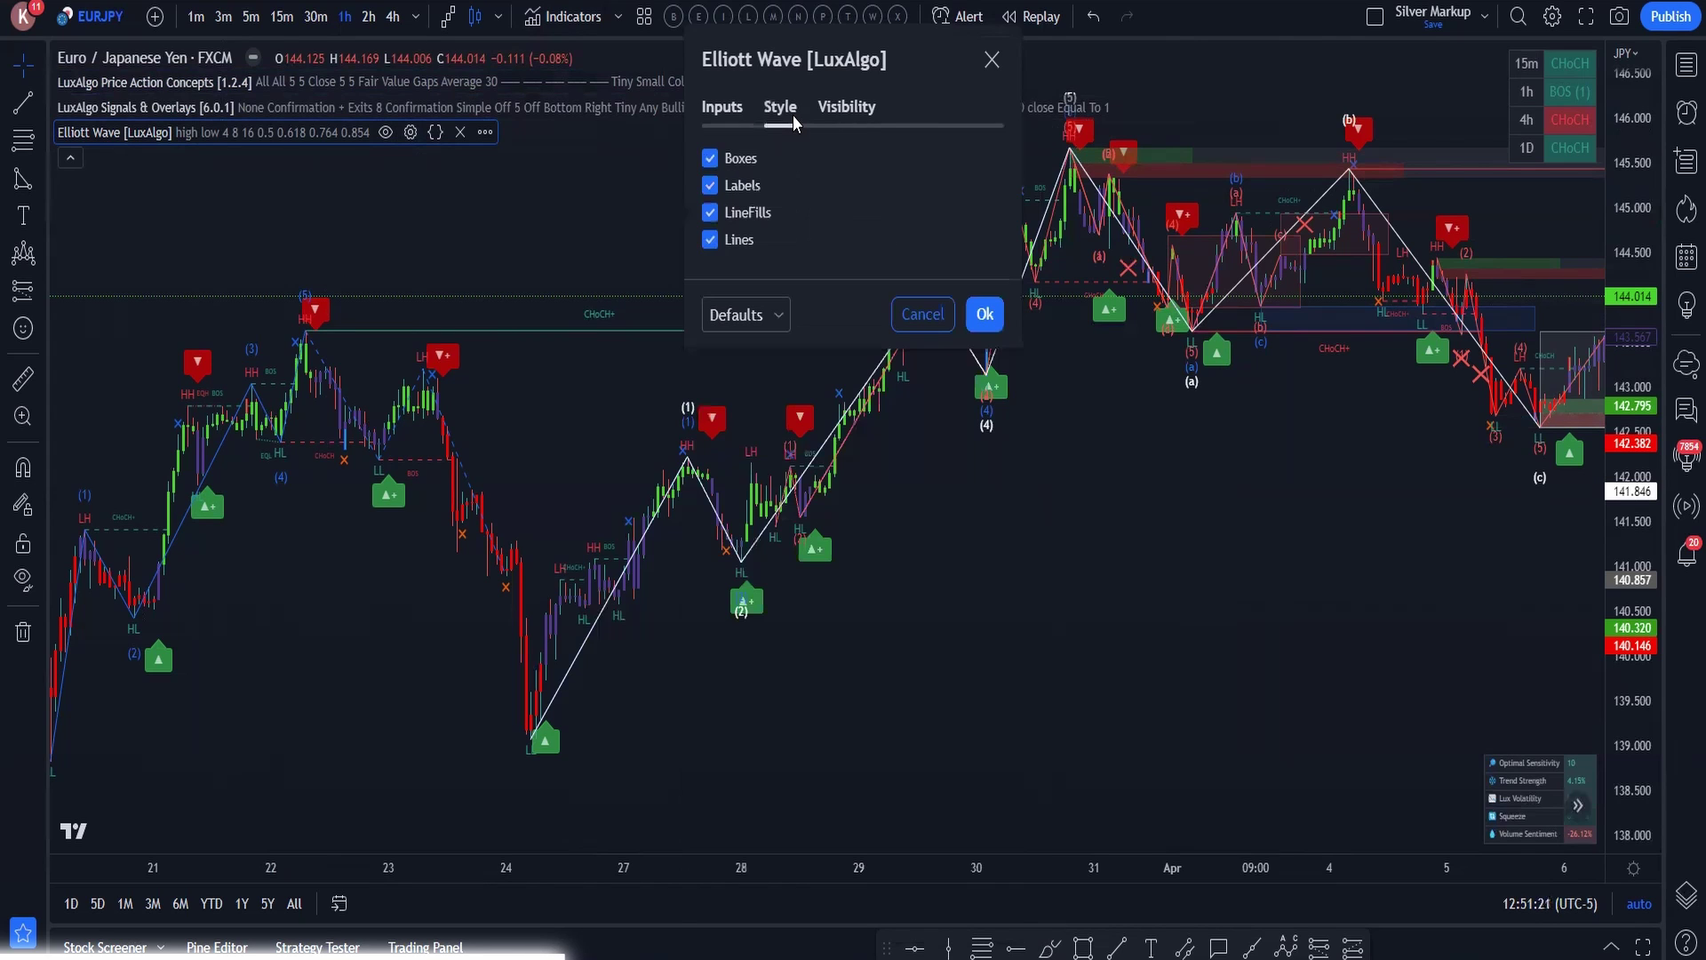
left_click(985, 313)
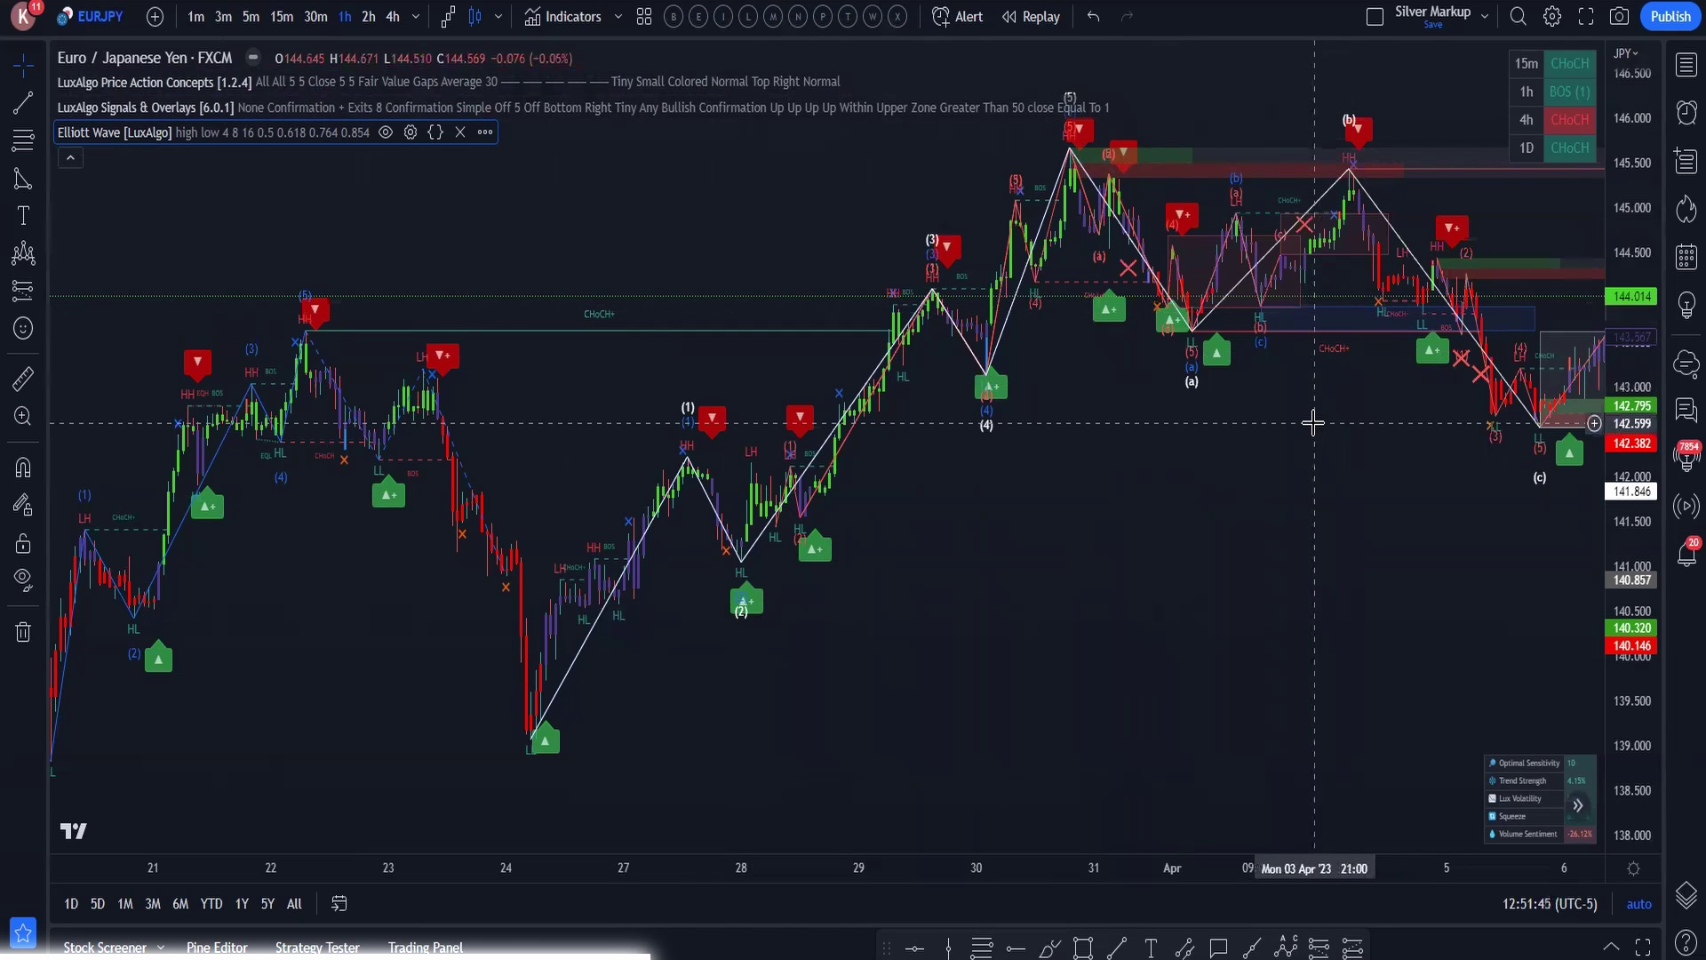
- Bring the EURJPY candles from about 20 March to 1 April into view and collapse the list of applied indicators
scroll(1338, 258, "up", 3)
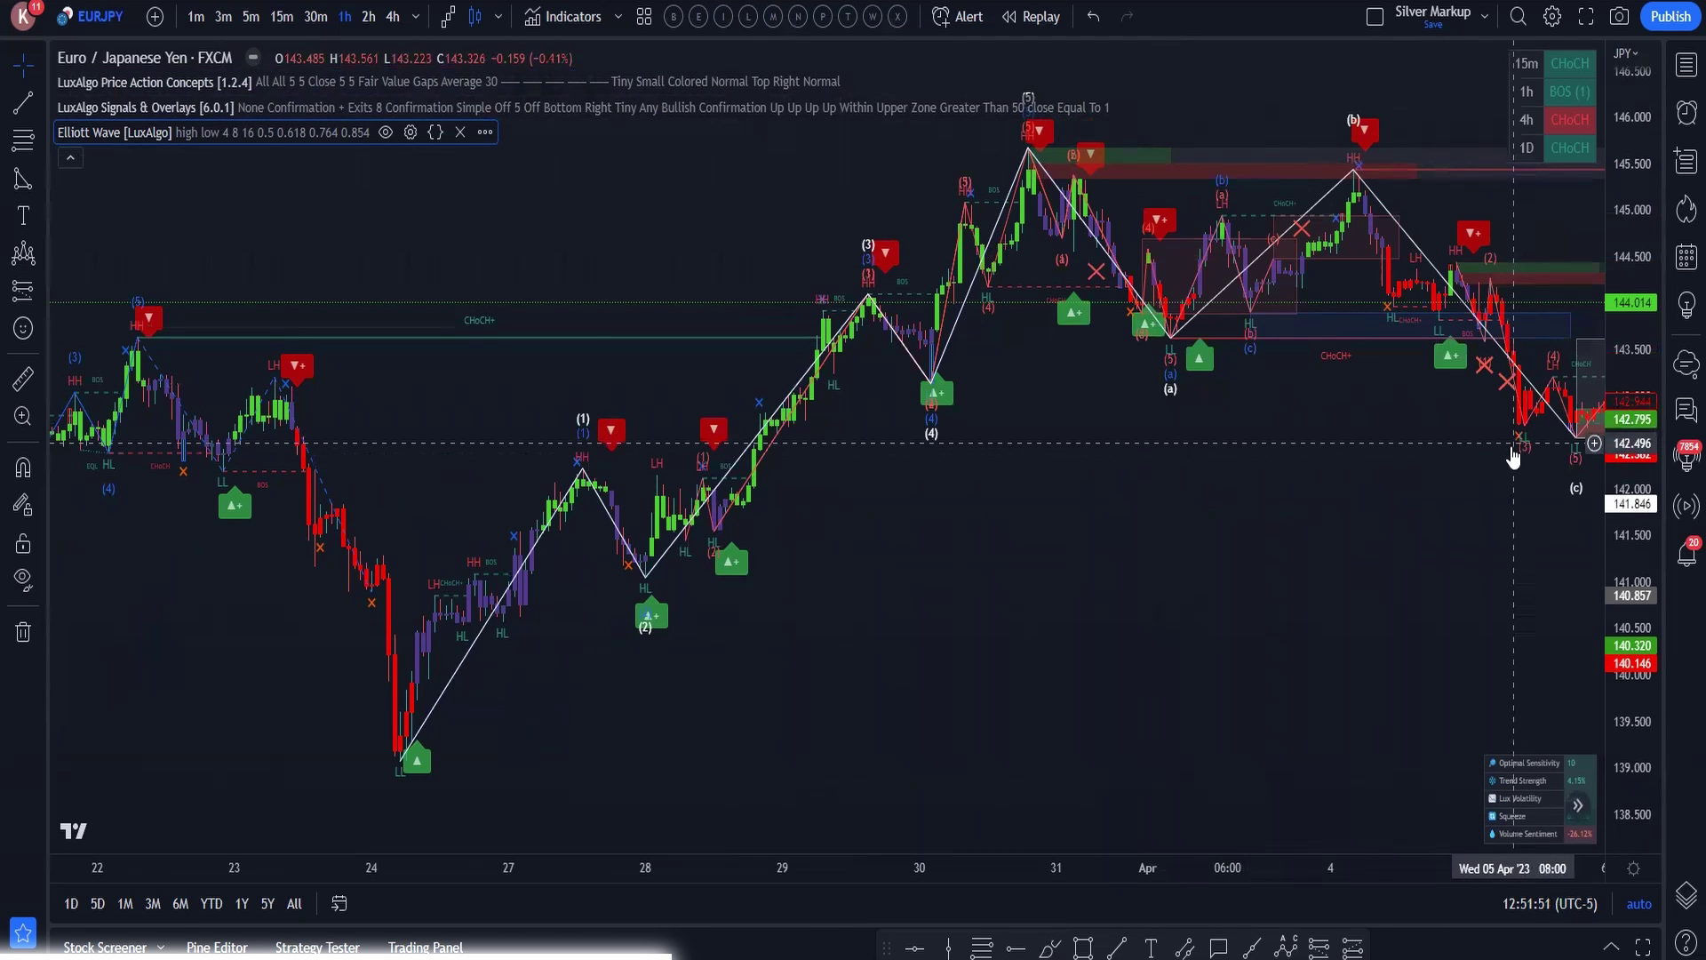
left_click_drag(1493, 451, 1449, 452)
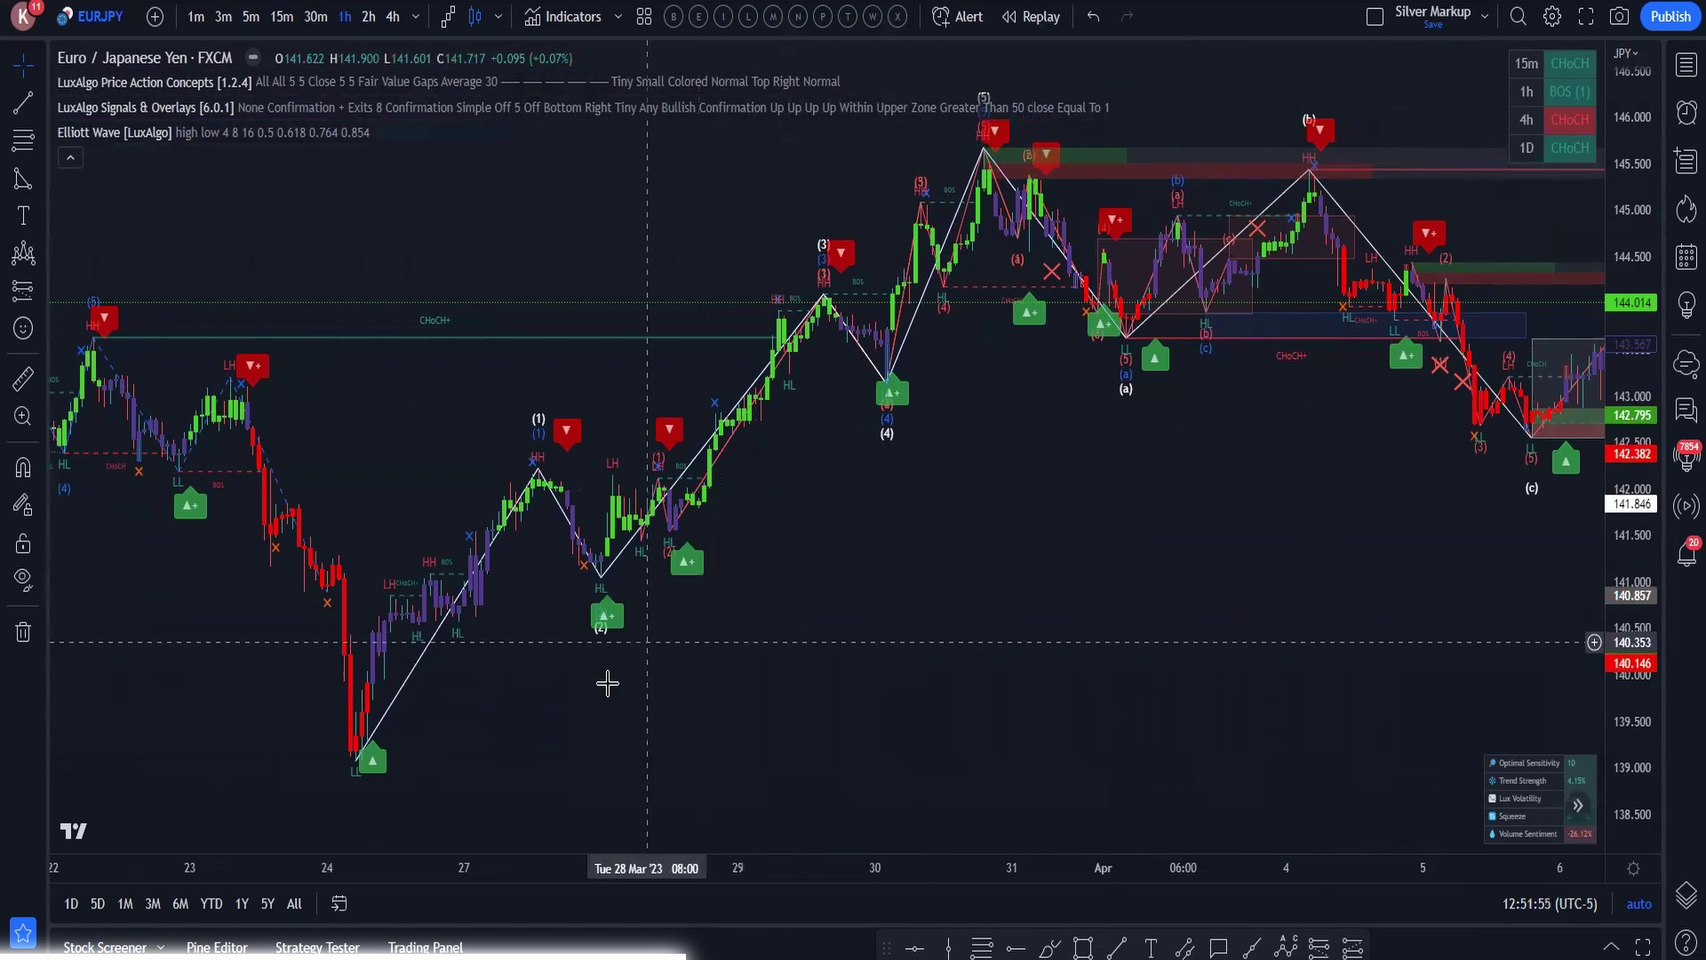
scroll(608, 683, "left", 5)
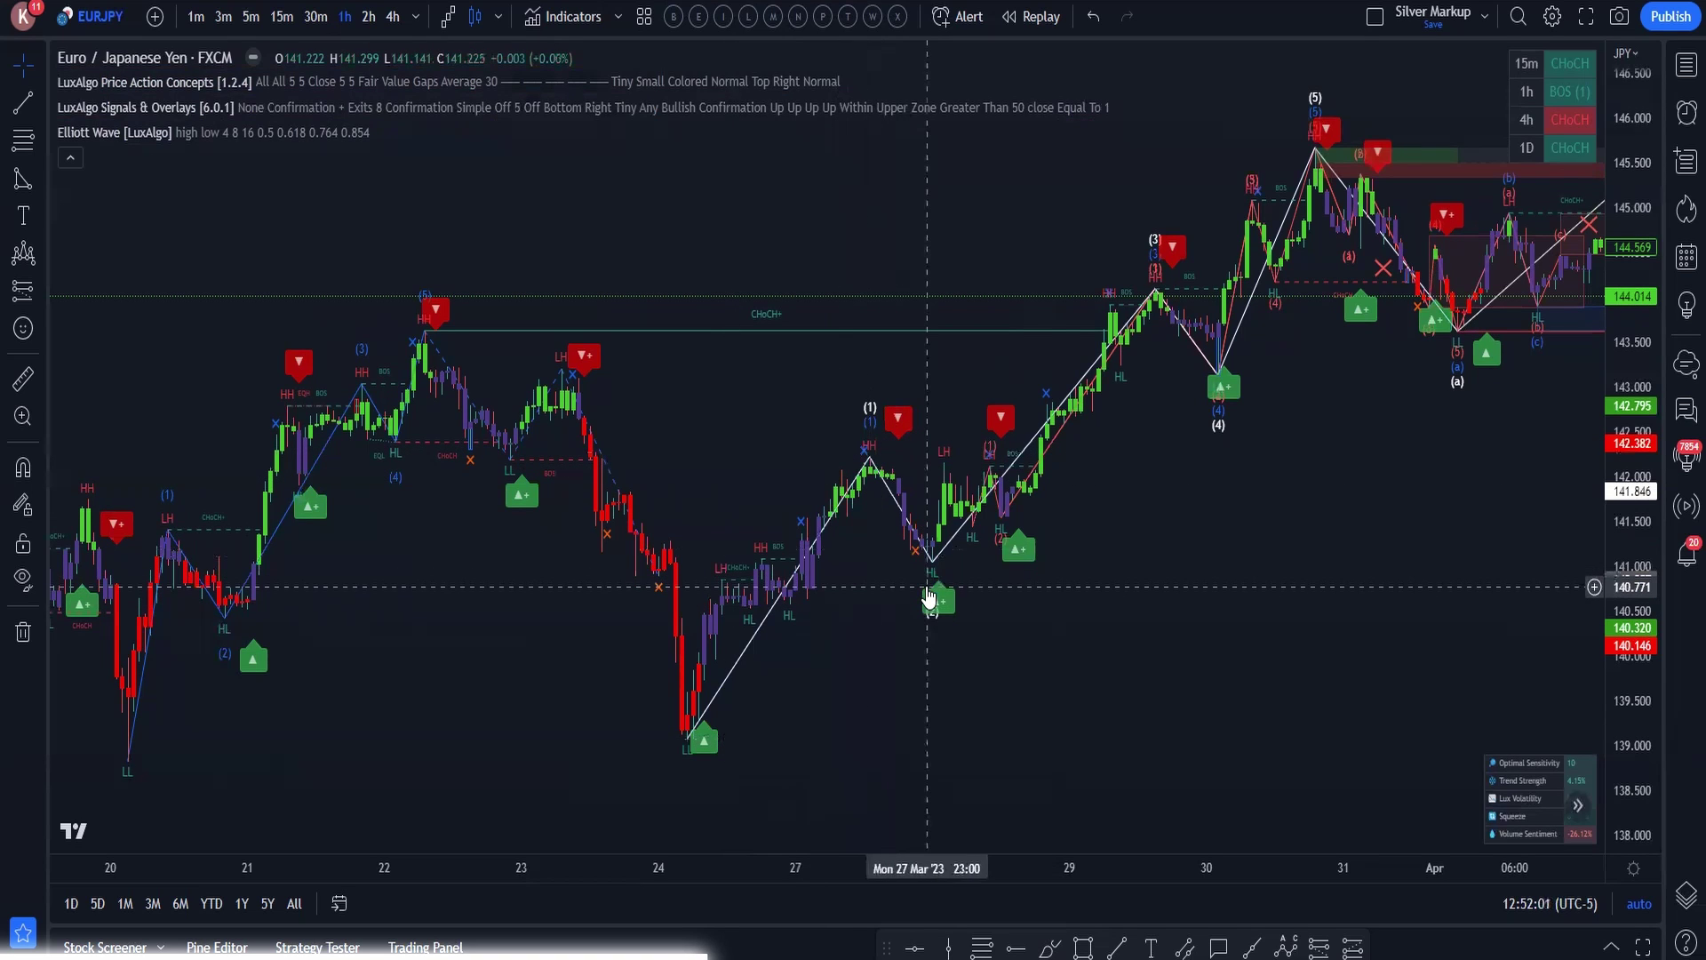
left_click(70, 157)
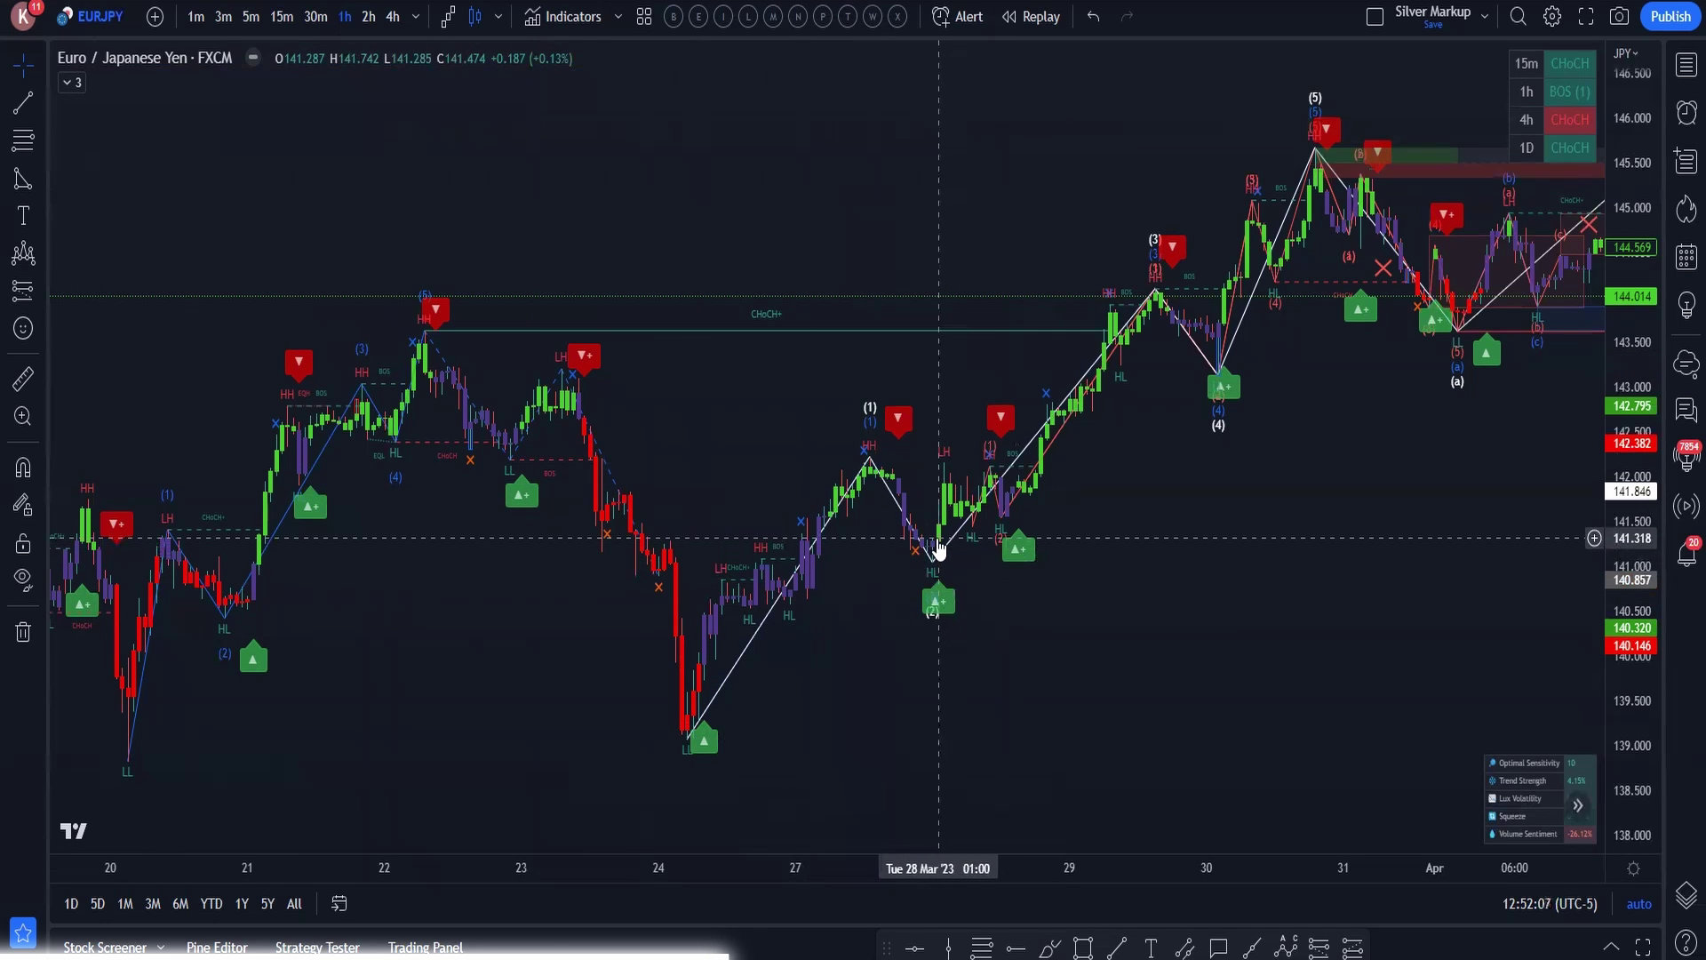
- Draw a long position at wave (2) from 28 March 02:00 to 13:00, with entry about 141.423, stop about 140.969 and target about 142.924
left_click(42, 295)
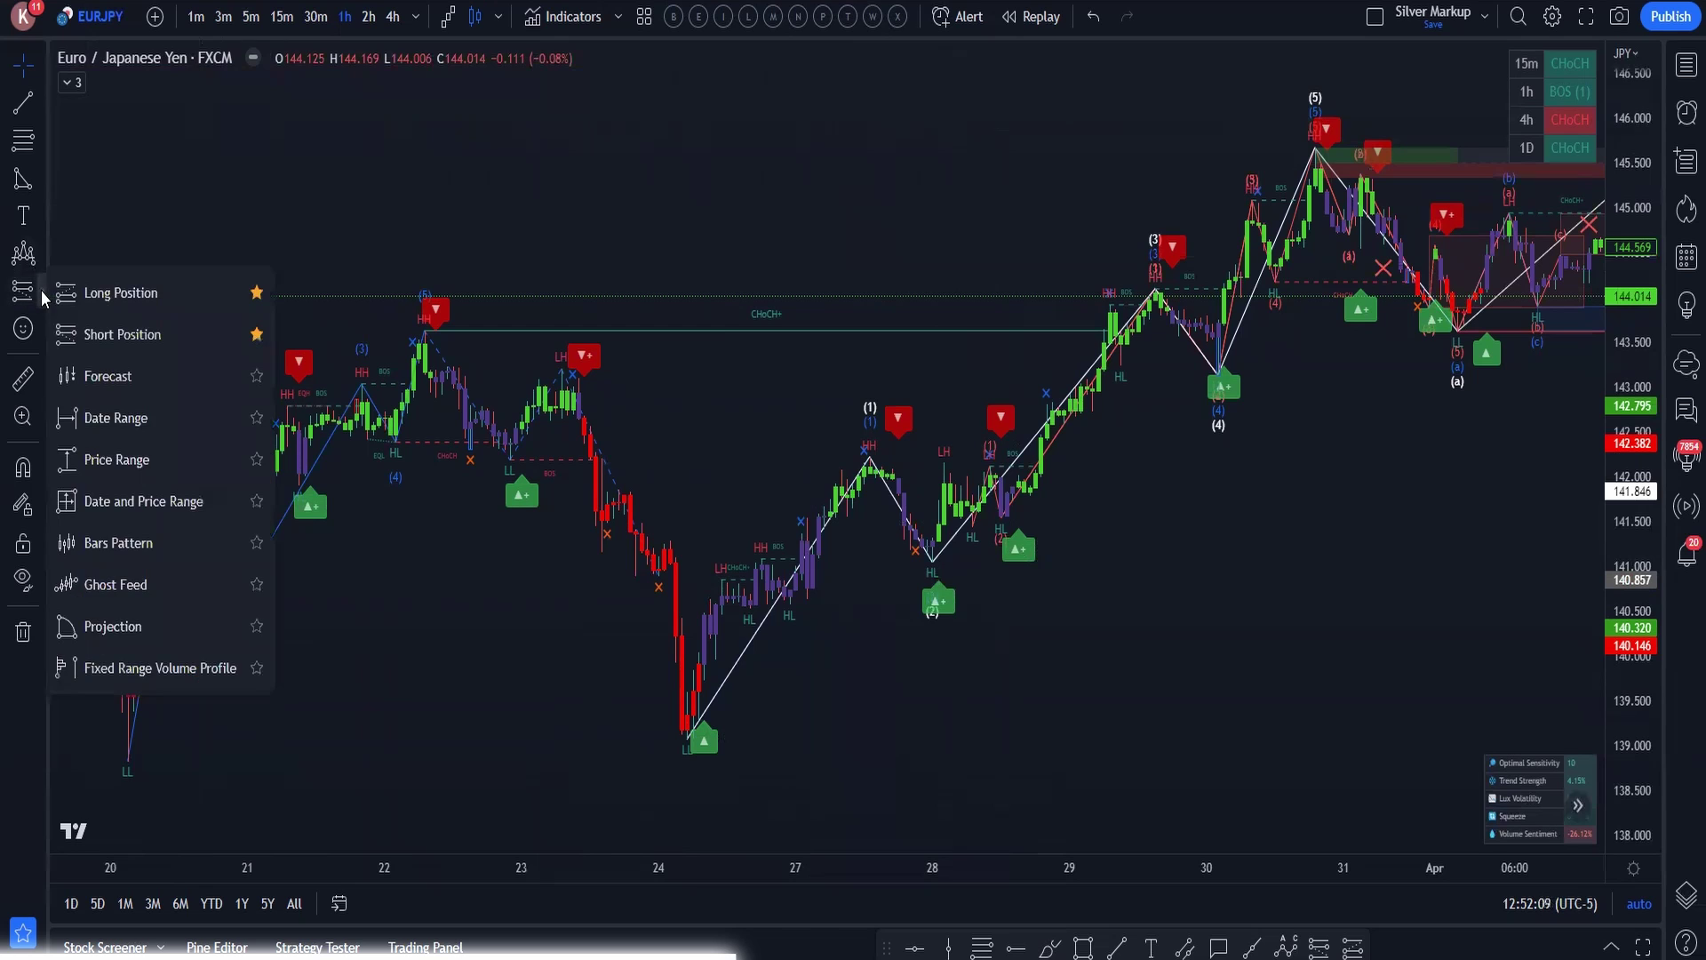
left_click(115, 291)
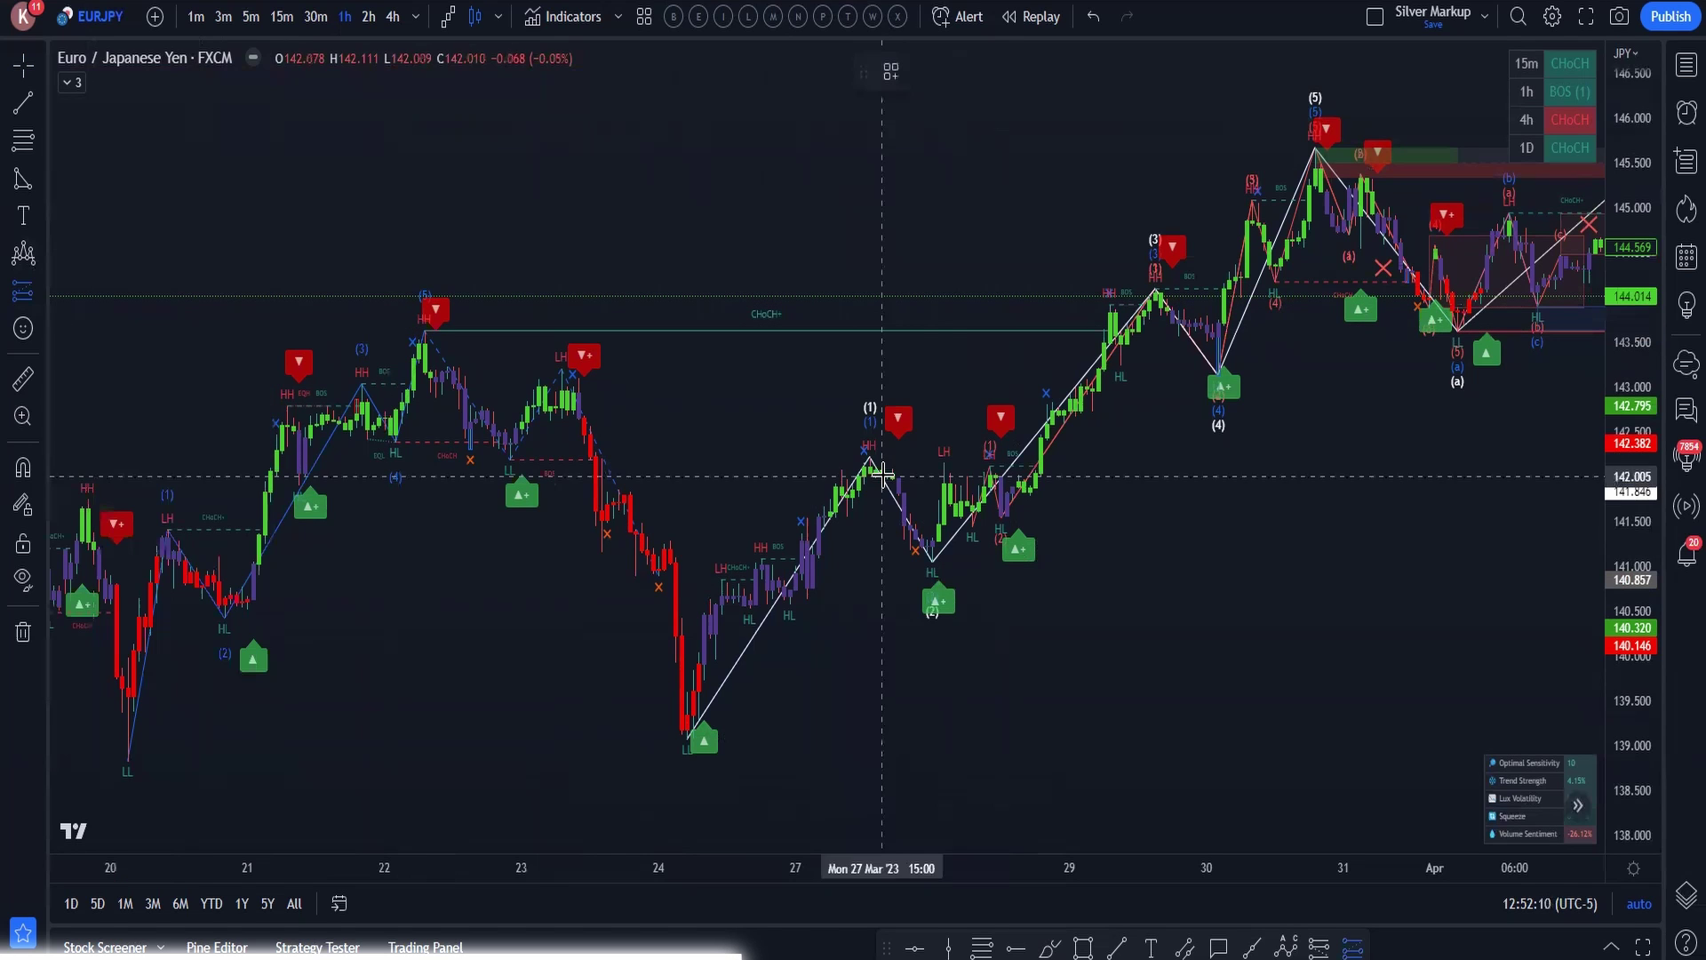
left_click(942, 528)
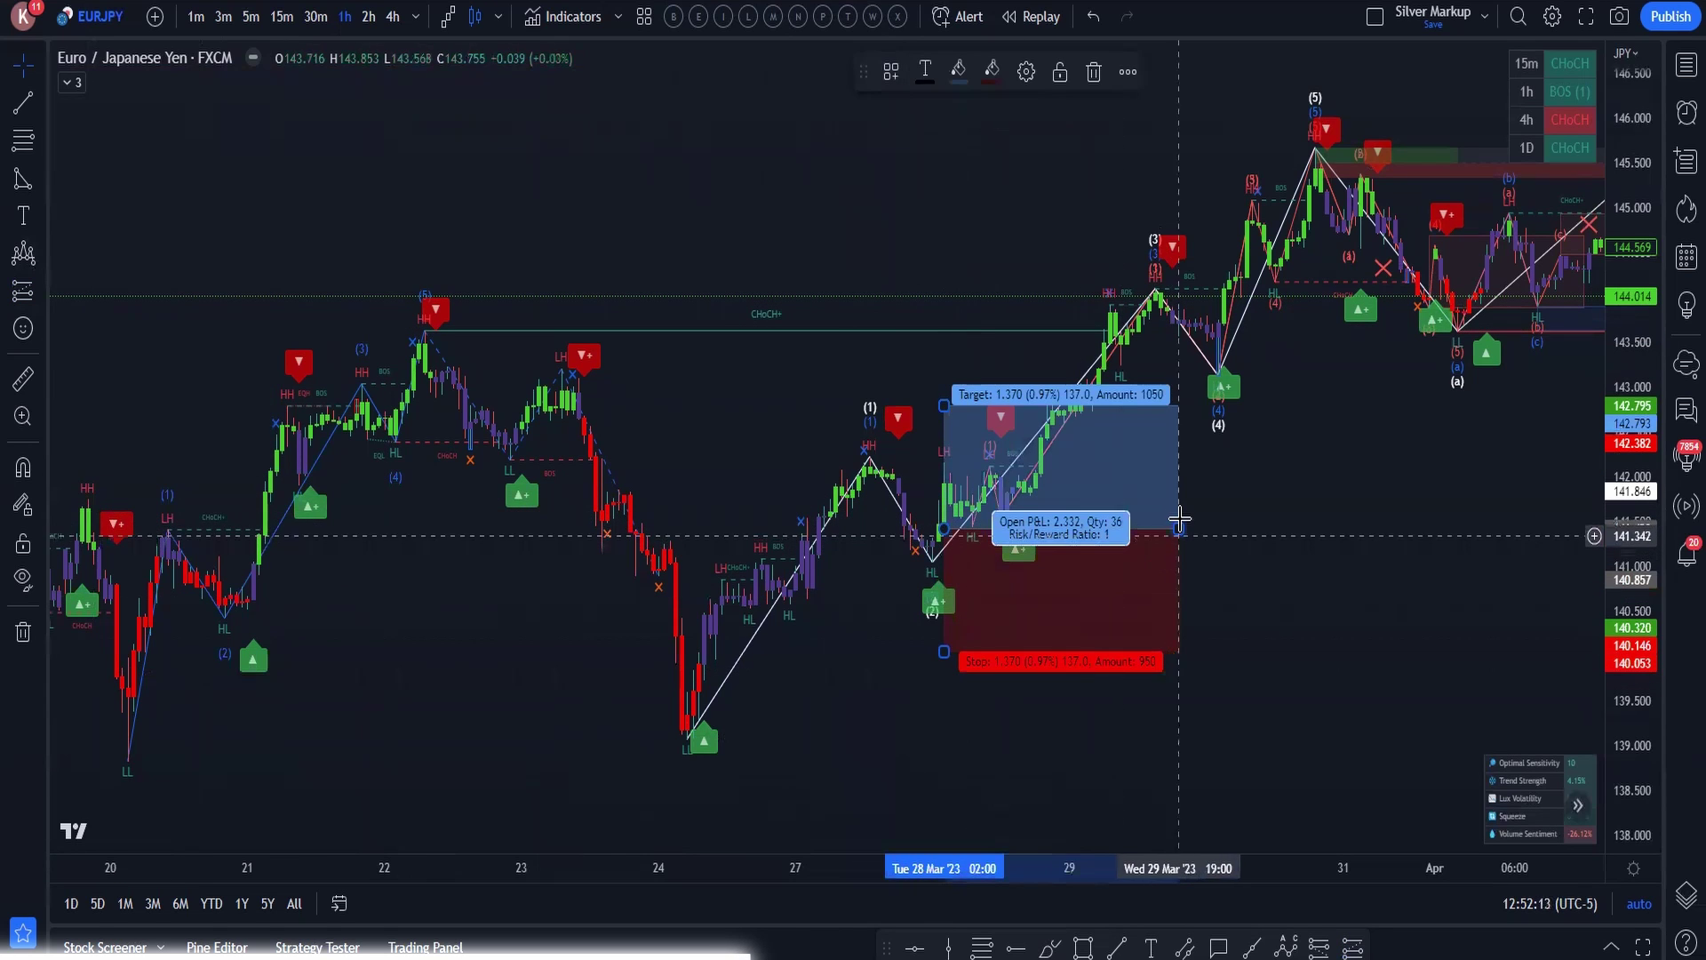
left_click_drag(1181, 526, 1007, 528)
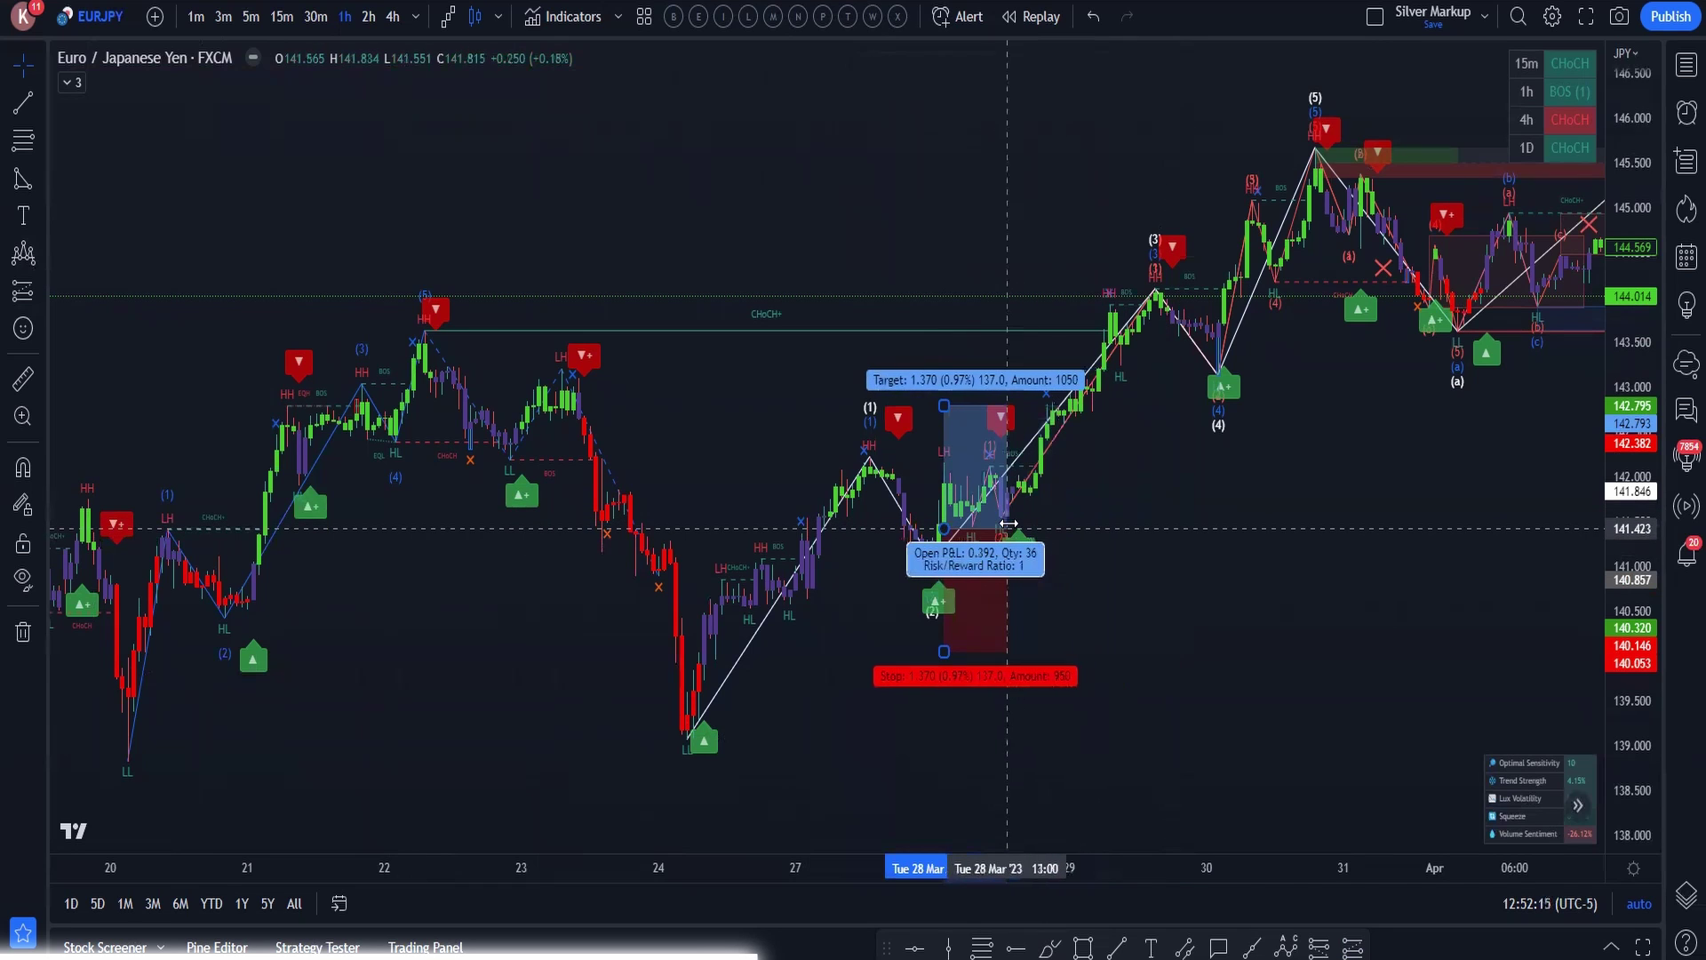
left_click_drag(945, 652, 925, 568)
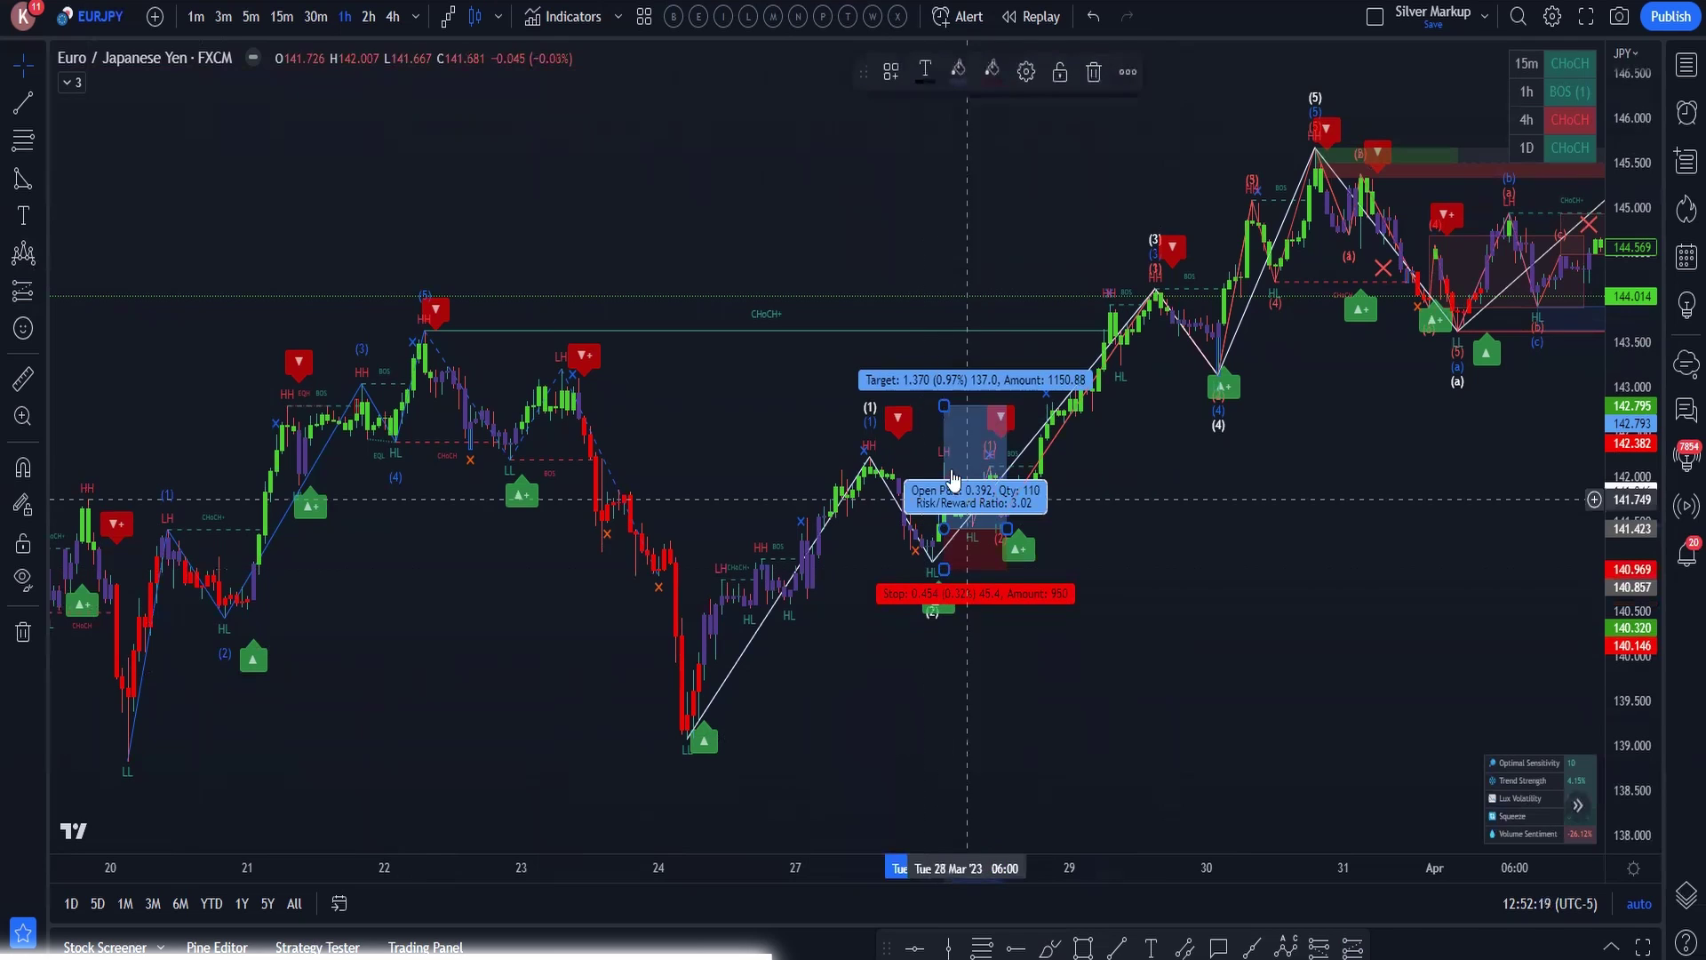
left_click_drag(942, 406, 1040, 394)
left_click(1018, 675)
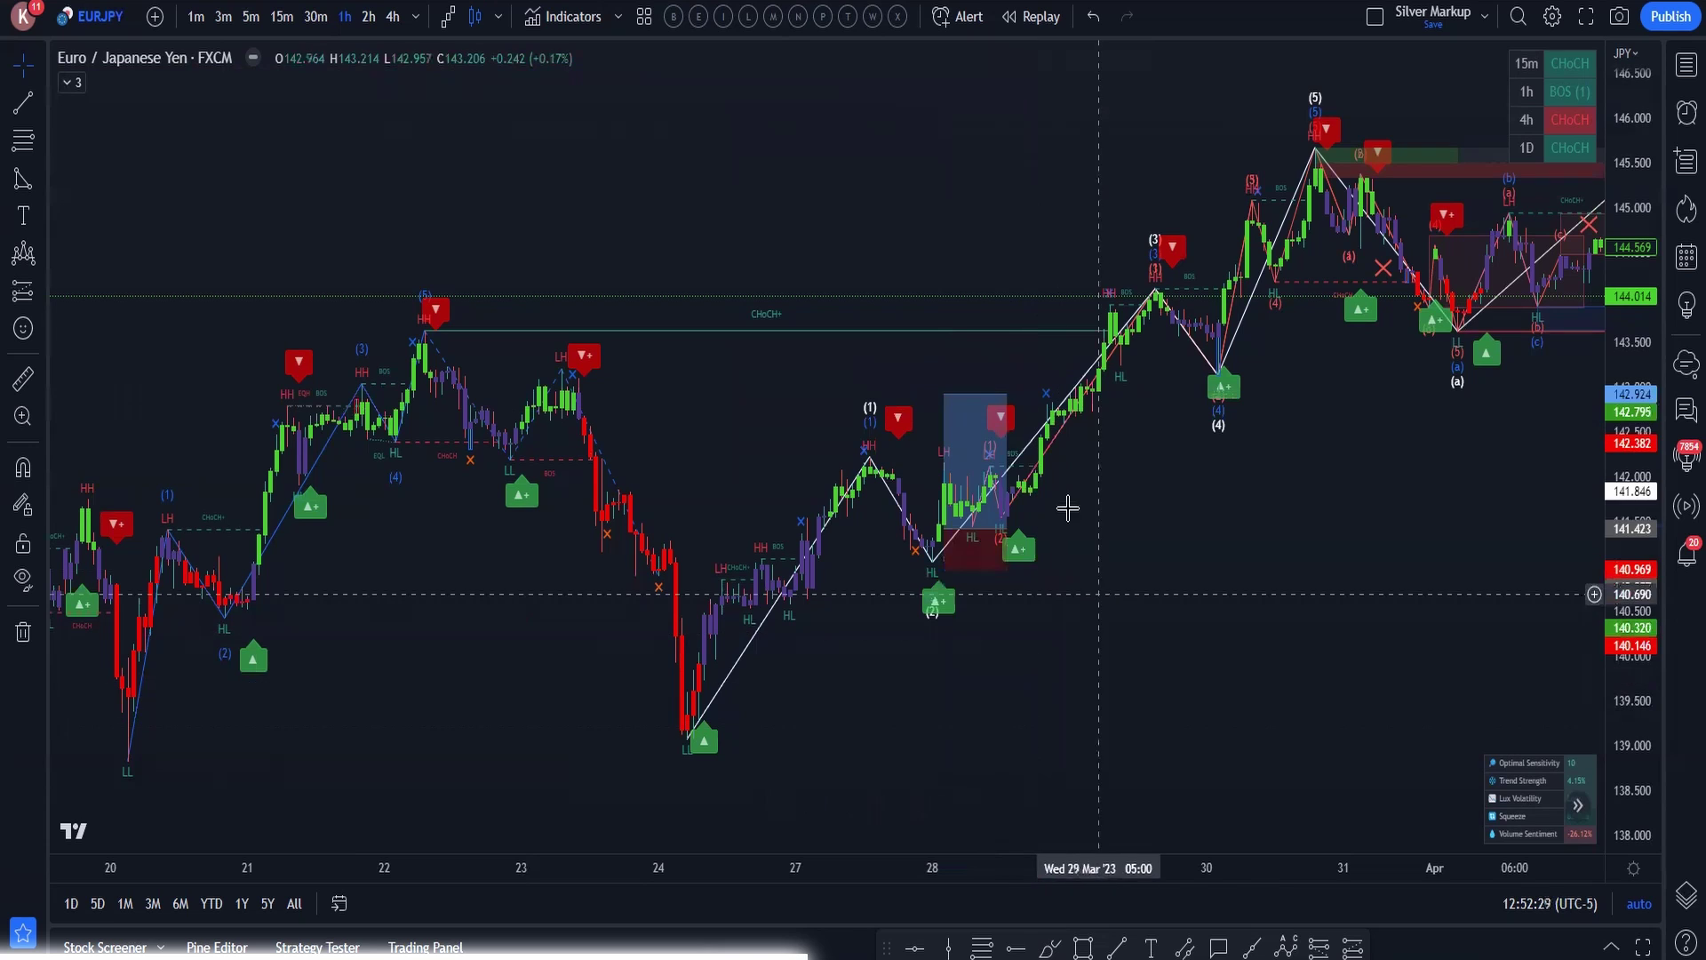
- Delete the long position drawn at the wave (2) low
mouse_move(984, 429)
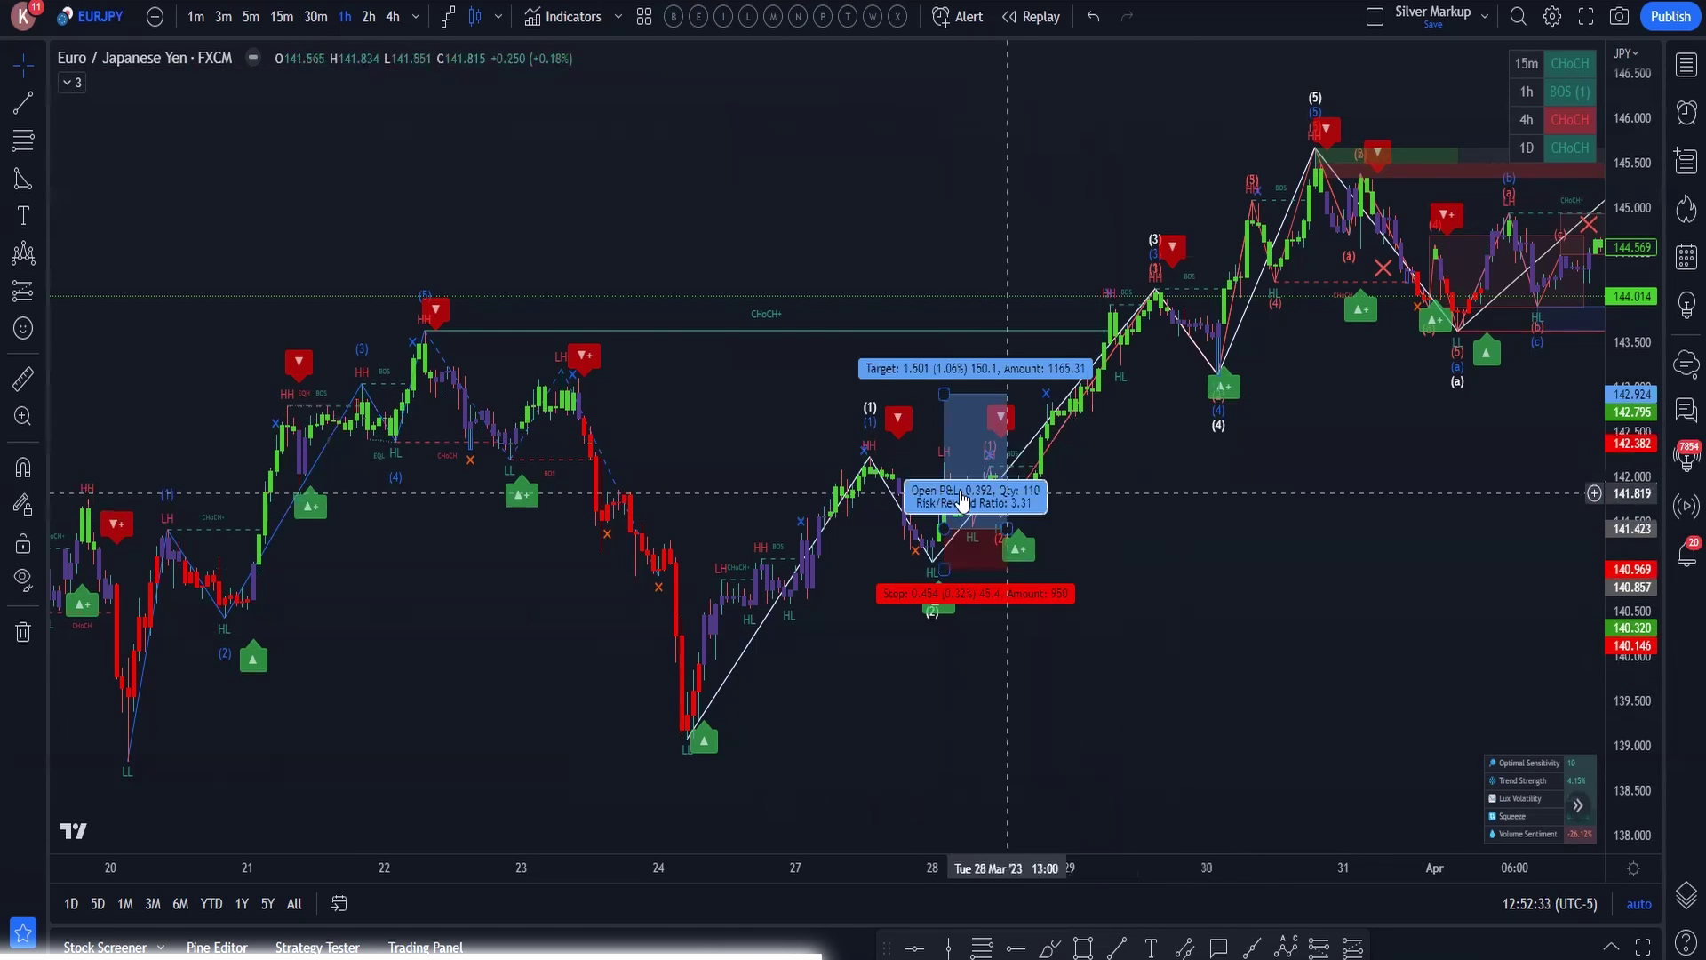
left_click(983, 430)
key("Delete")
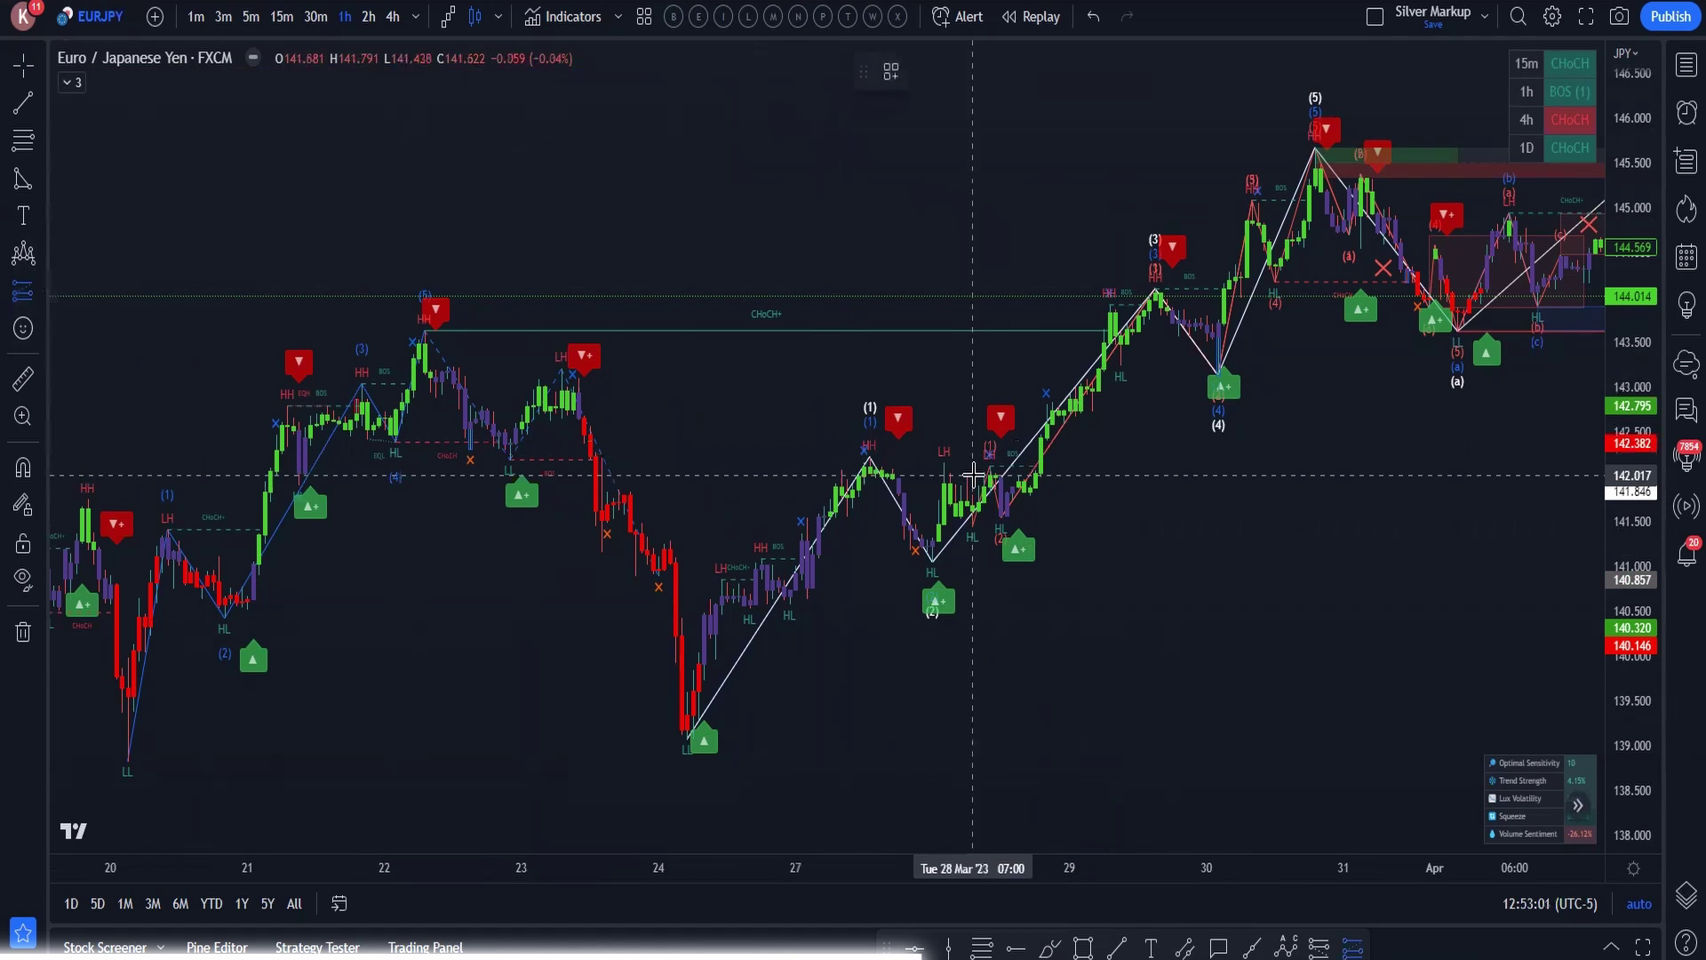
- Draw a long position from 28 March 15:00 with entry about 141.947, stop about 141.388 and target about 143.611
left_click(1017, 490)
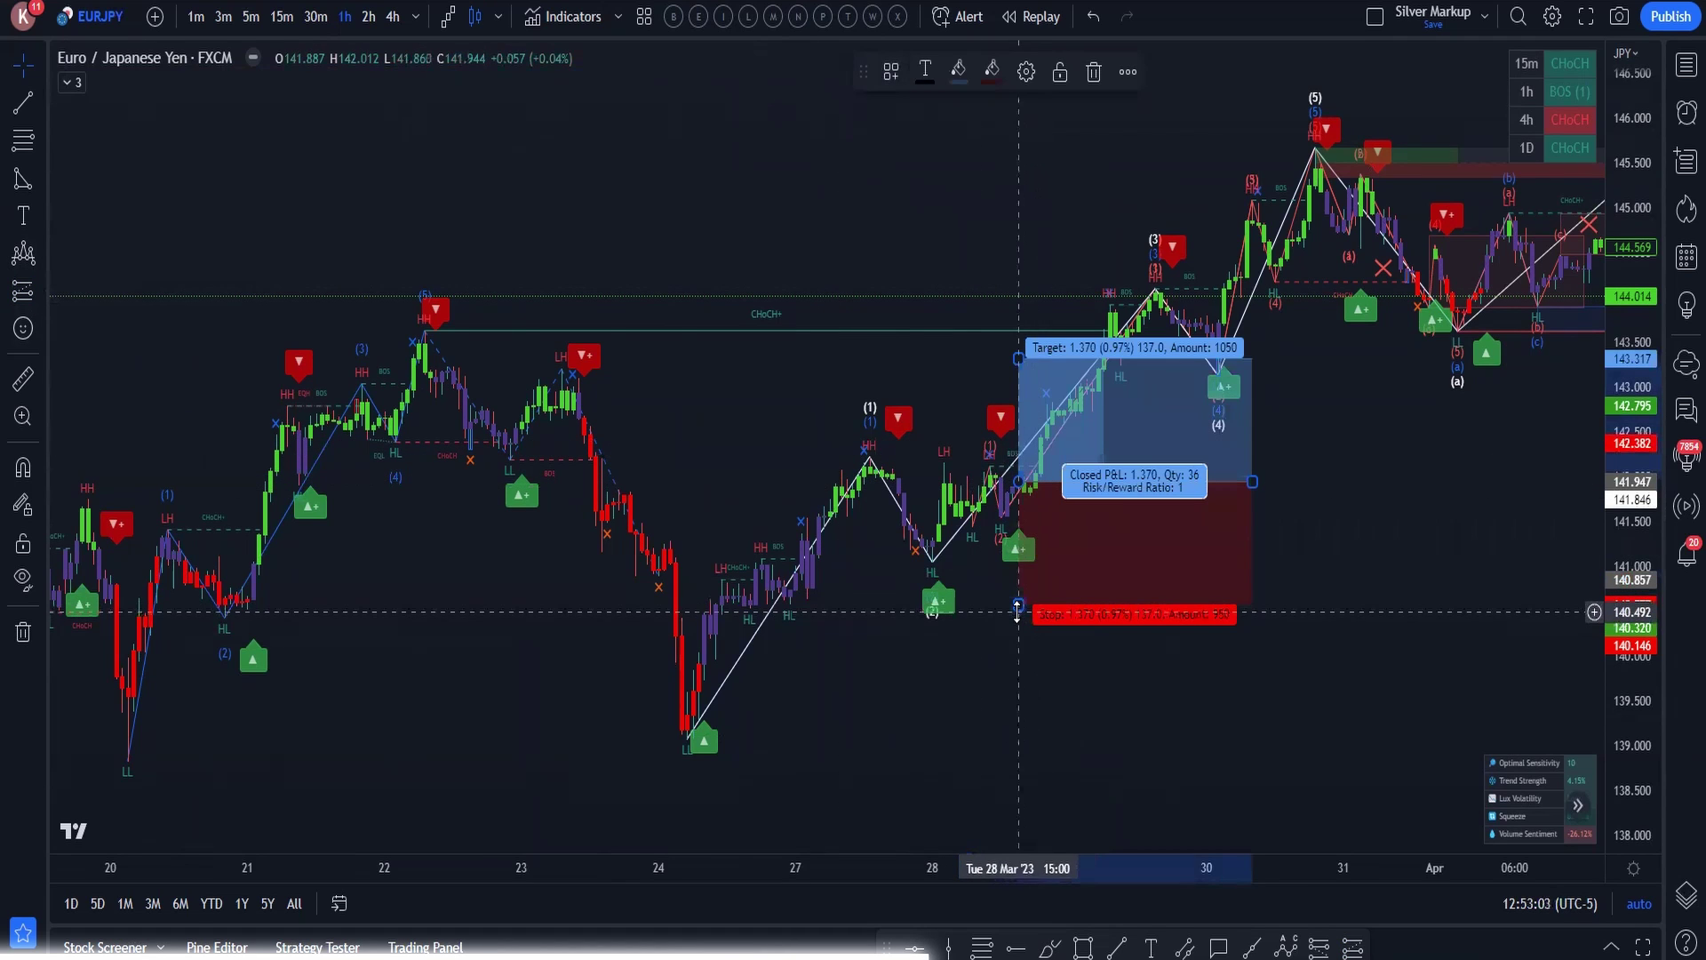
left_click_drag(1002, 520, 1019, 531)
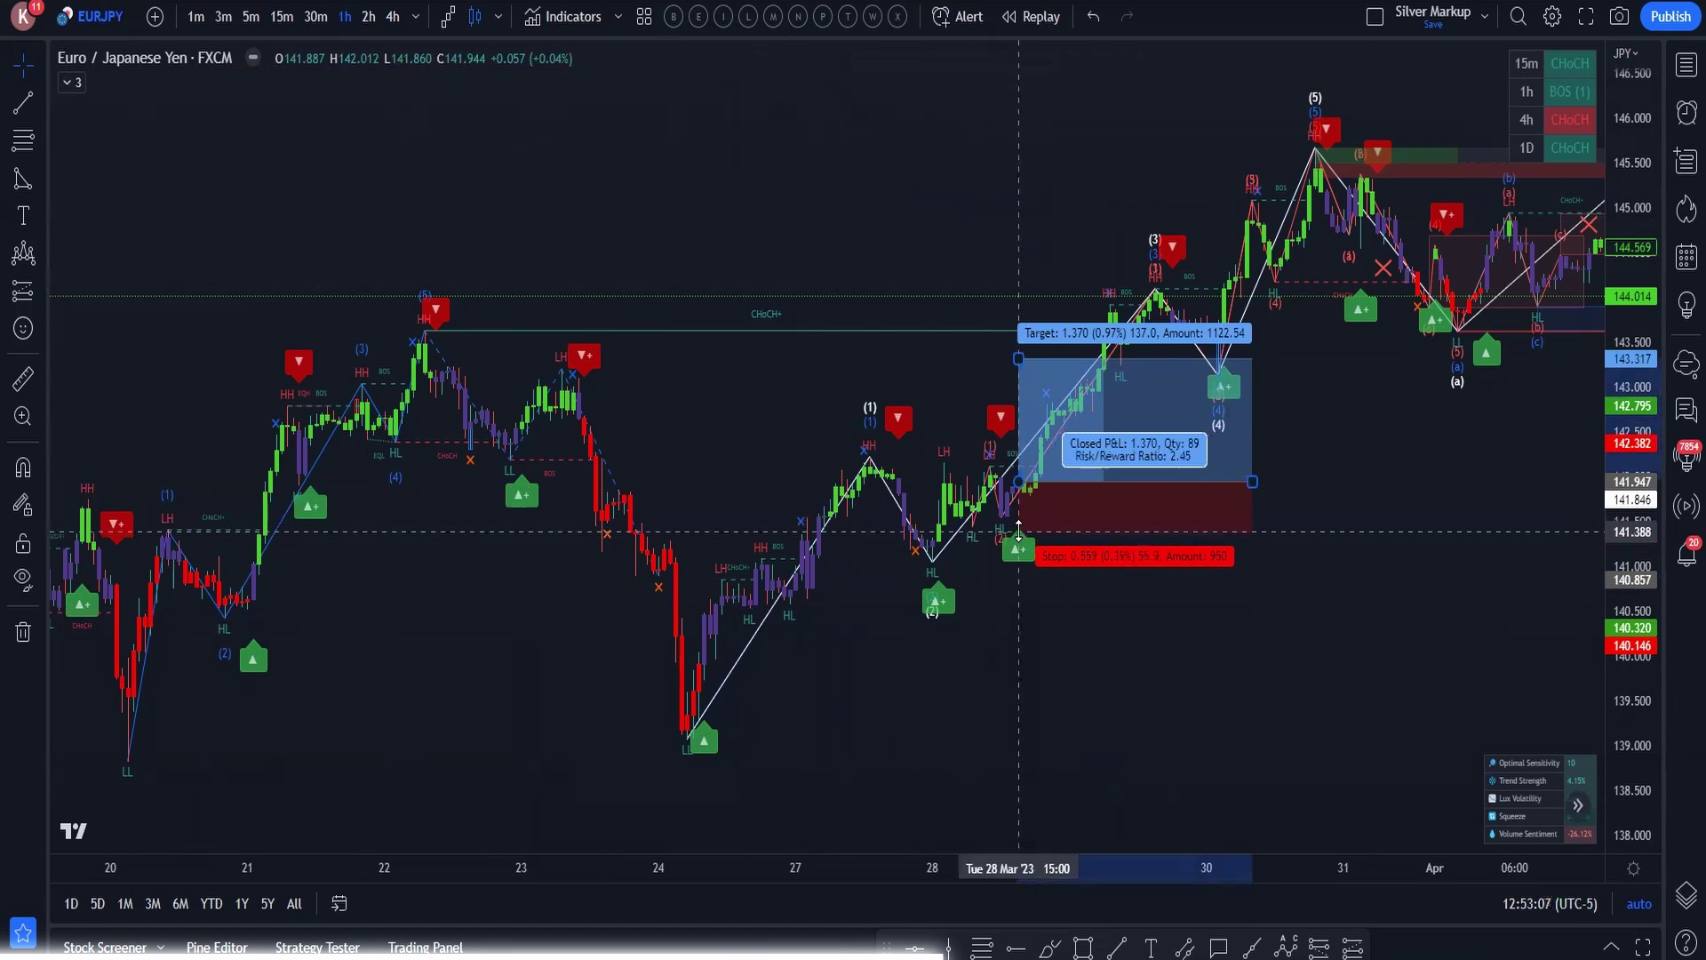
mouse_move(1018, 359)
left_mouse_down()
mouse_move(1021, 395)
mouse_move(1045, 302)
mouse_move(1027, 333)
left_mouse_up()
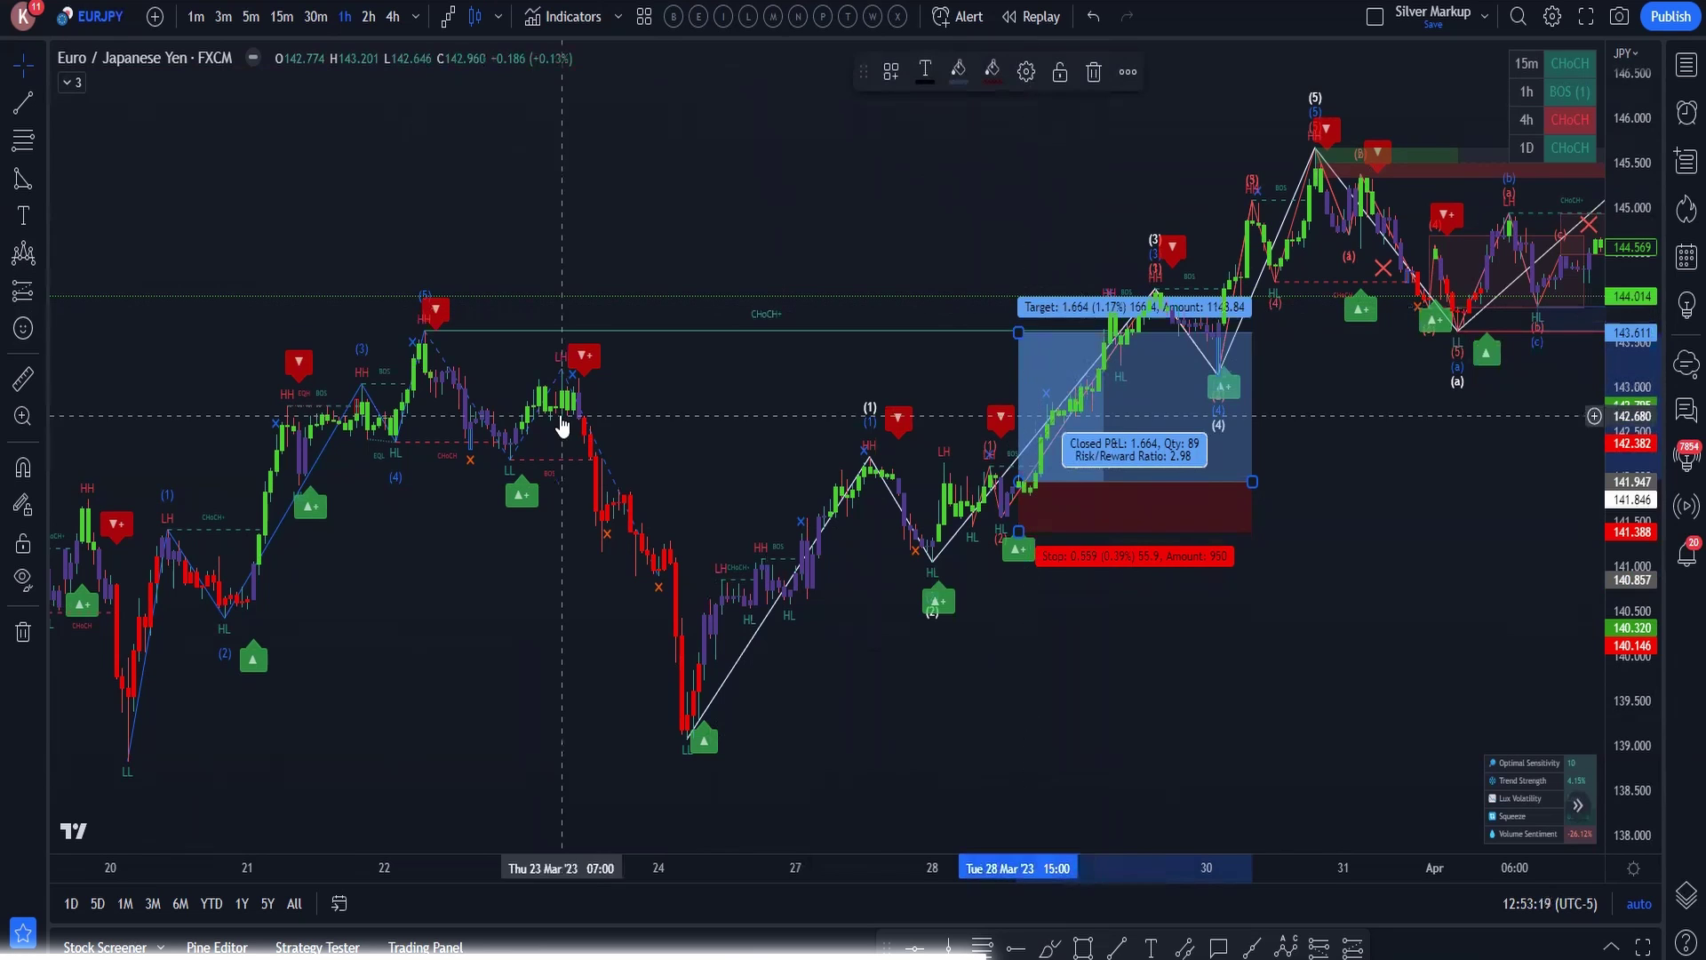
- Try targets of about 144.042, 142.878 and 143.727 on the 28 March long position, and delete the position
left_click_drag(1016, 334, 1084, 279)
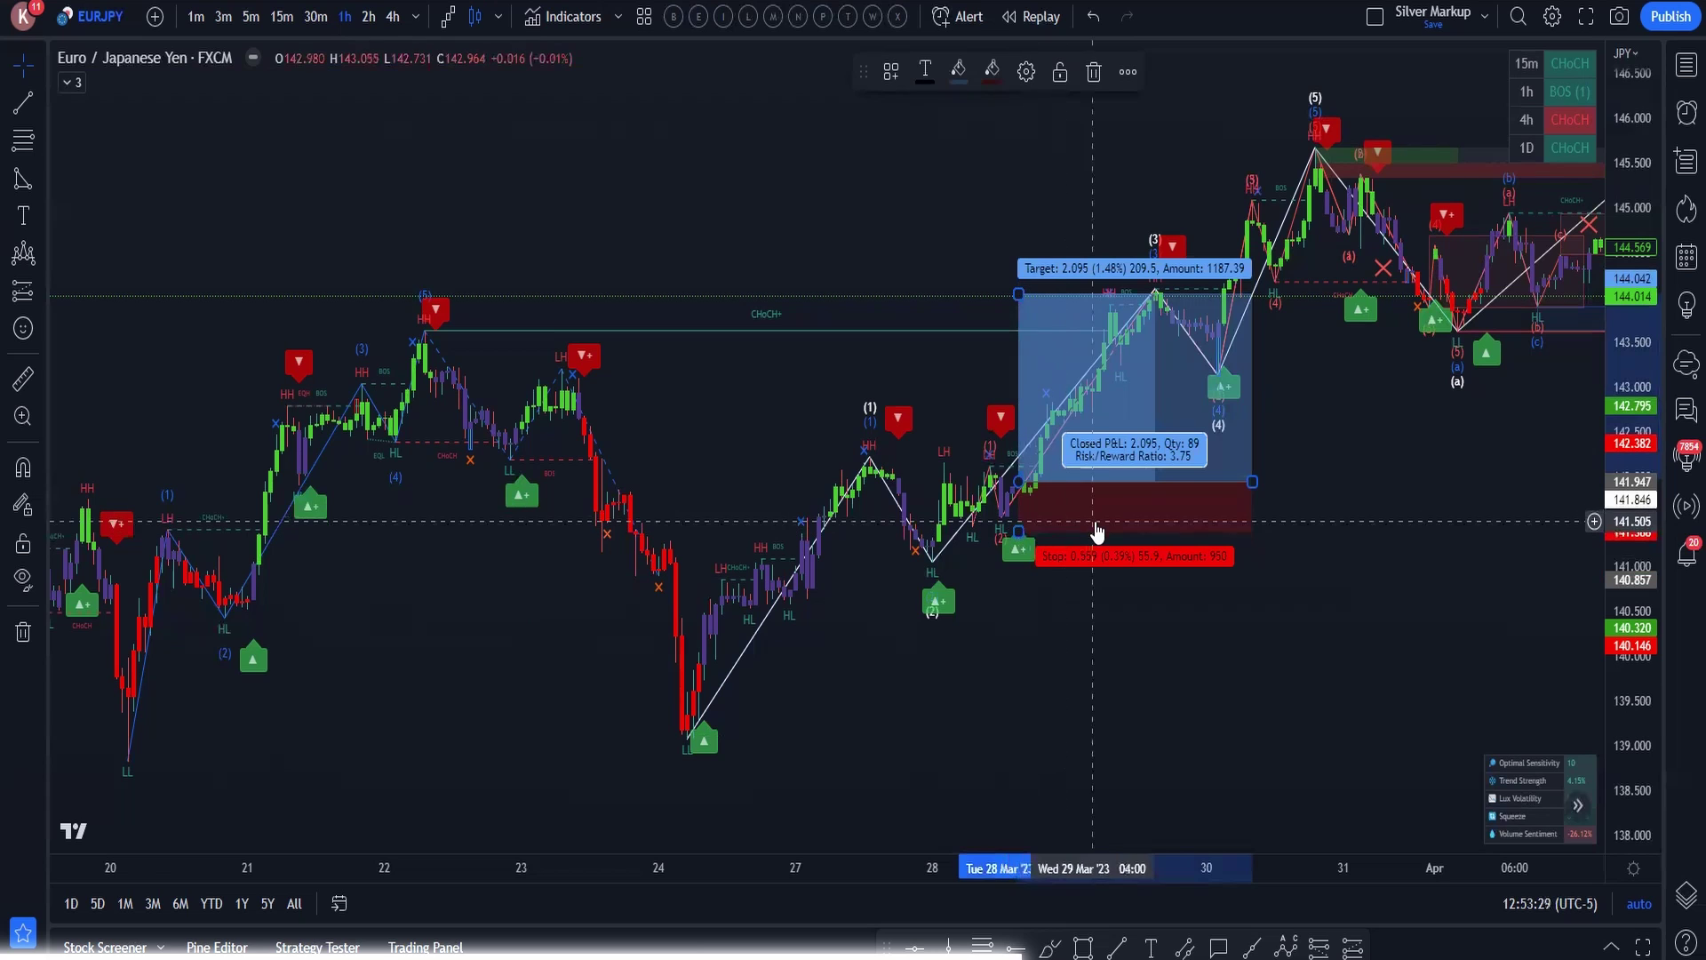
left_click_drag(1019, 298, 1047, 396)
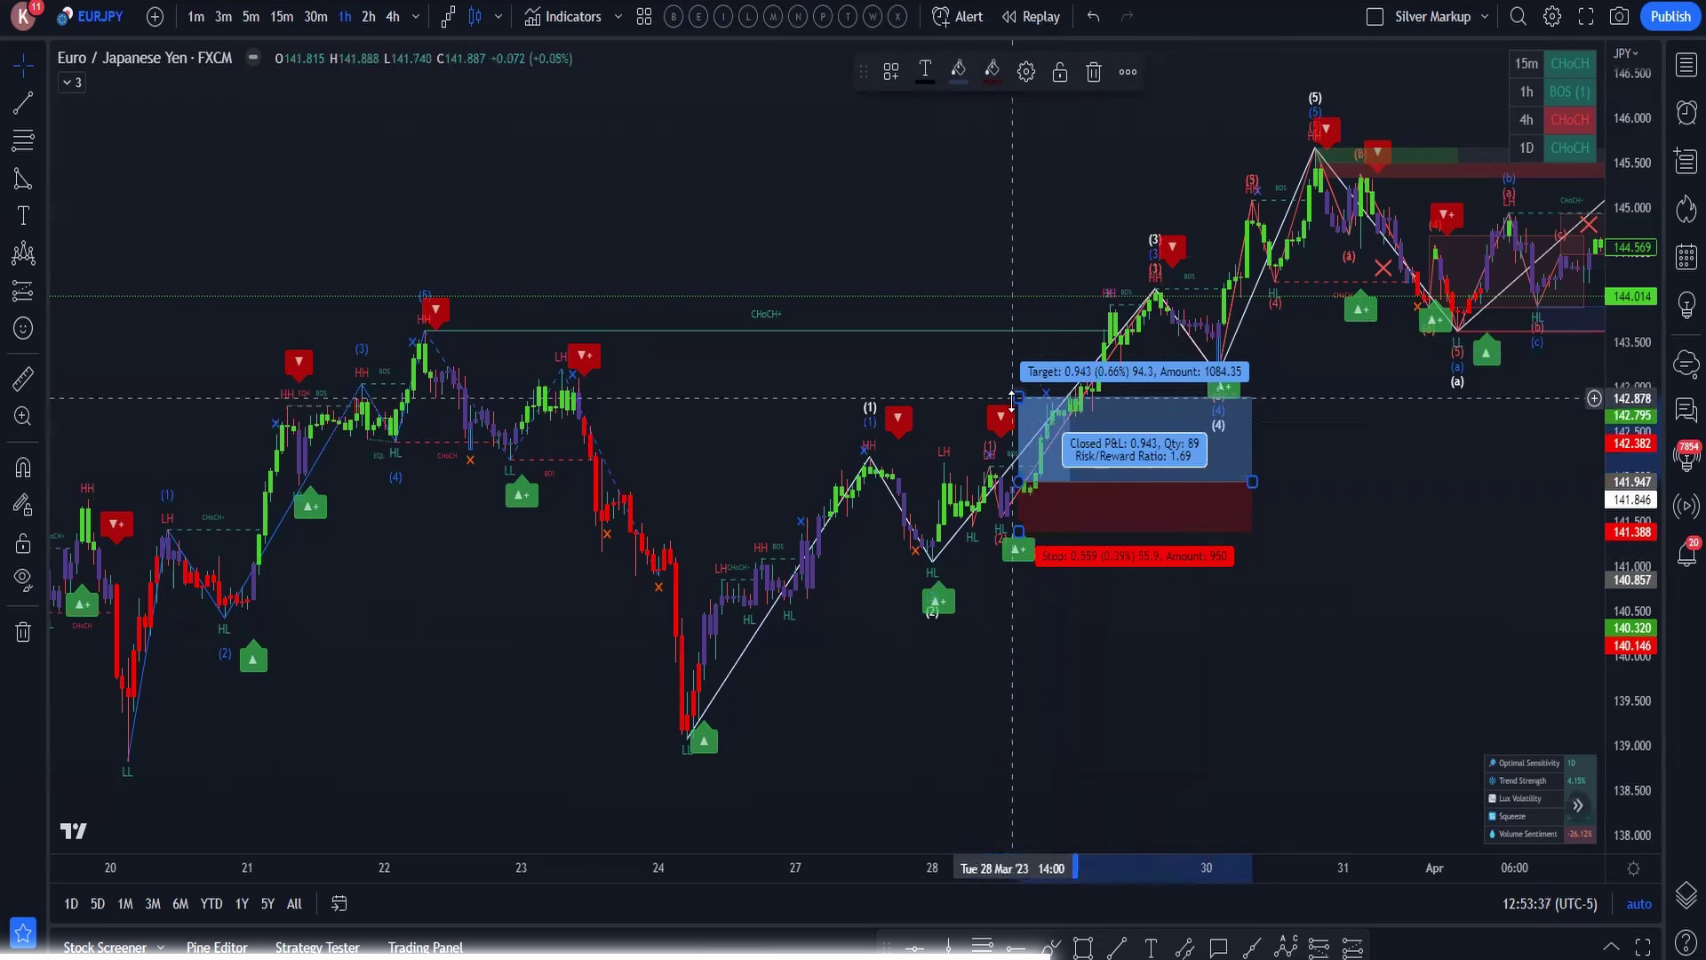
left_click_drag(1092, 345, 1093, 270)
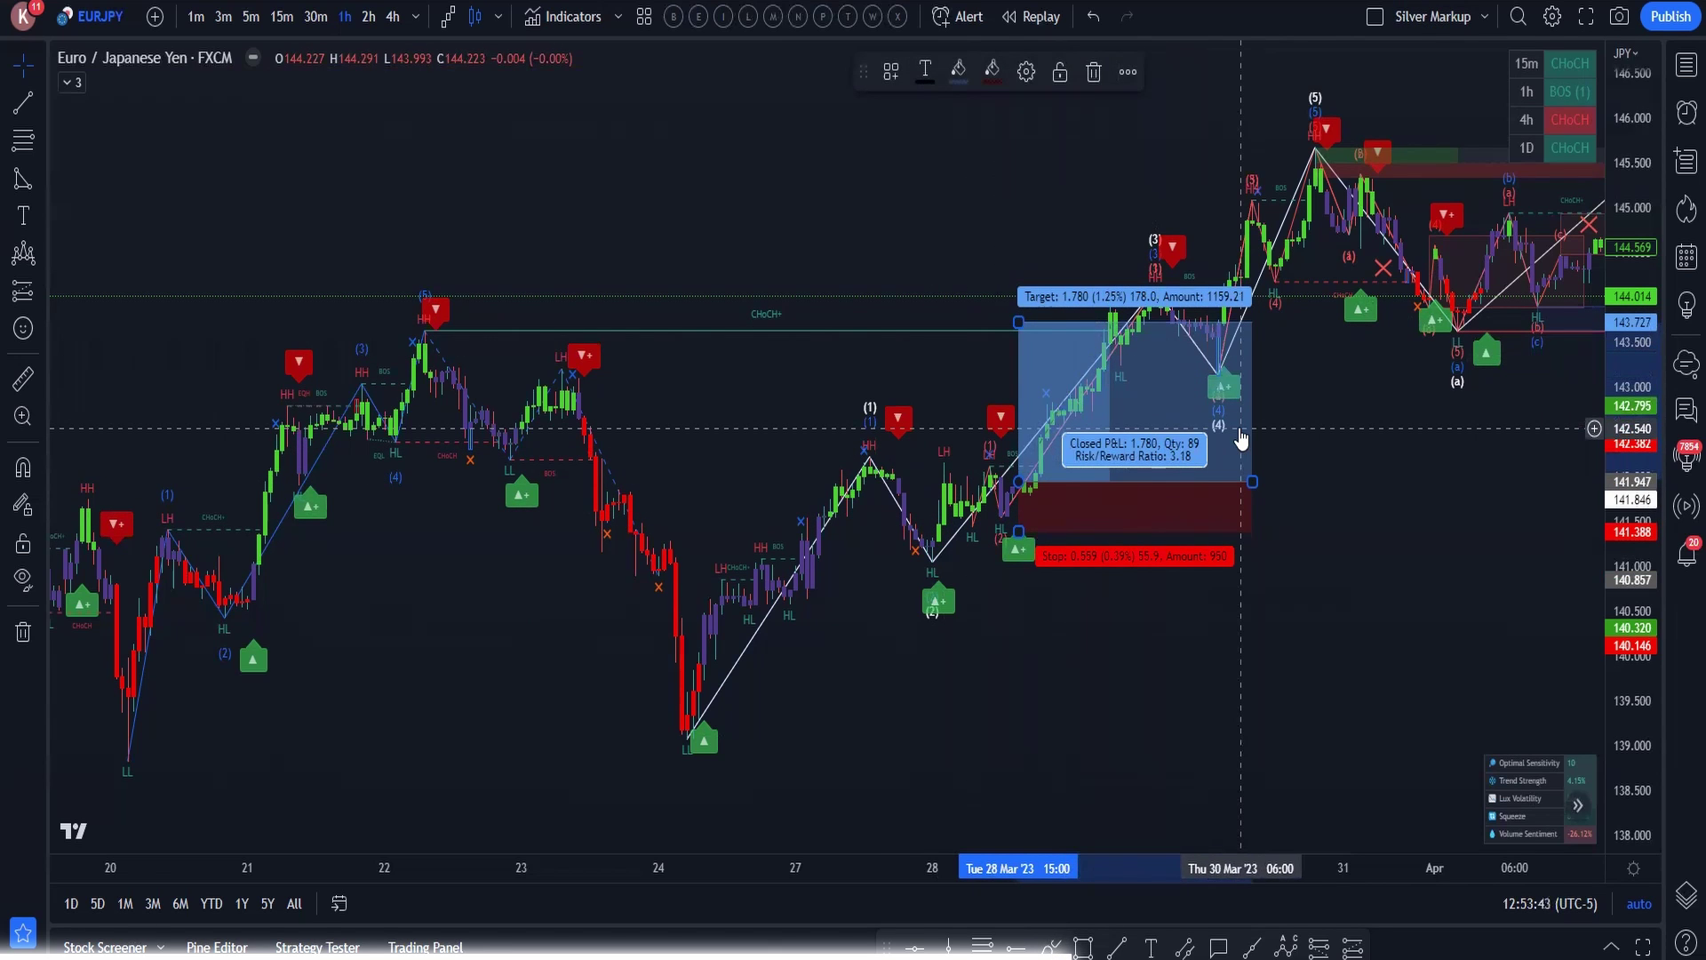
key("Delete")
- Bring the EURJPY candles from about 22 March to 6 April into view
mouse_move(1330, 483)
left_mouse_down()
mouse_move(992, 687)
mouse_move(948, 596)
left_mouse_up()
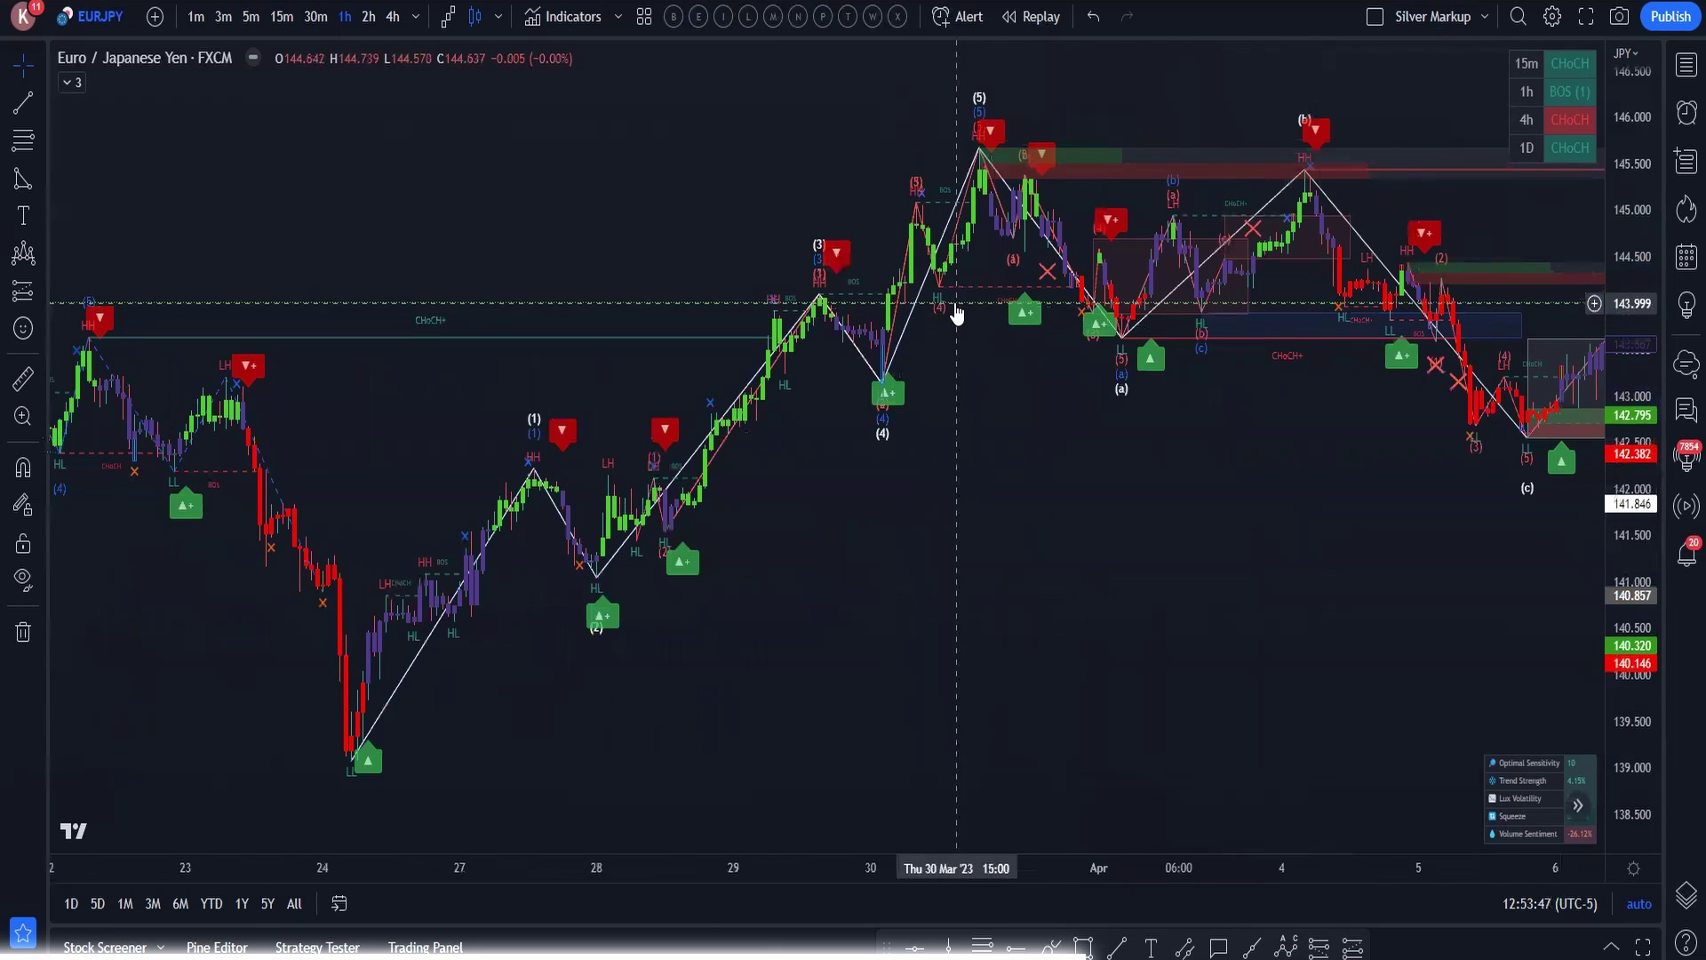